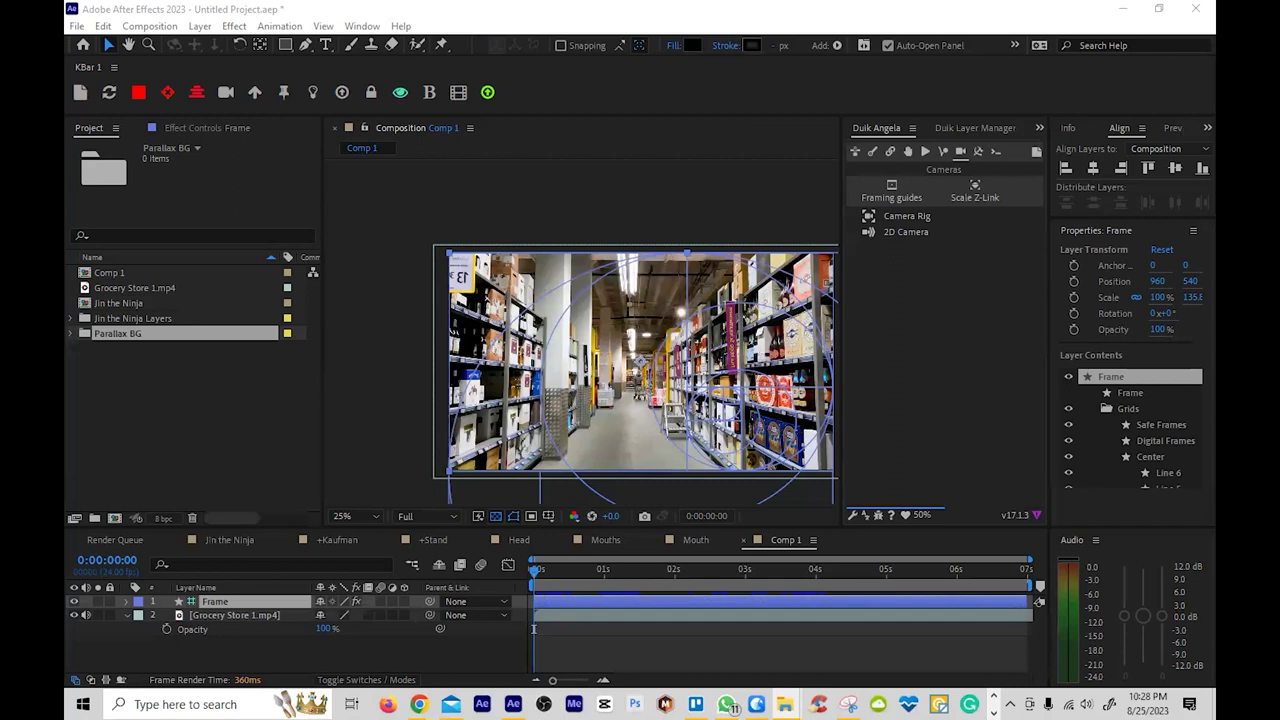
Import the Parallax BG folder and expand it to select layer_01_1920 x 1080.png
drag(64, 480, 168, 340)
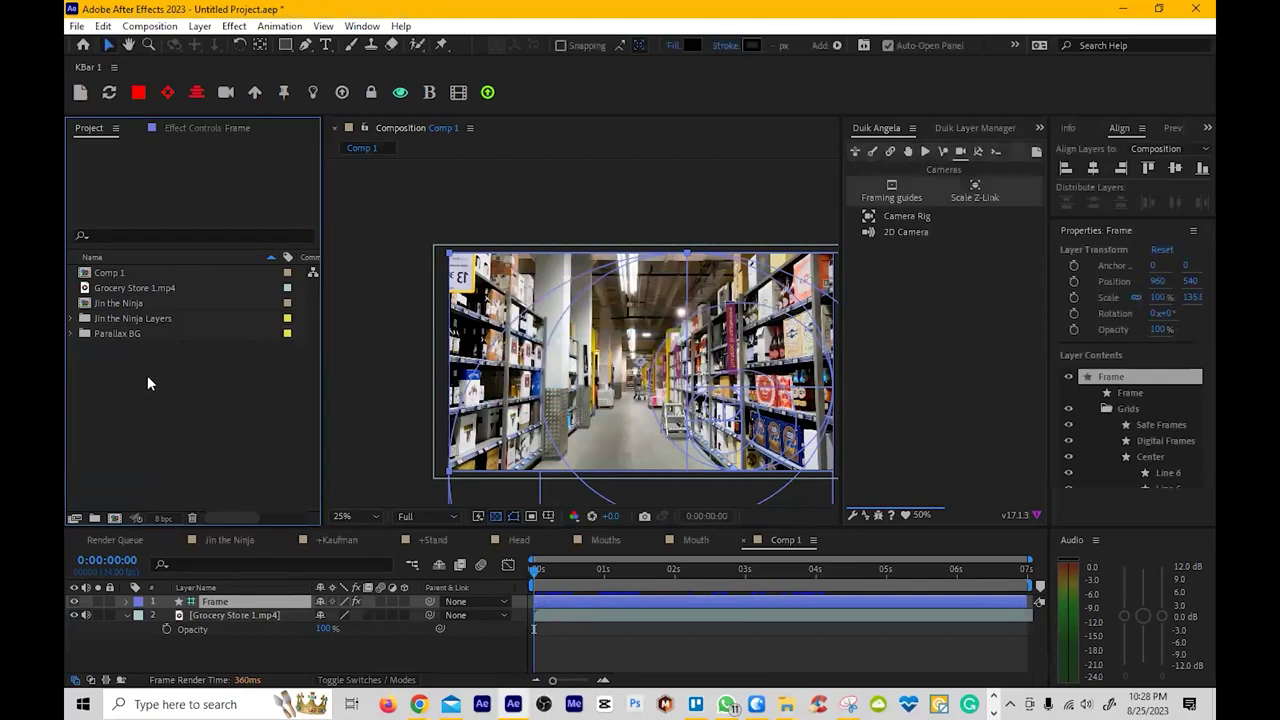
click(71, 335)
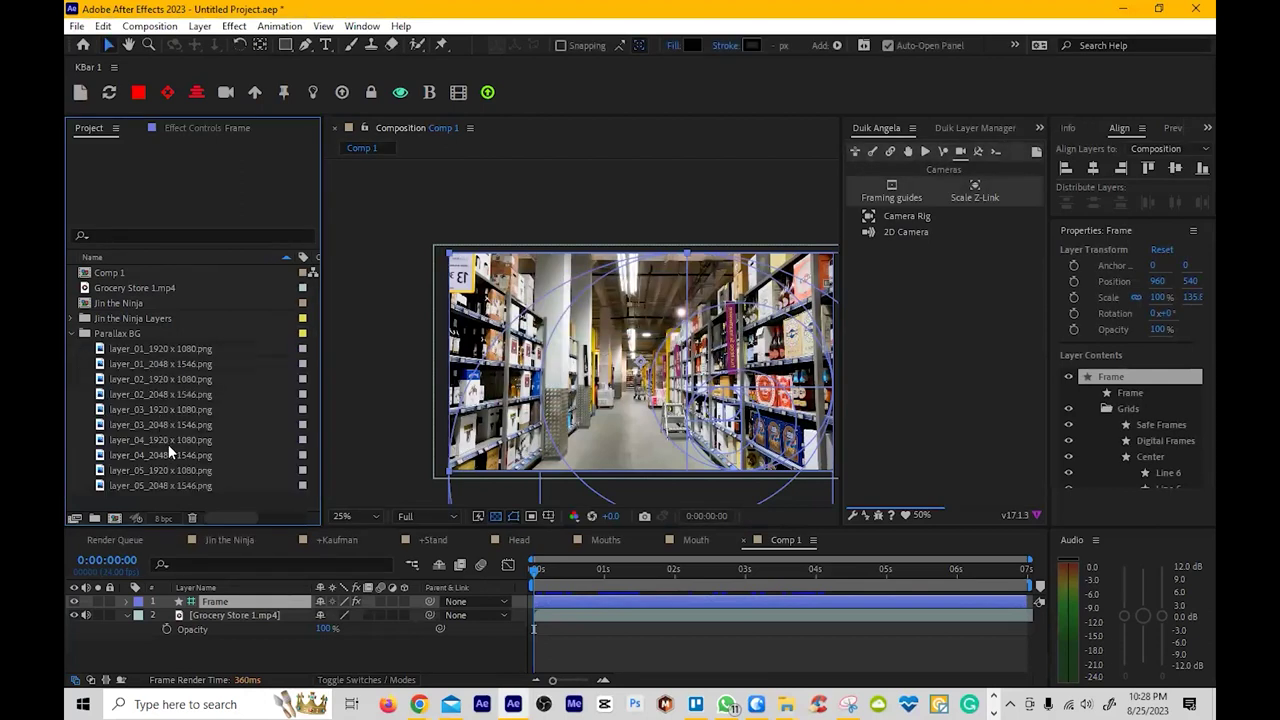
click(172, 348)
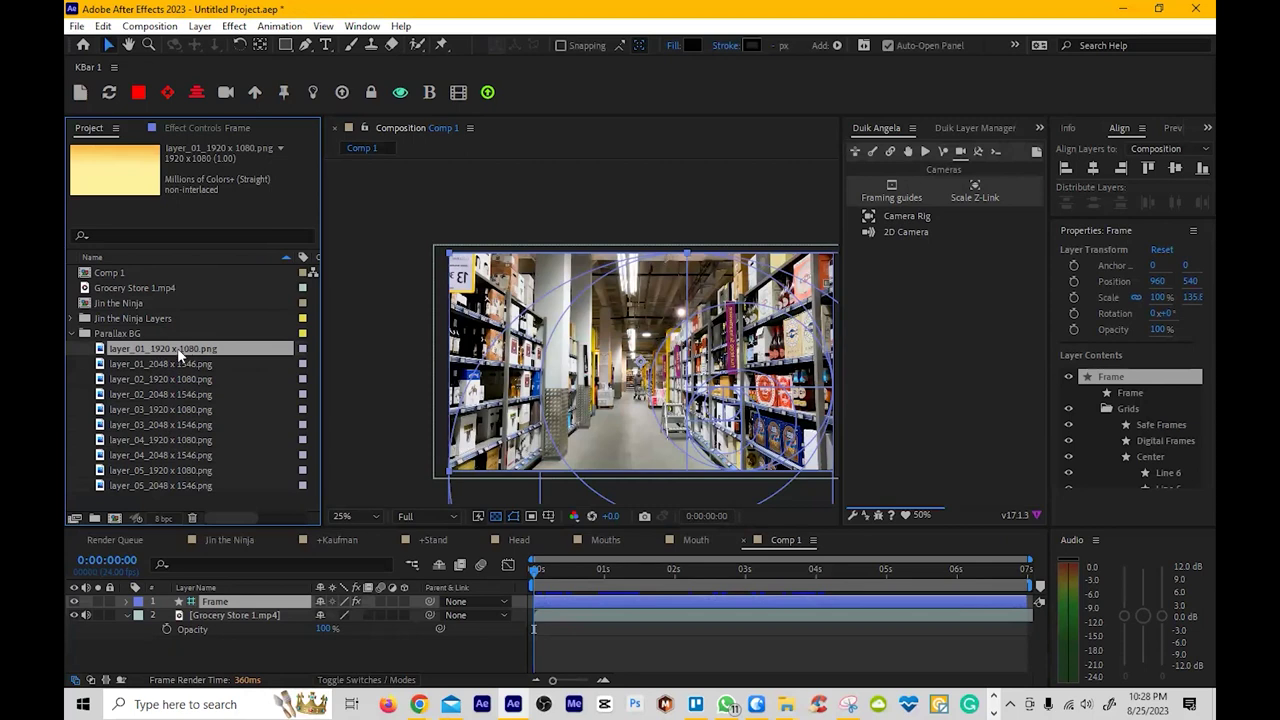
Create a new composition from layer_01 and rename it 'Parallax'
right_click(169, 348)
click(200, 394)
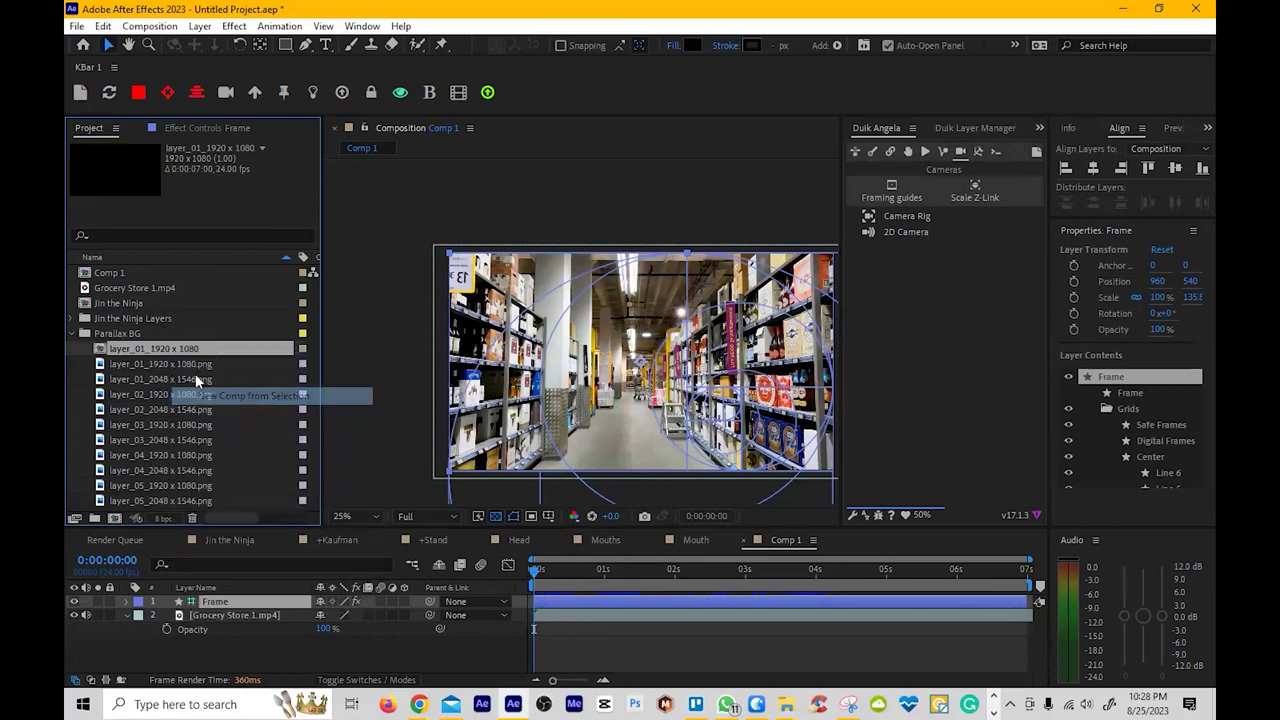
right_click(161, 349)
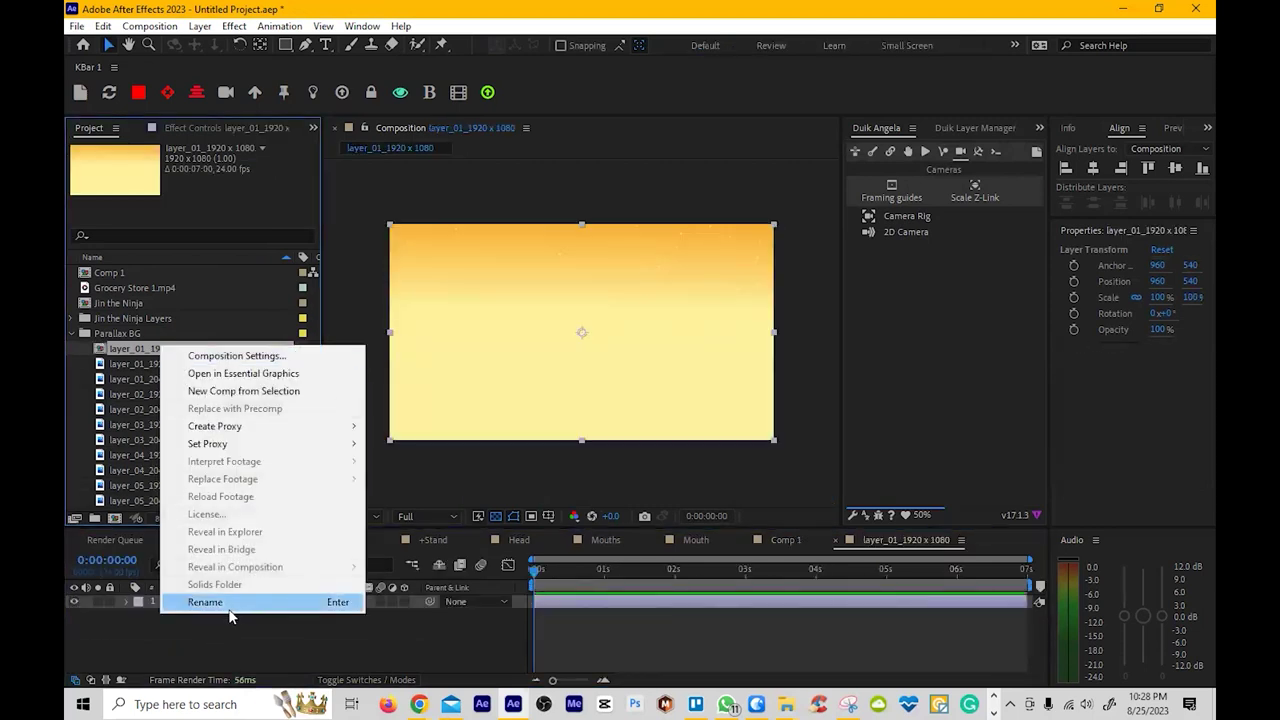
click(205, 602)
text(Pa)
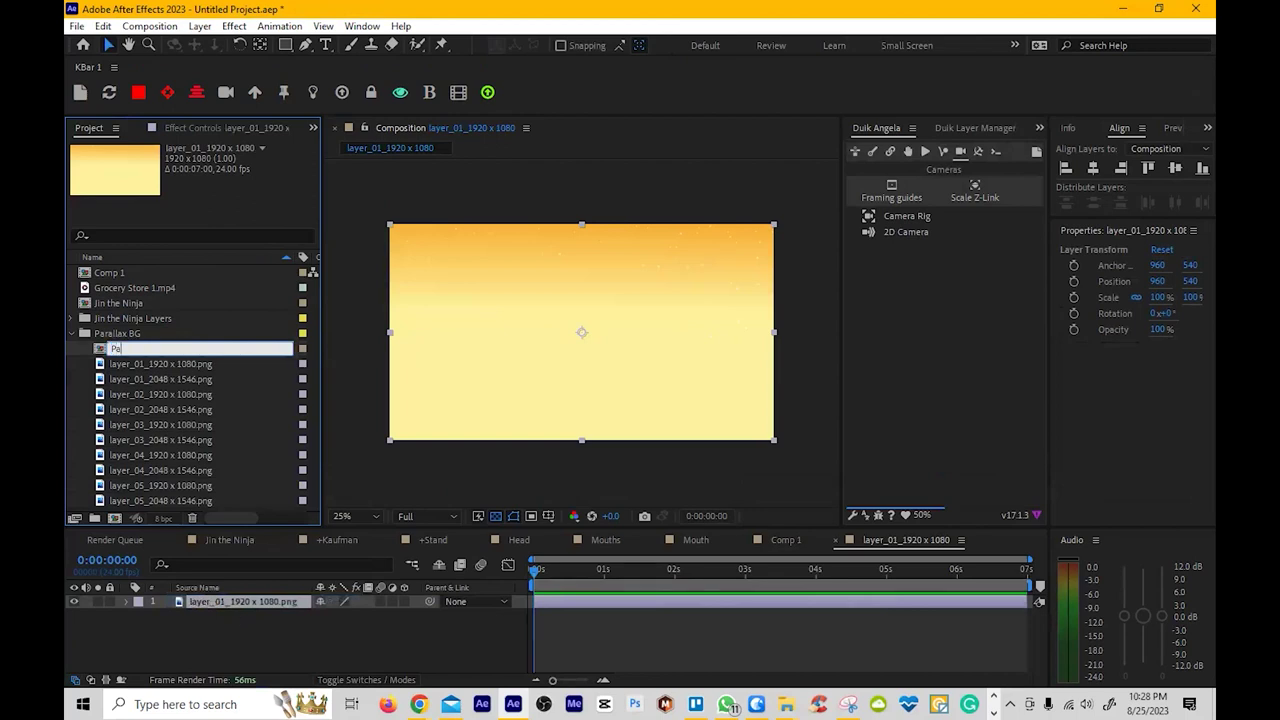
text(rallax)
key(Return)
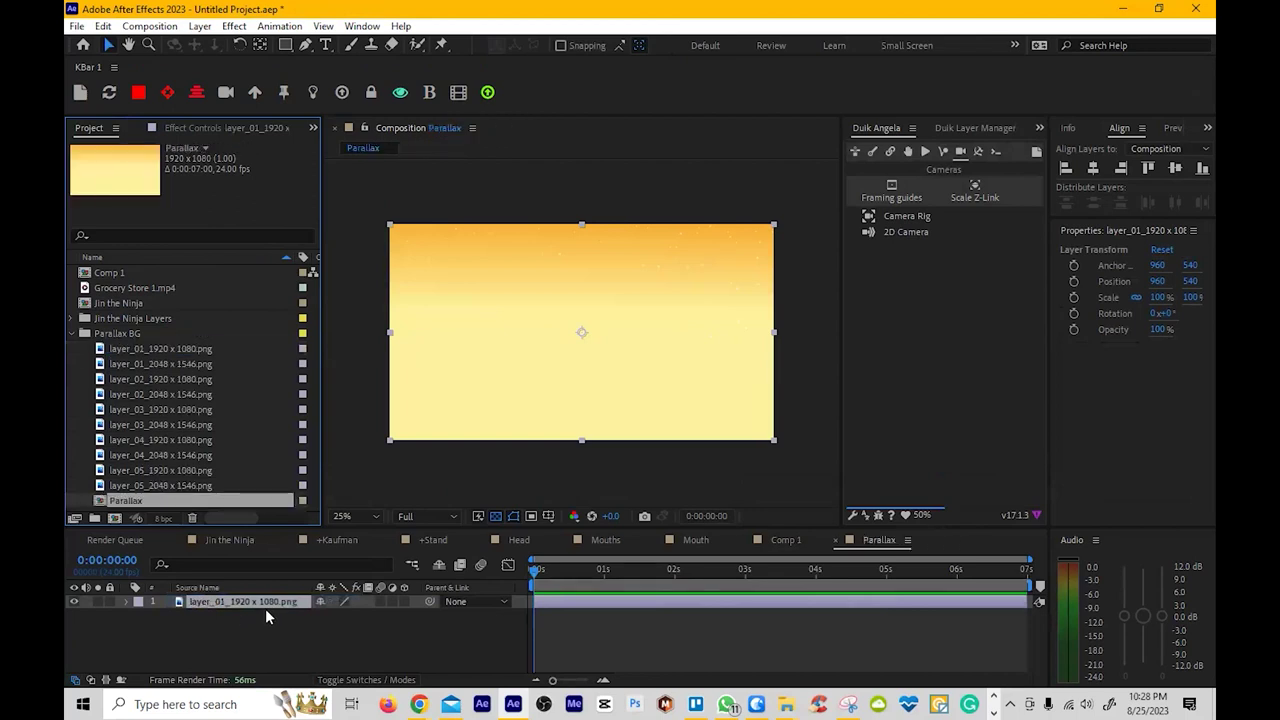
Add the layer_02 to layer_05 1920 x 1080 images into the Parallax composition
click(790, 393)
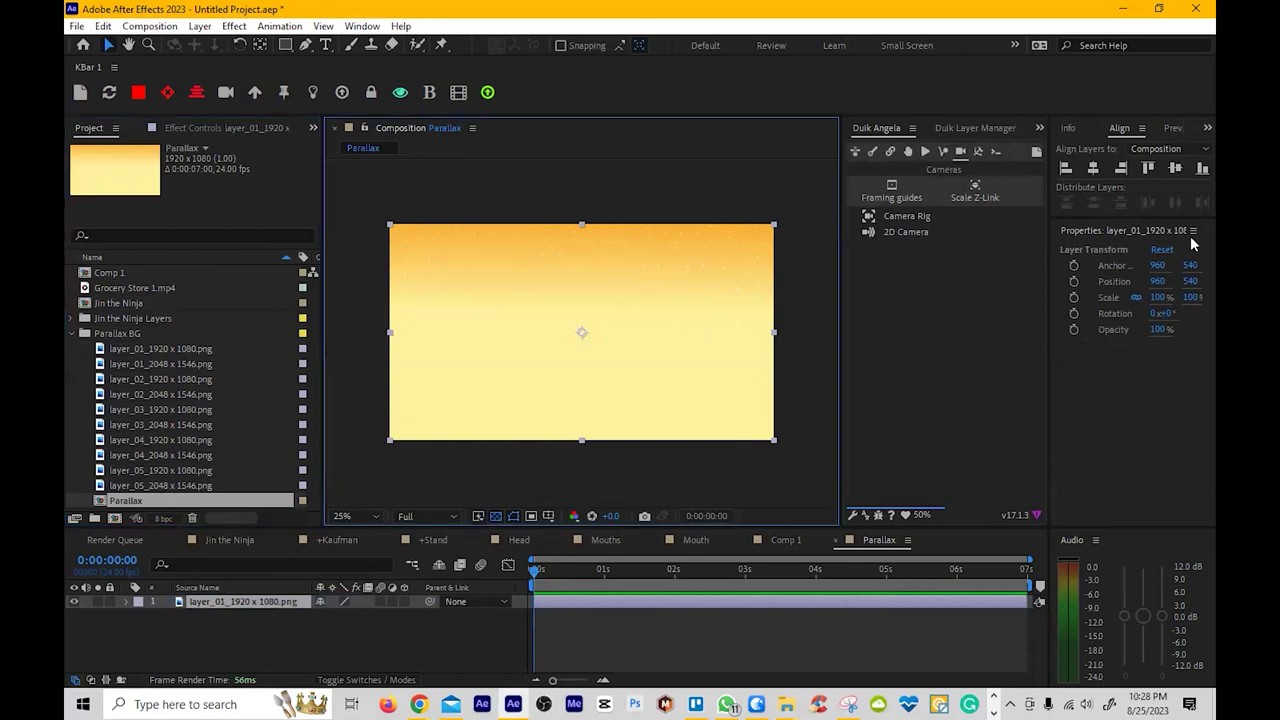
click(170, 379)
ctrl+click(172, 407)
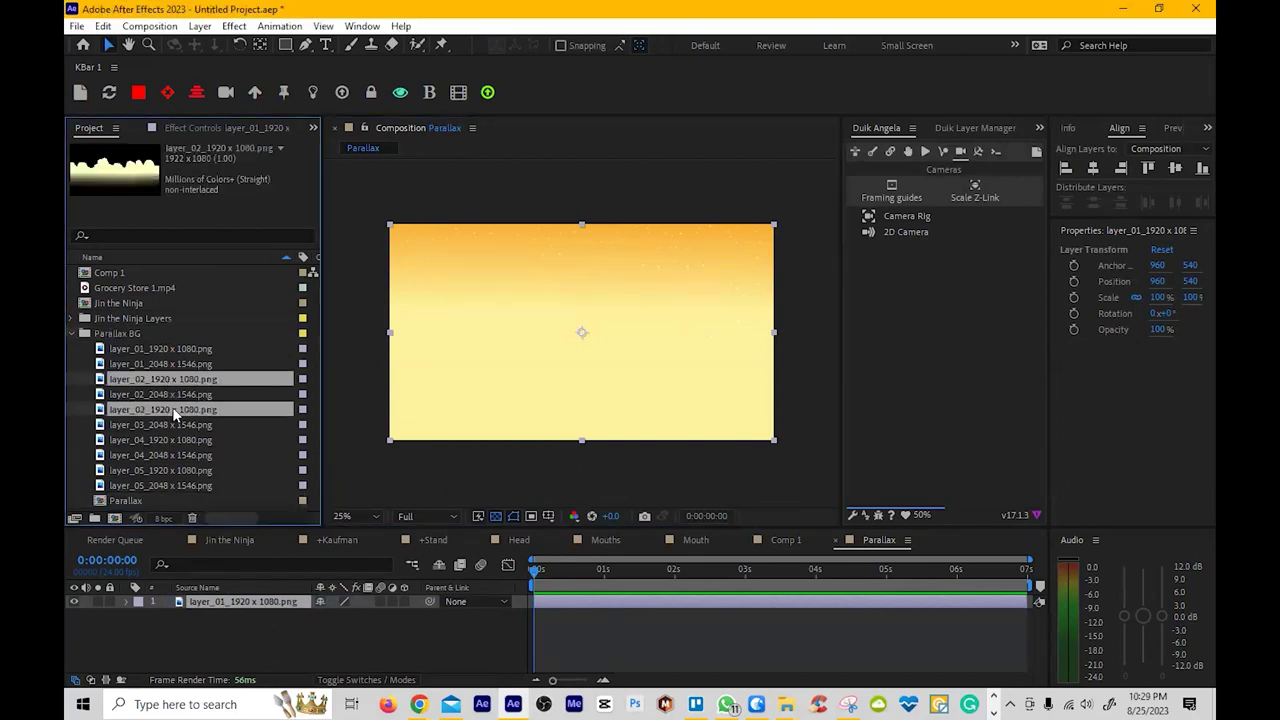
ctrl+click(175, 441)
ctrl+click(169, 469)
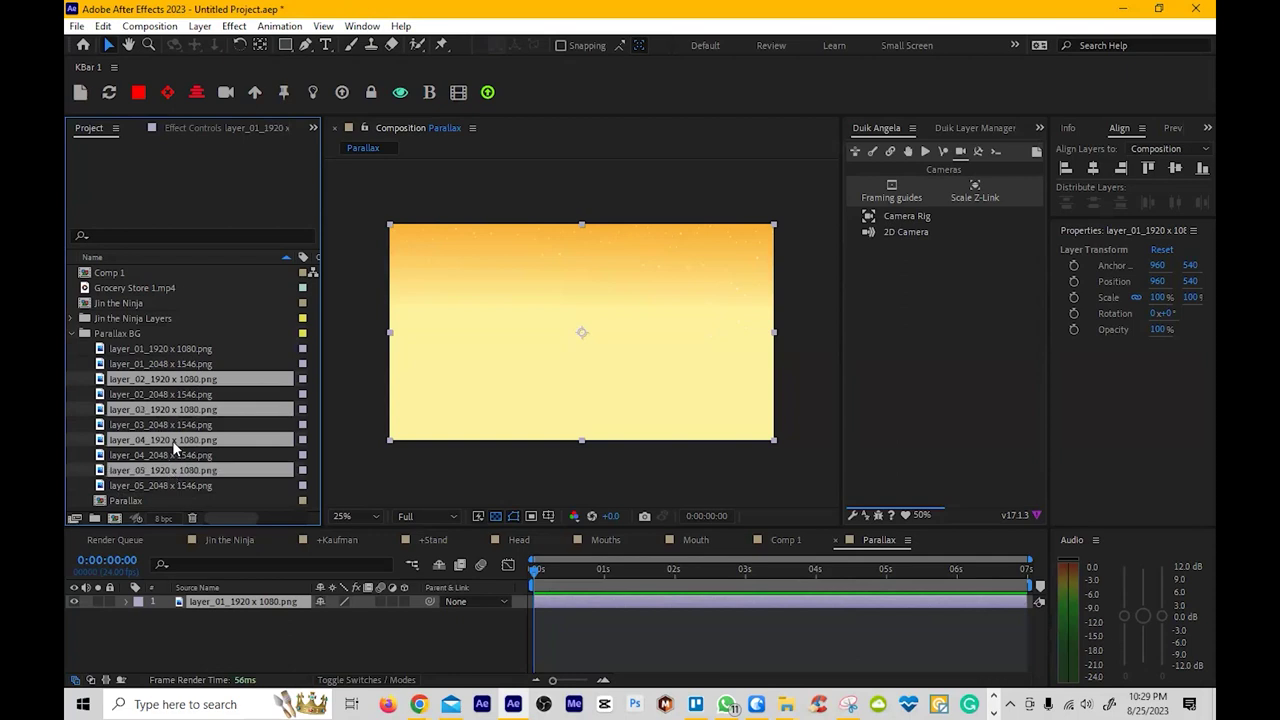
drag(172, 440, 586, 337)
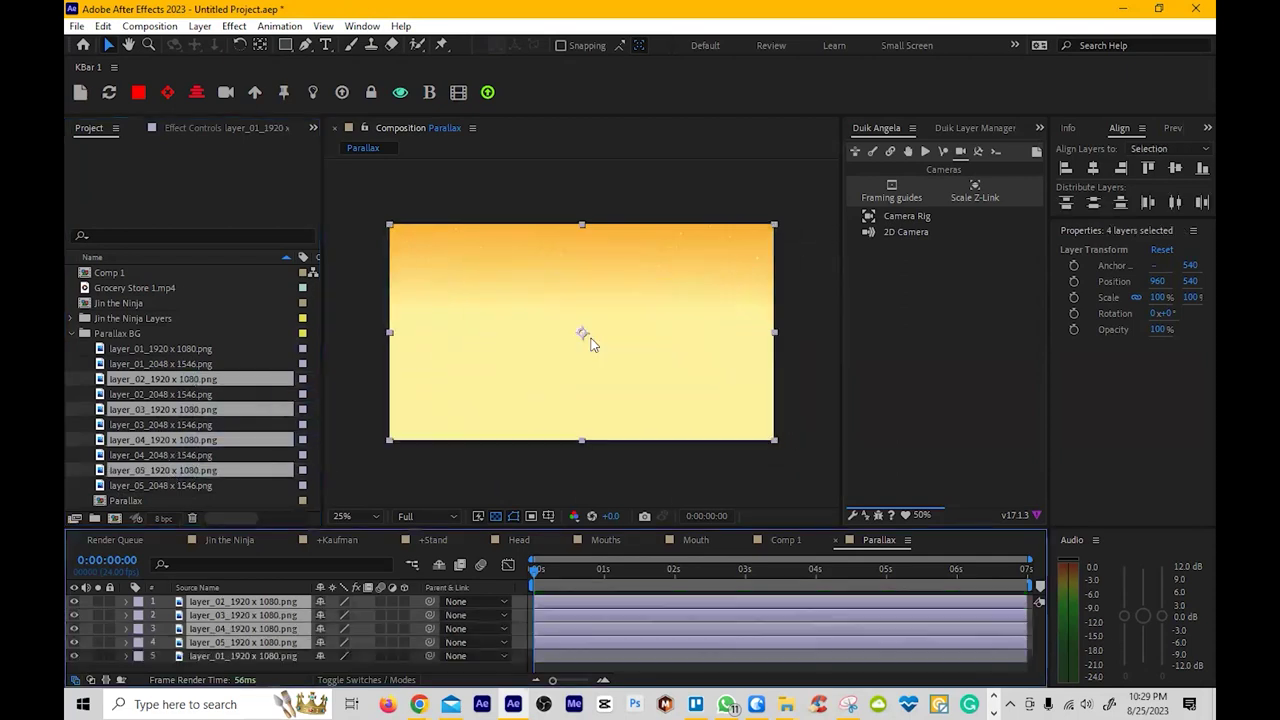
Reorder the layers so layer_05 is on top down to layer_01, then select all five
click(209, 652)
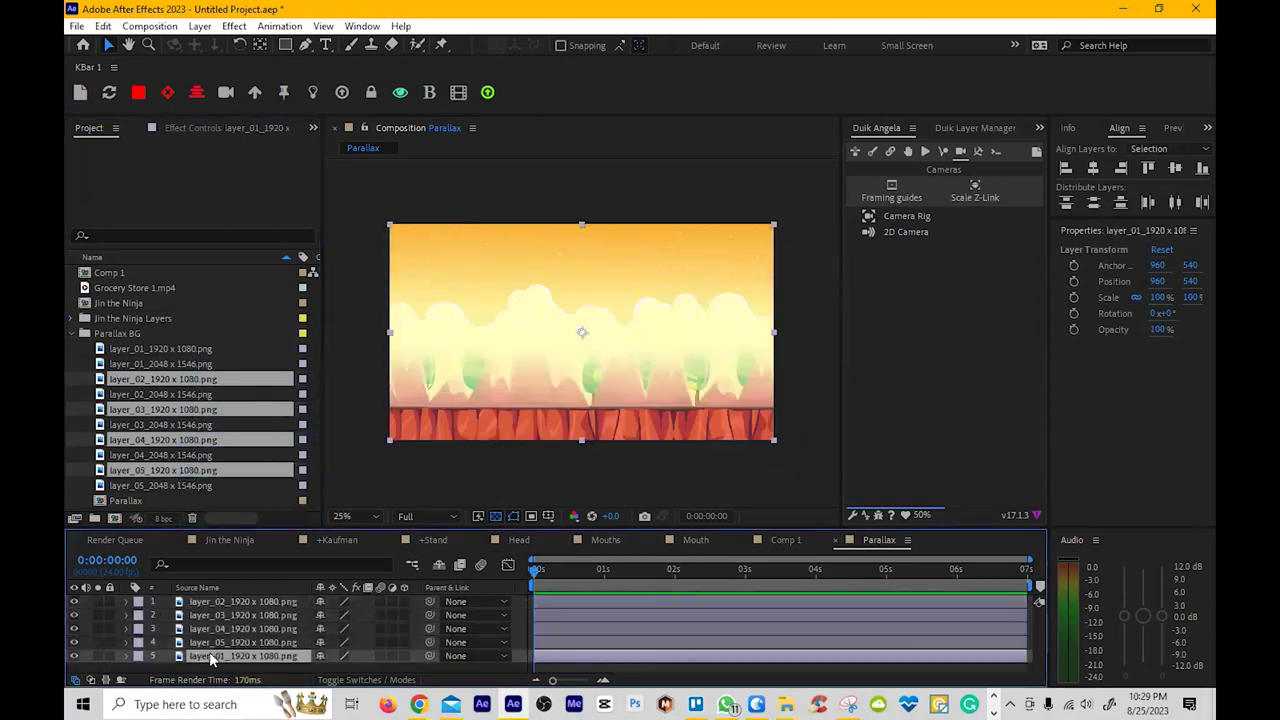
click(235, 604)
drag(235, 604, 240, 642)
mouse_move(252, 599)
mouse_down()
mouse_move(251, 643)
mouse_move(250, 620)
mouse_up()
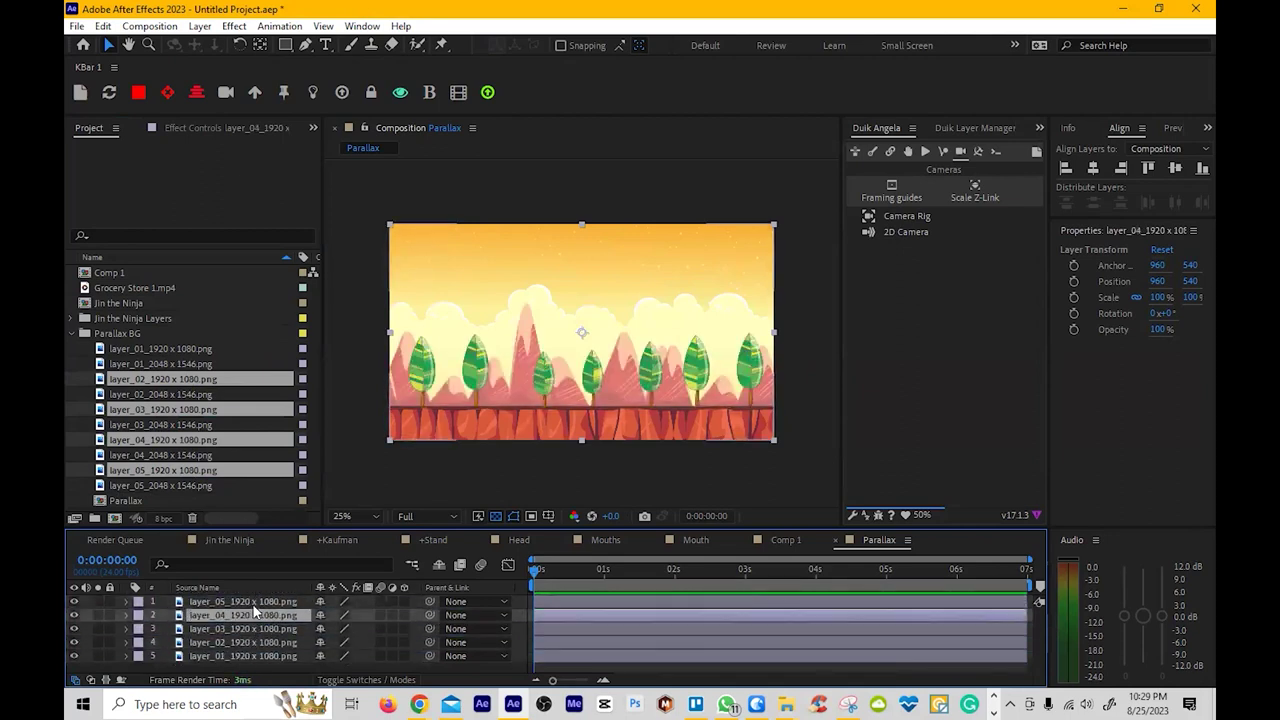
click(255, 604)
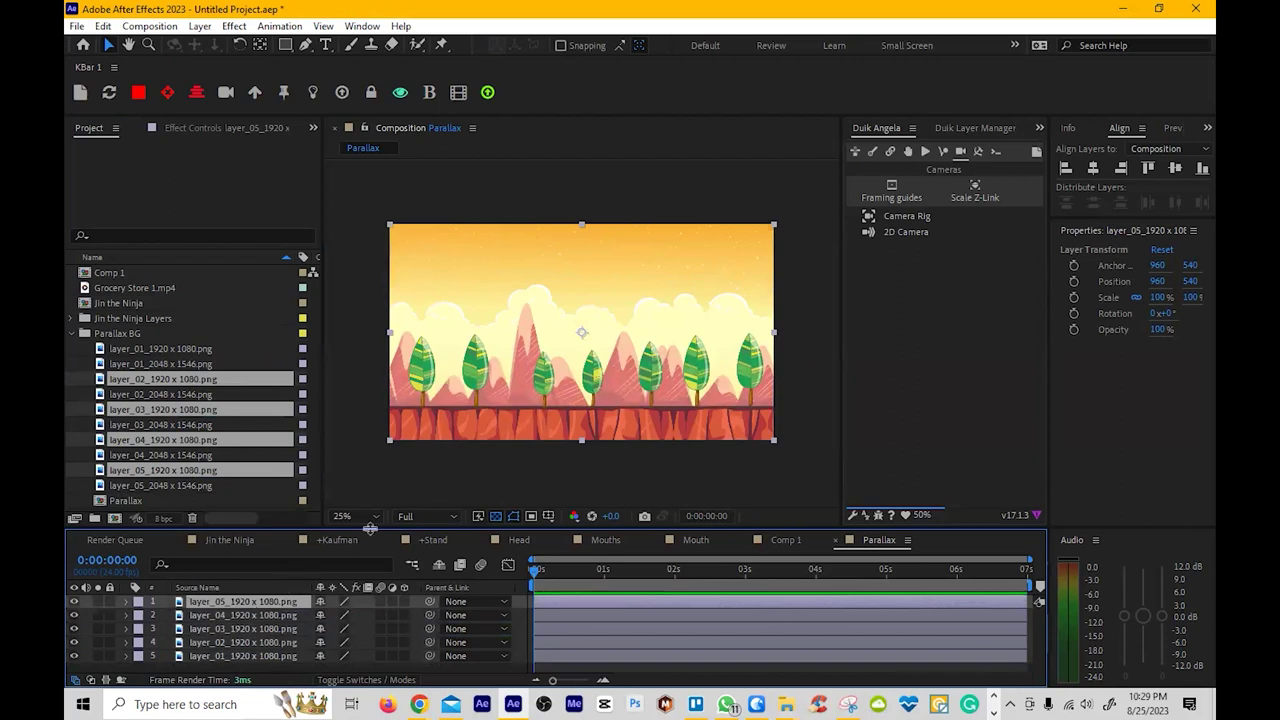
drag(370, 528, 368, 472)
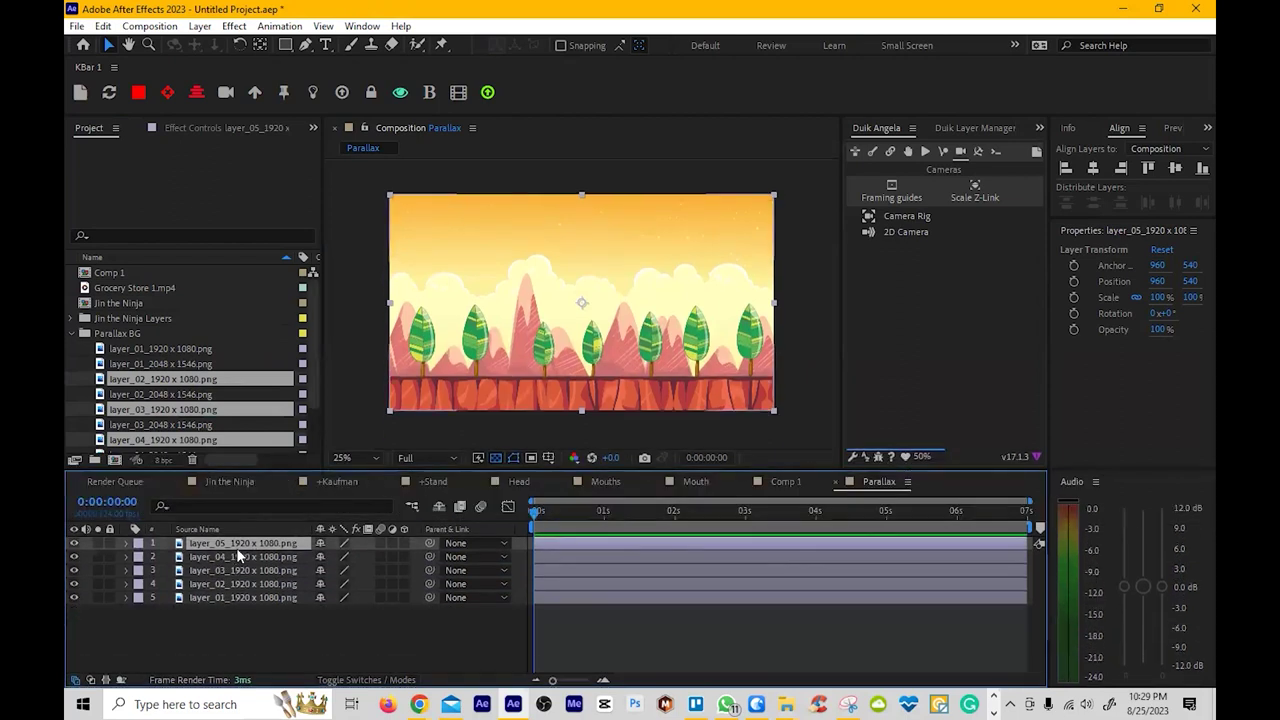
shift+click(235, 594)
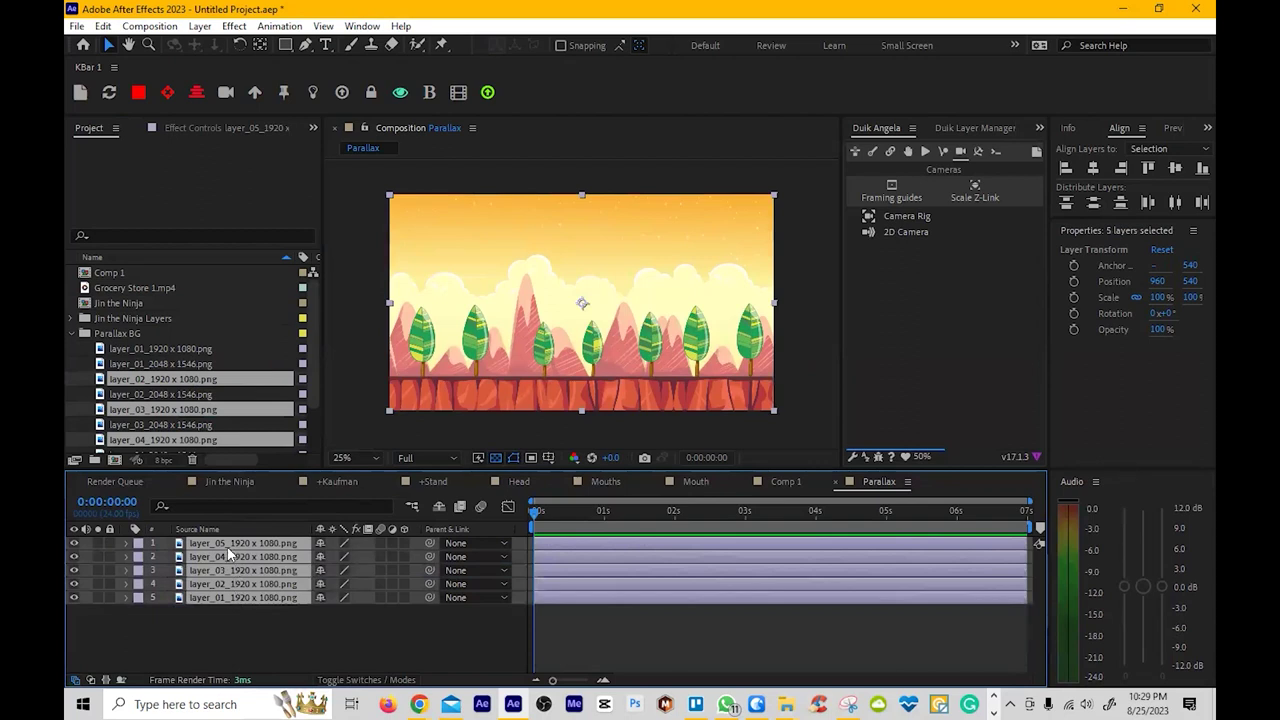
Rig the five layers with a Duik 2D Camera and test its sideways track
click(908, 232)
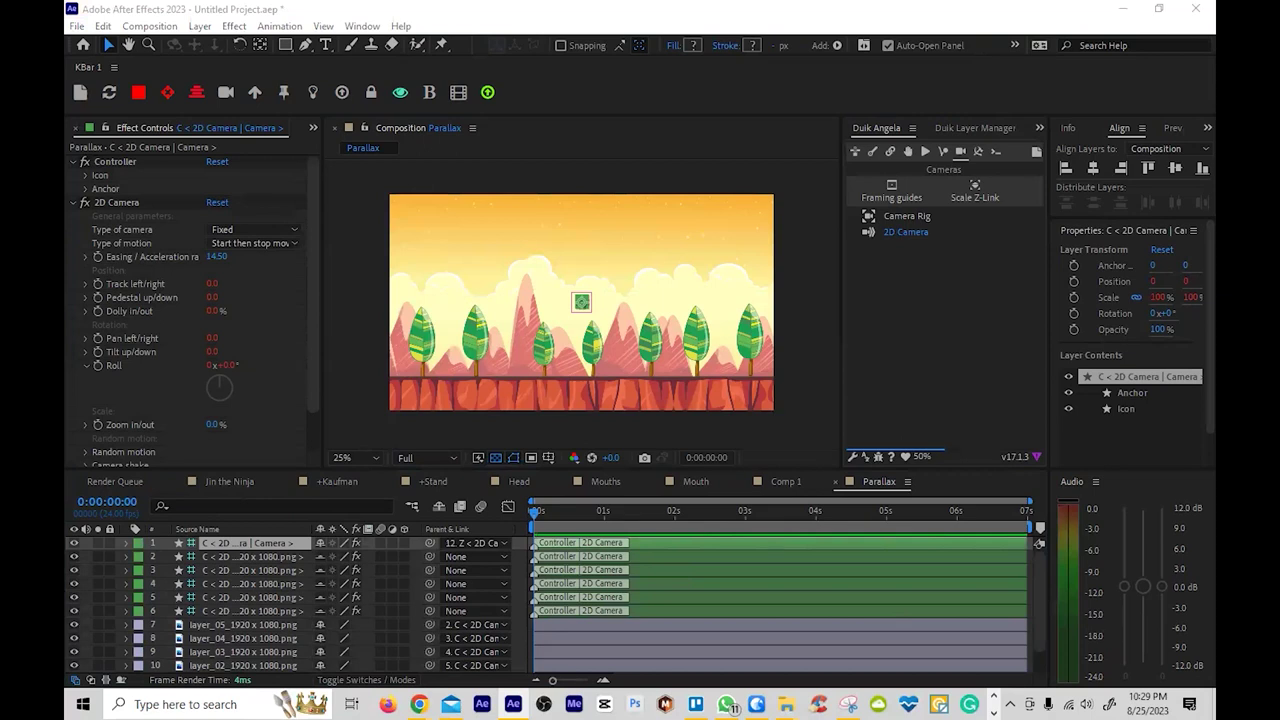
click(156, 576)
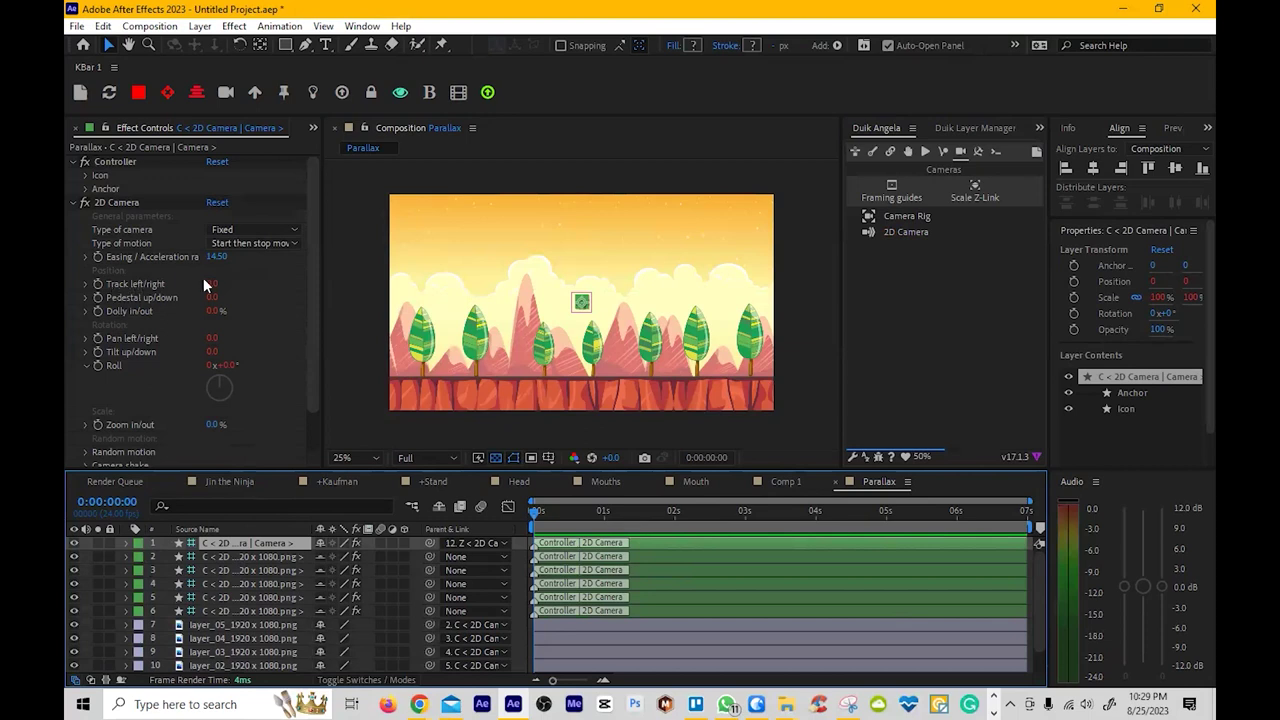
mouse_move(211, 285)
mouse_down()
mouse_move(283, 298)
mouse_move(217, 306)
mouse_up()
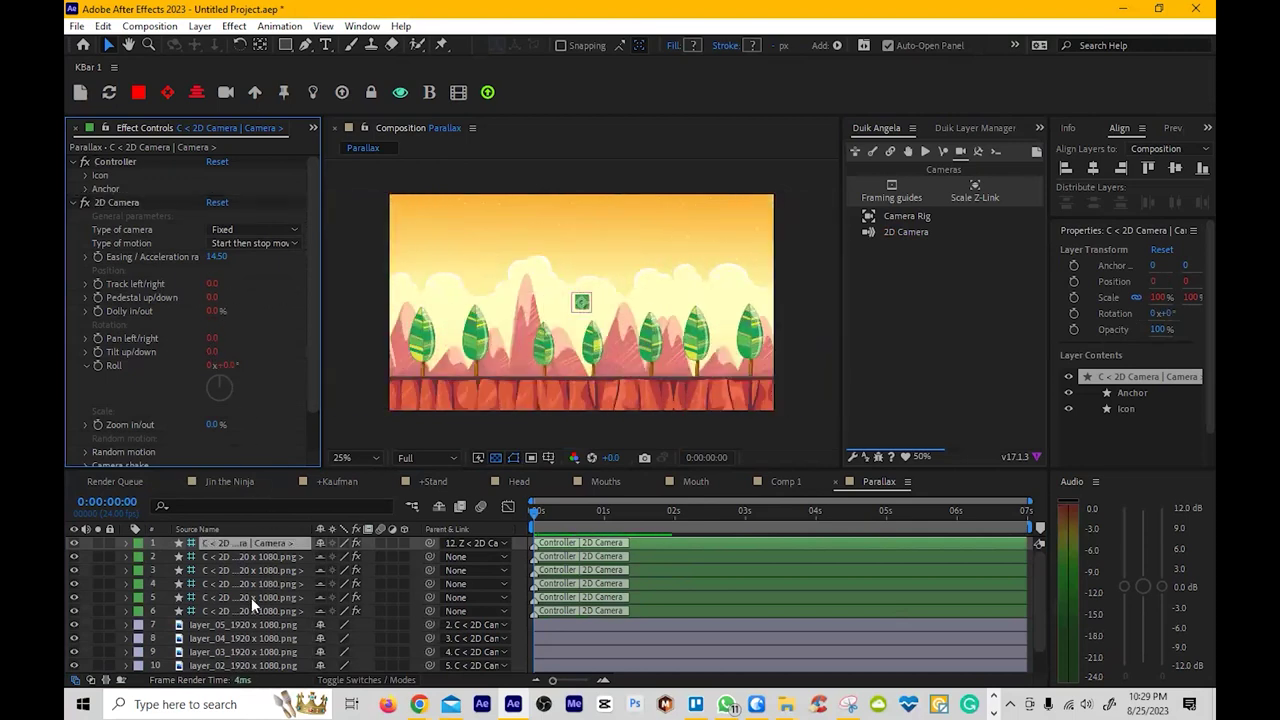
Apply Motion Tile to layer_05 with output width 200 and mirrored edges
click(214, 625)
key(ctrl+space)
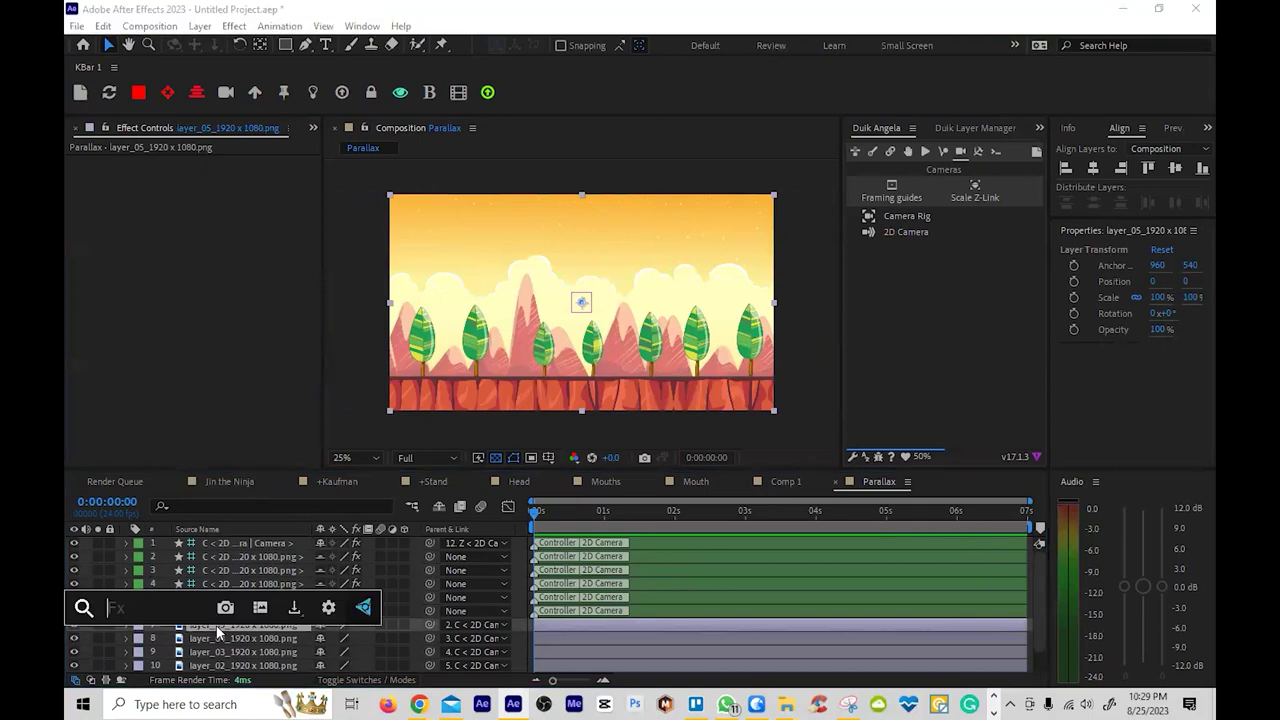
text(motion)
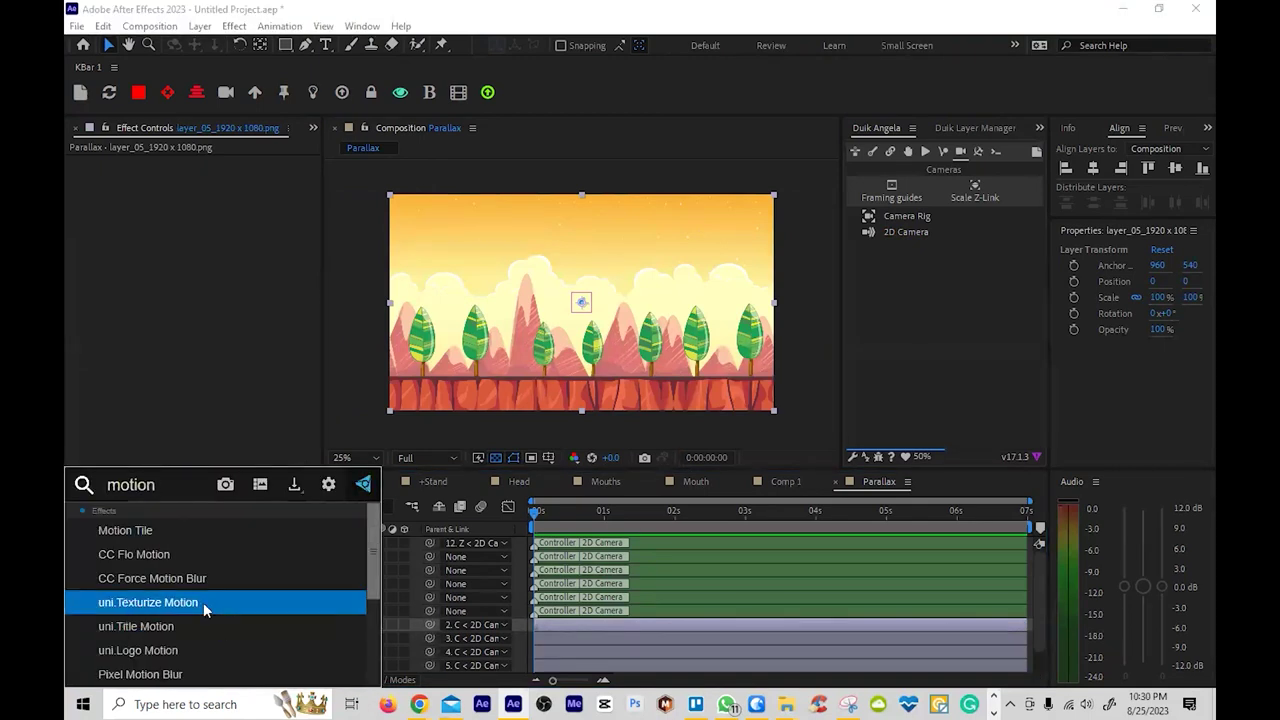
click(216, 537)
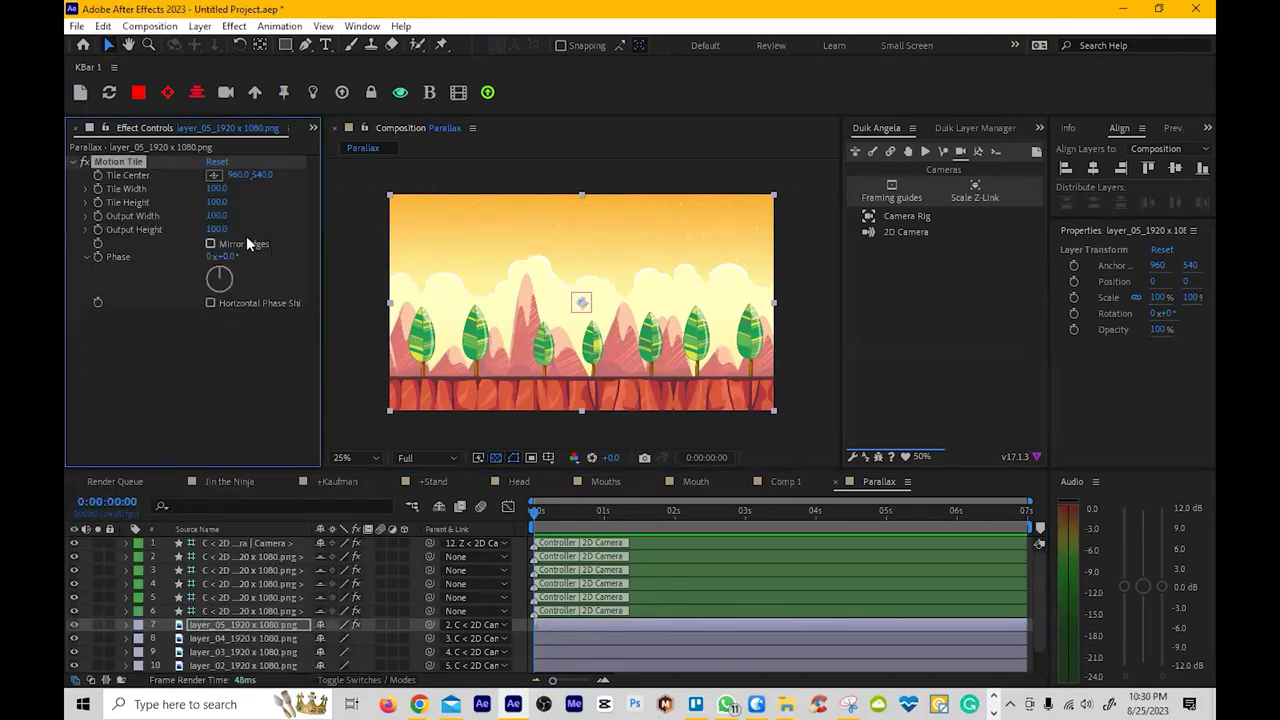
click(216, 215)
text(280)
key(Return)
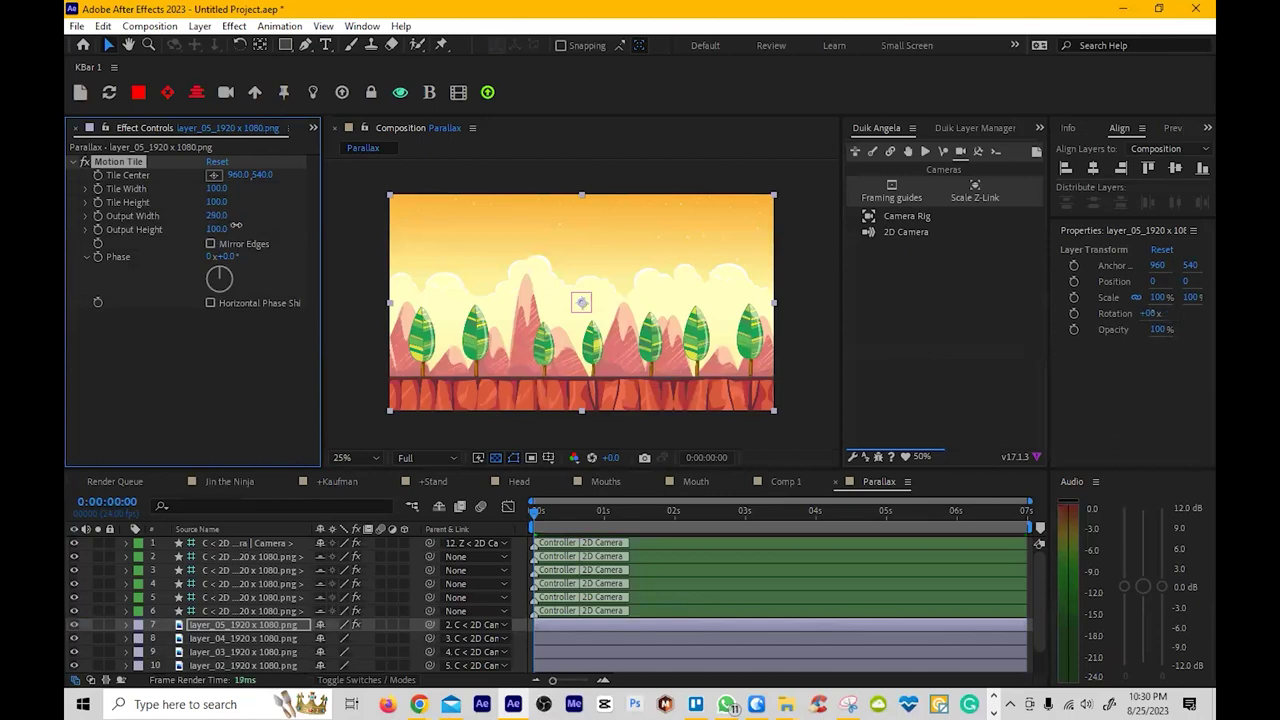
mouse_move(239, 228)
mouse_down()
mouse_move(208, 228)
mouse_move(222, 229)
mouse_up()
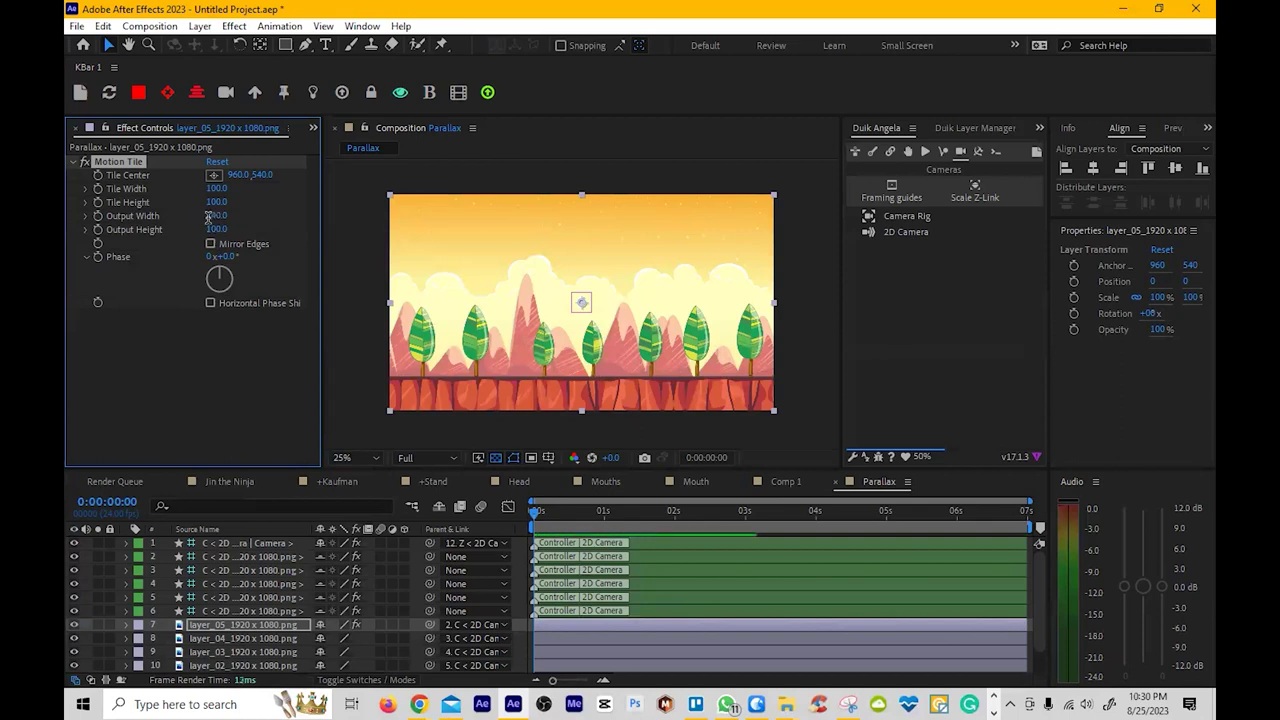
click(212, 217)
text(200)
key(Return)
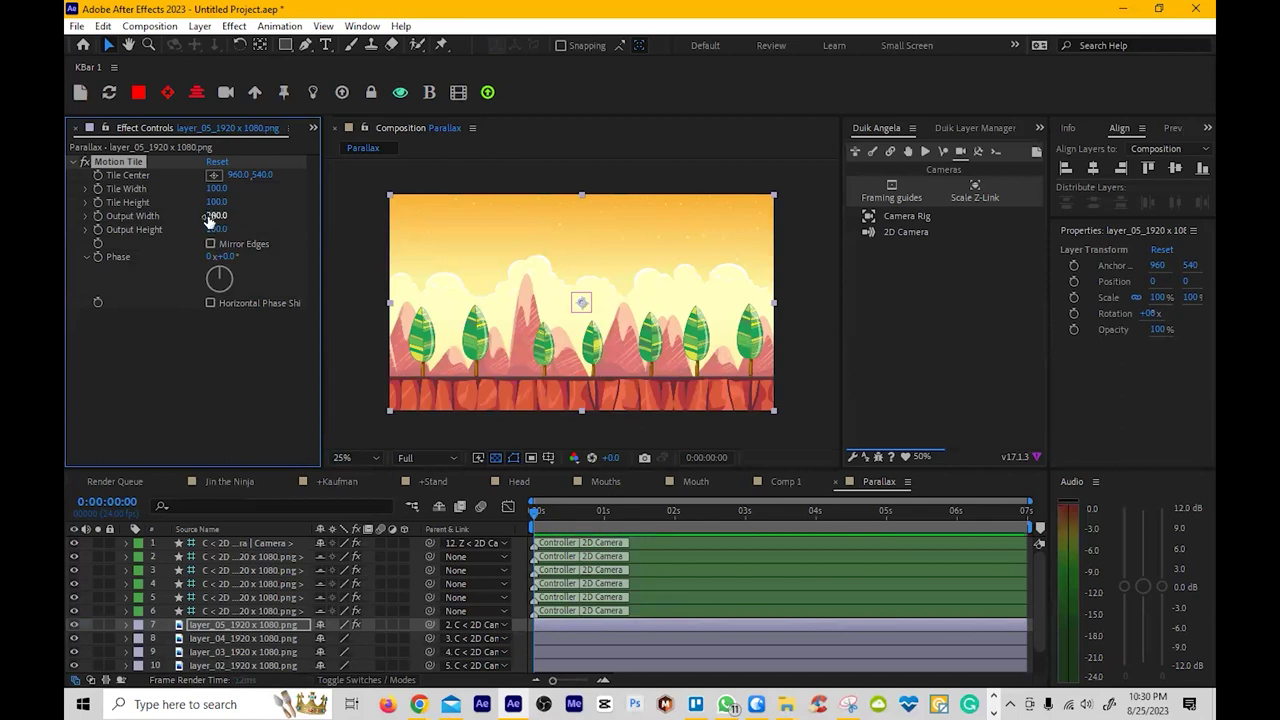
click(211, 244)
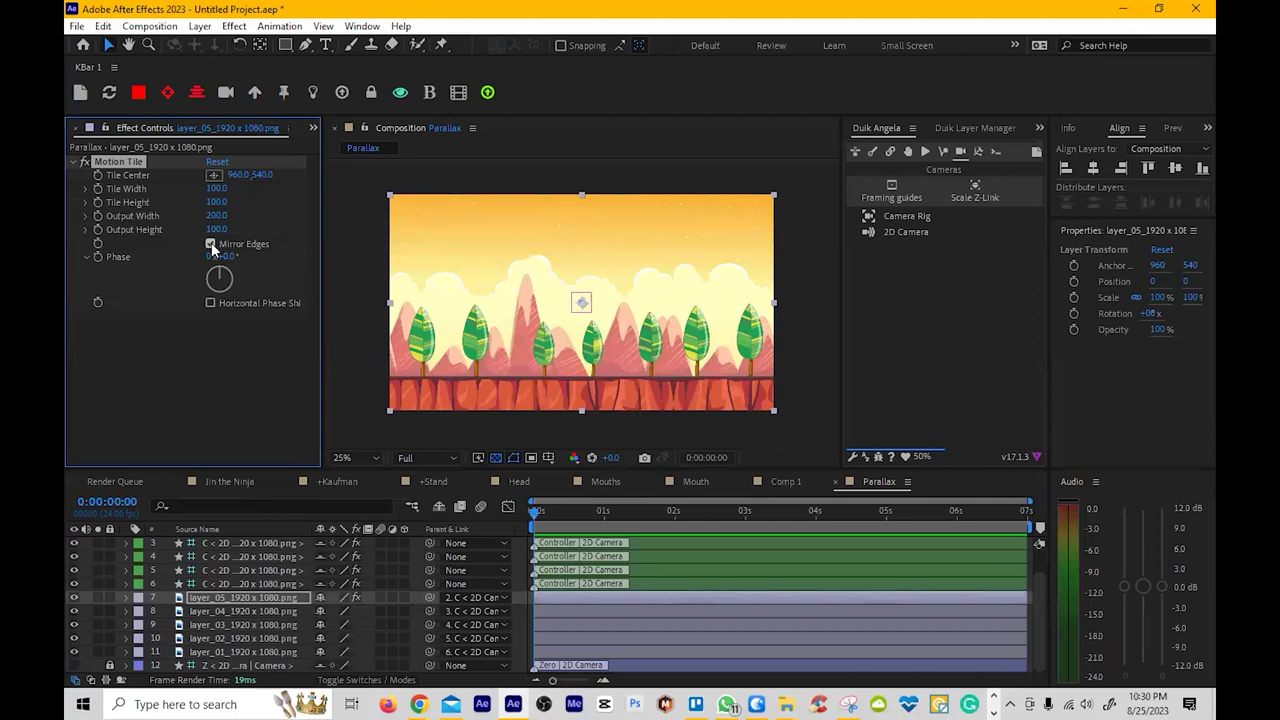
Solo the ground layer and track the 2D camera sideways to check coverage
click(99, 598)
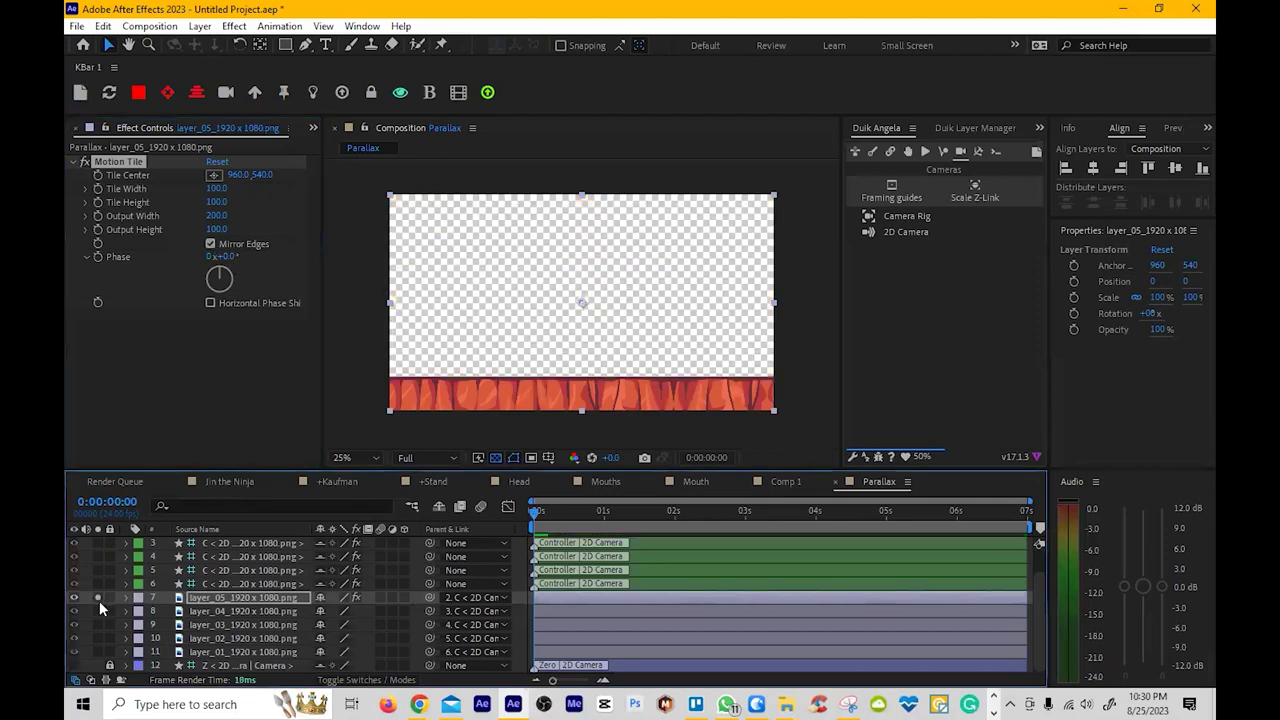
scroll(251, 549, up, 1)
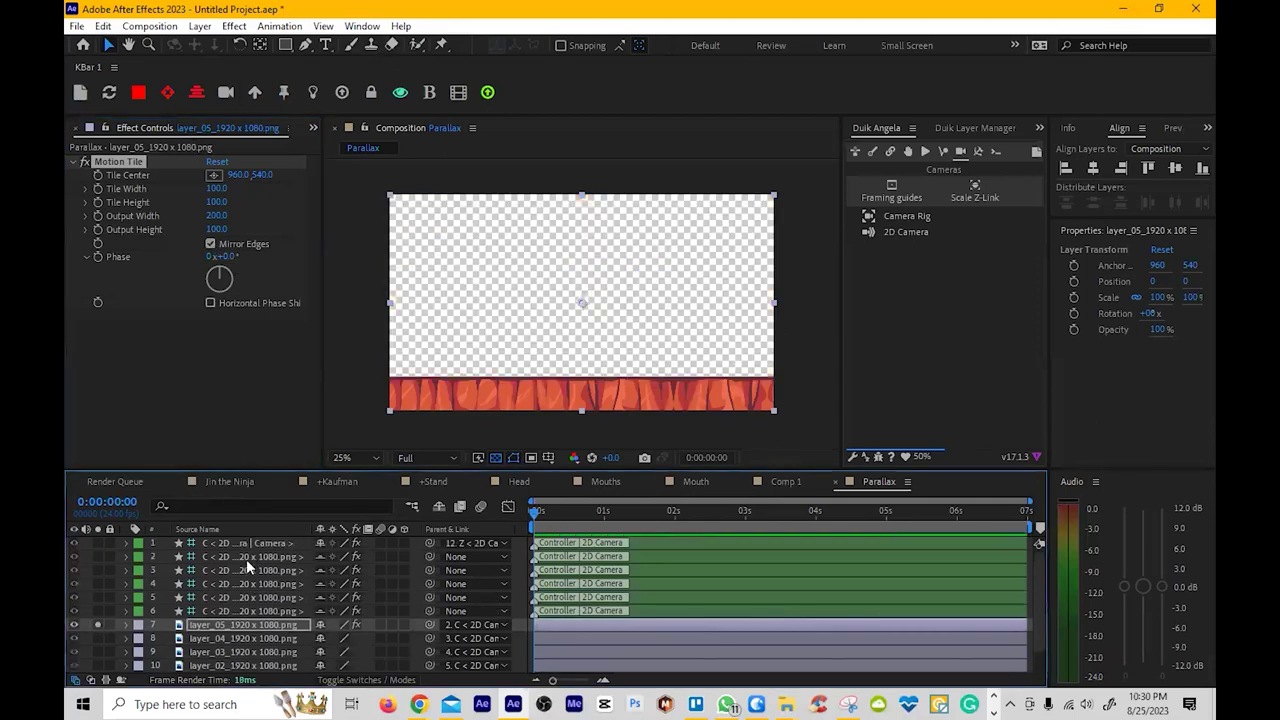
click(247, 544)
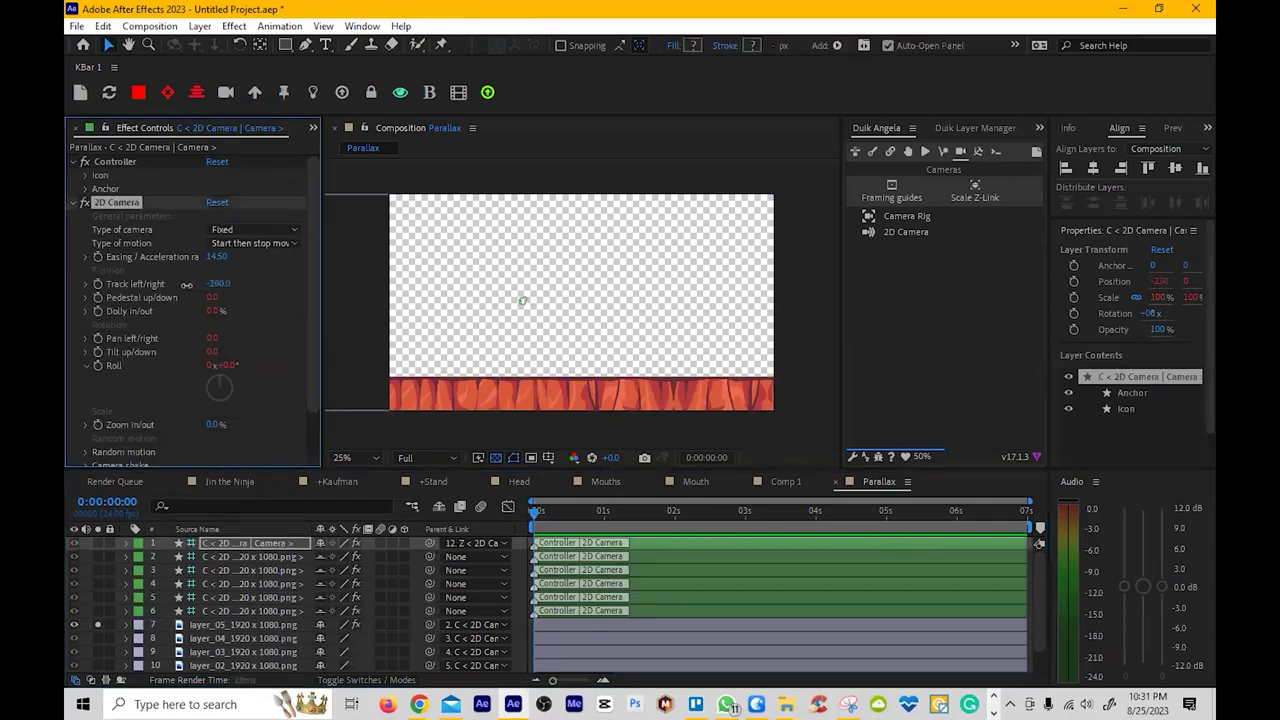
drag(199, 284, 201, 286)
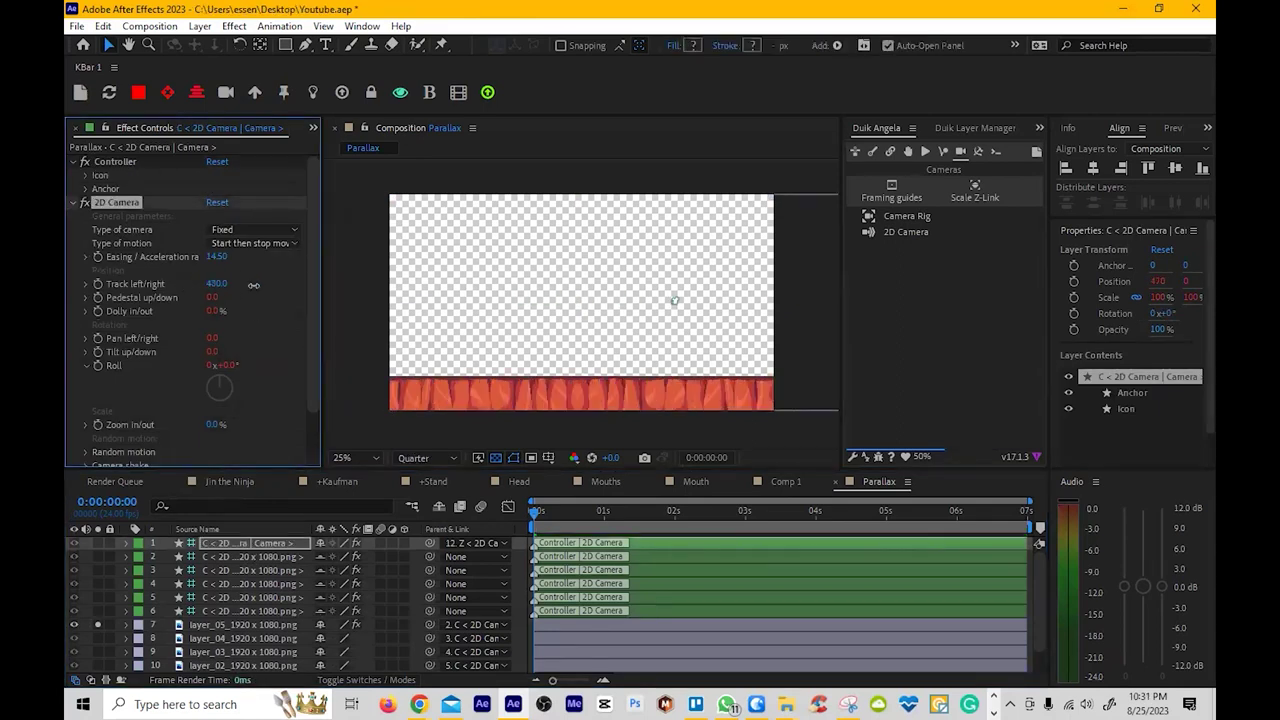
drag(203, 288, 168, 296)
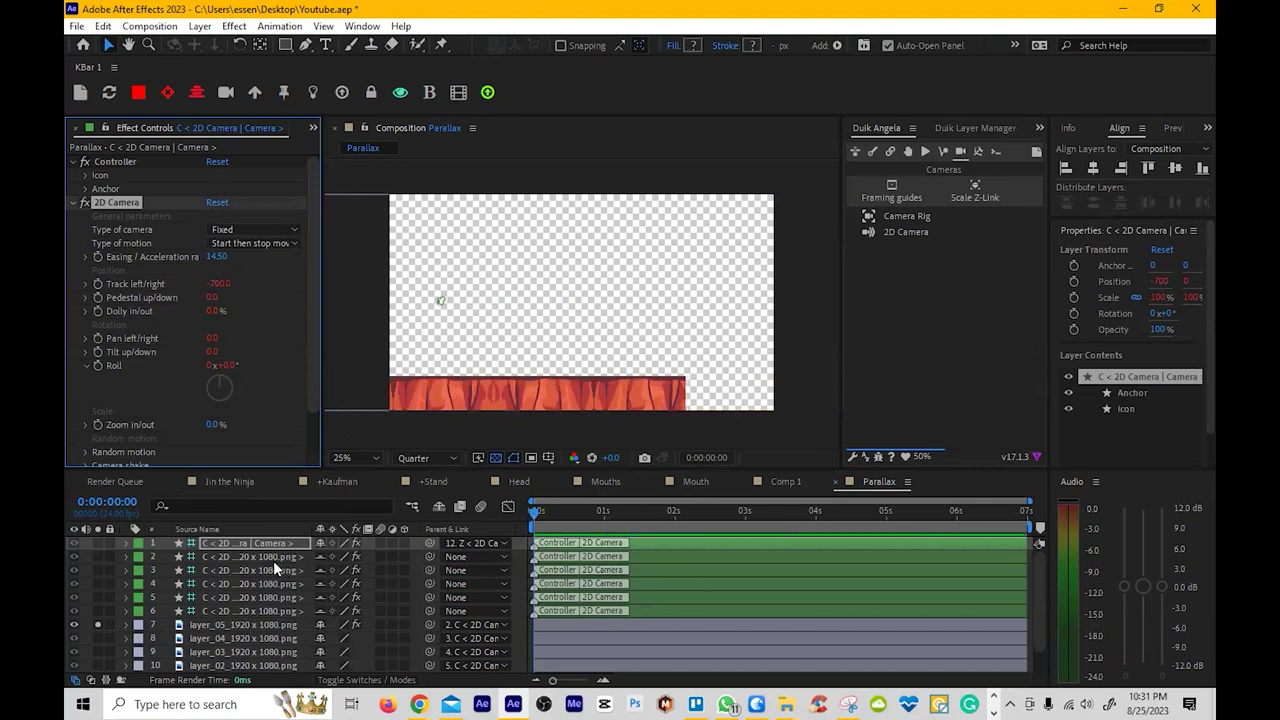
Raise the ground's Motion Tile output width to 300
click(238, 626)
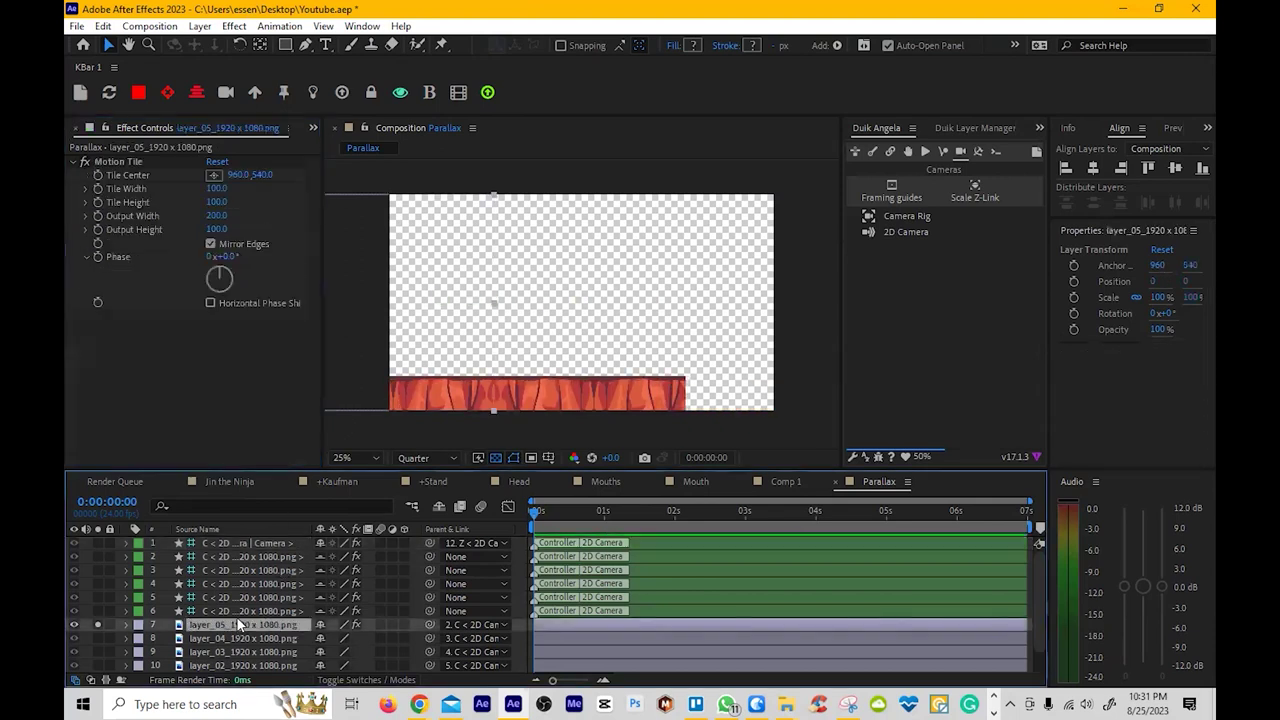
click(216, 215)
text(300)
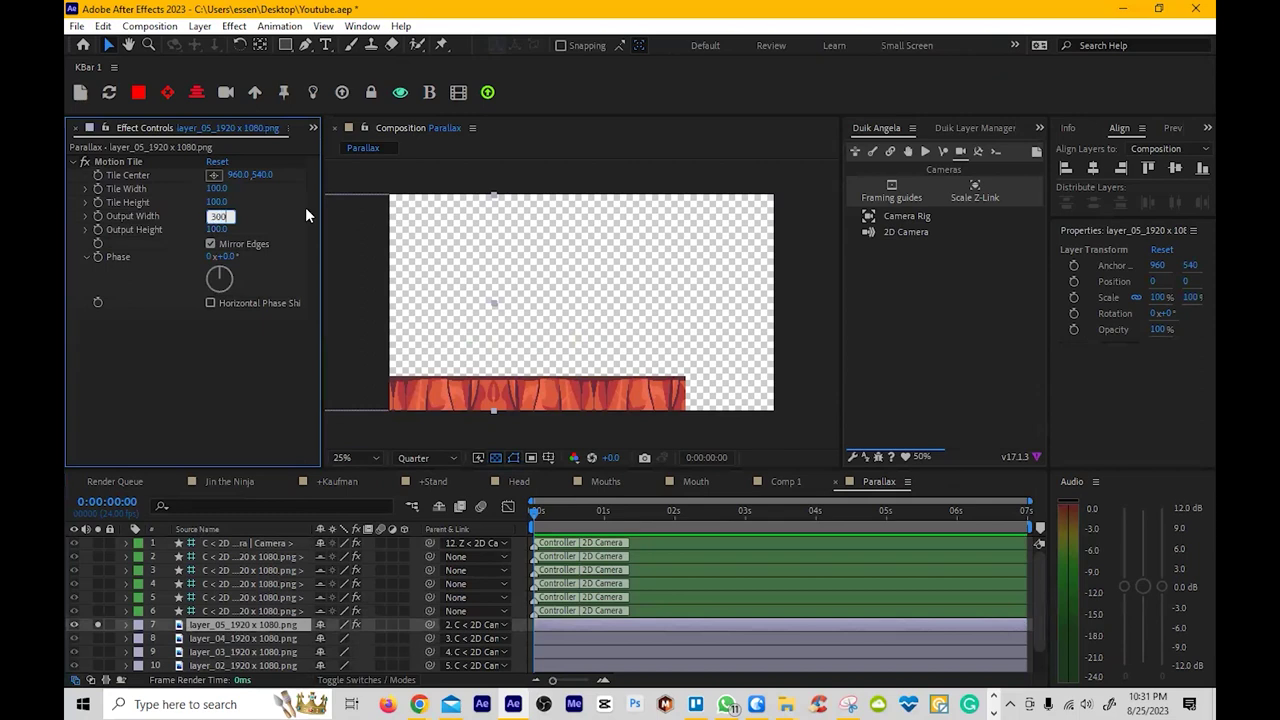
key(Return)
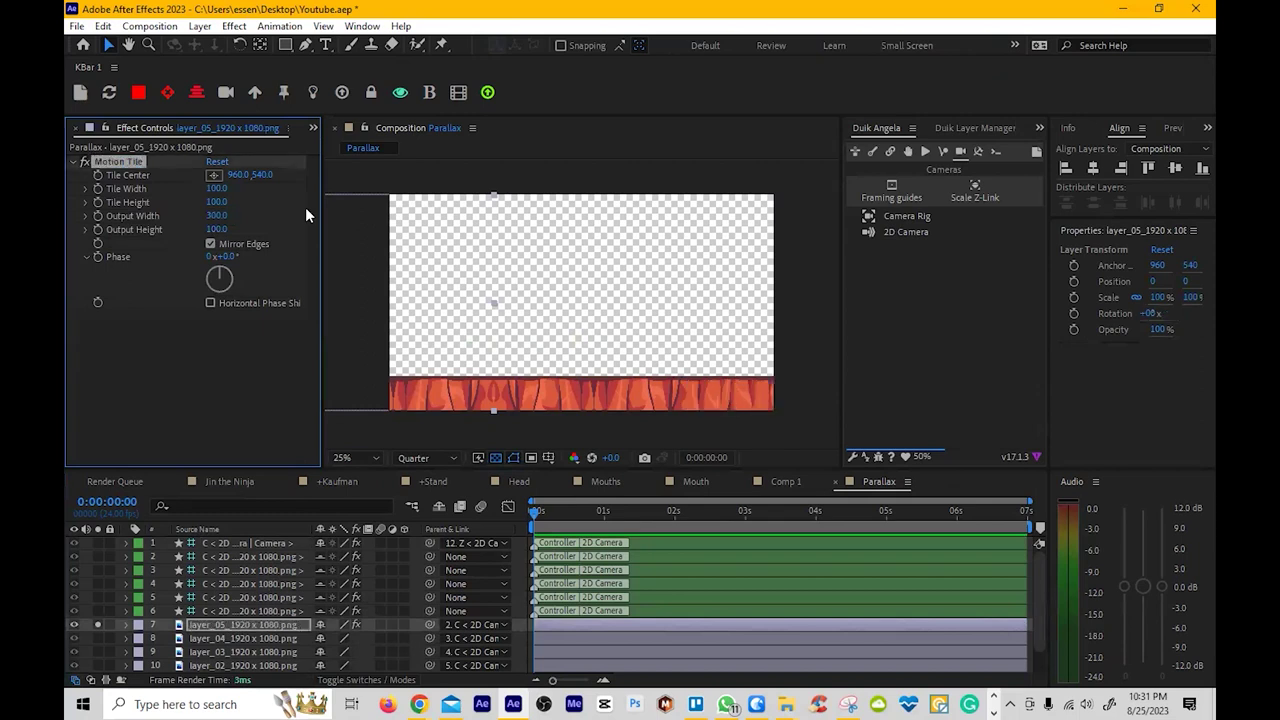
click(252, 545)
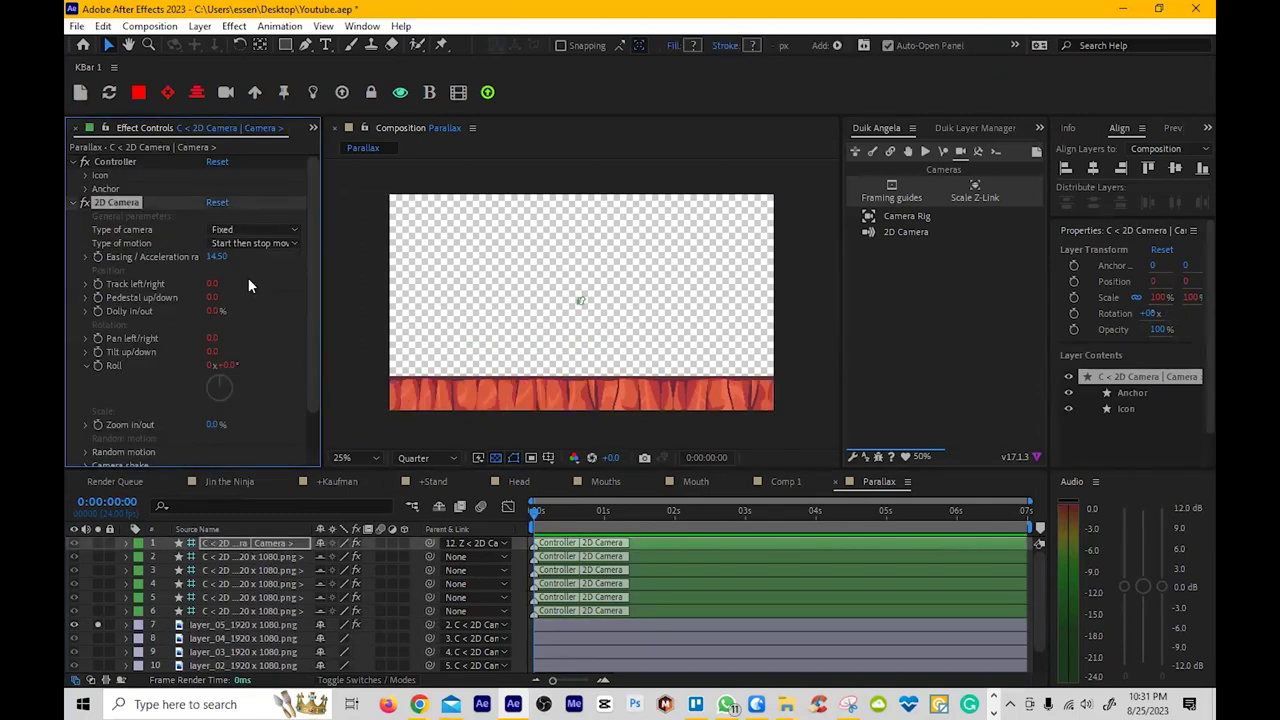
Solo the trees layer and copy the ground's Motion Tile effect onto it
click(98, 624)
click(98, 638)
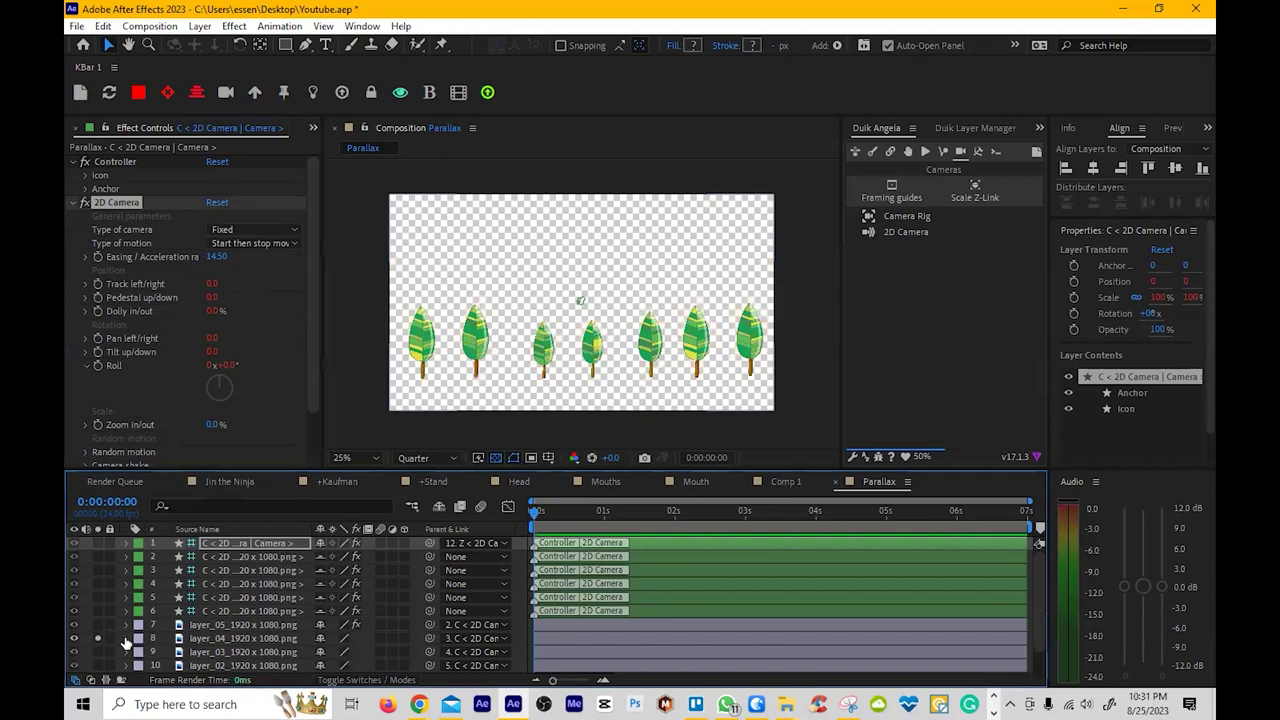
click(226, 625)
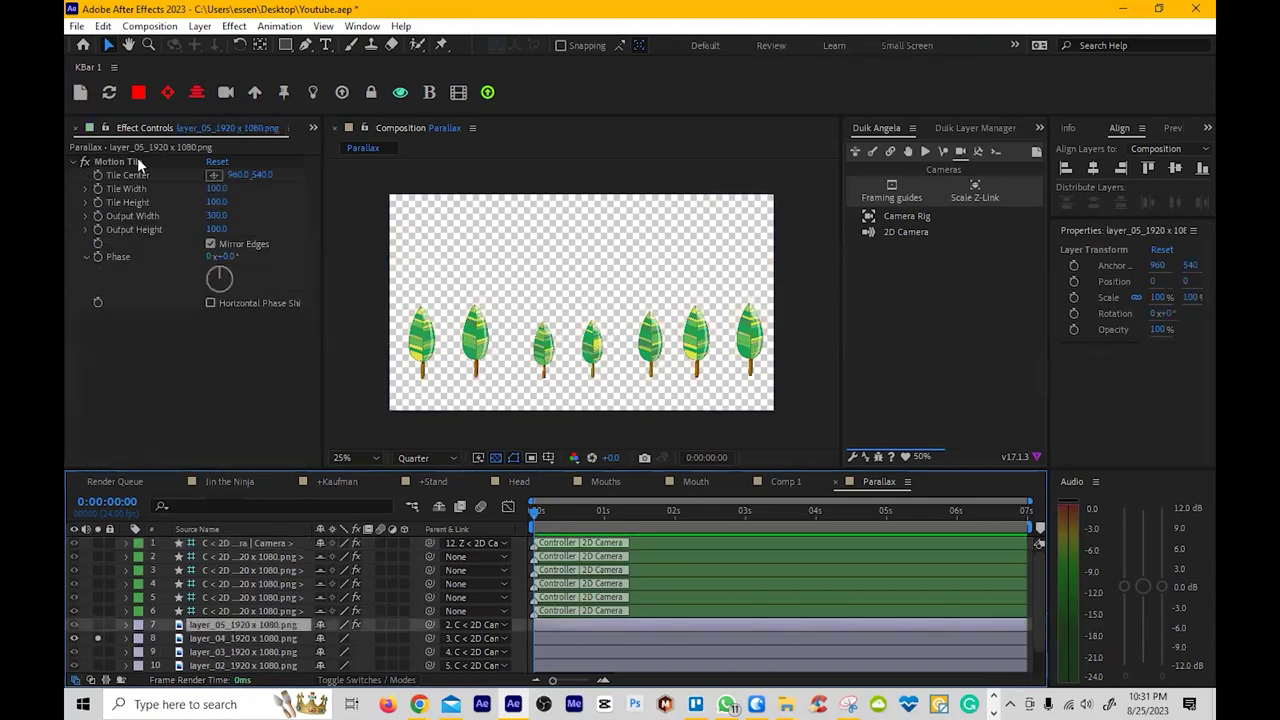
click(130, 163)
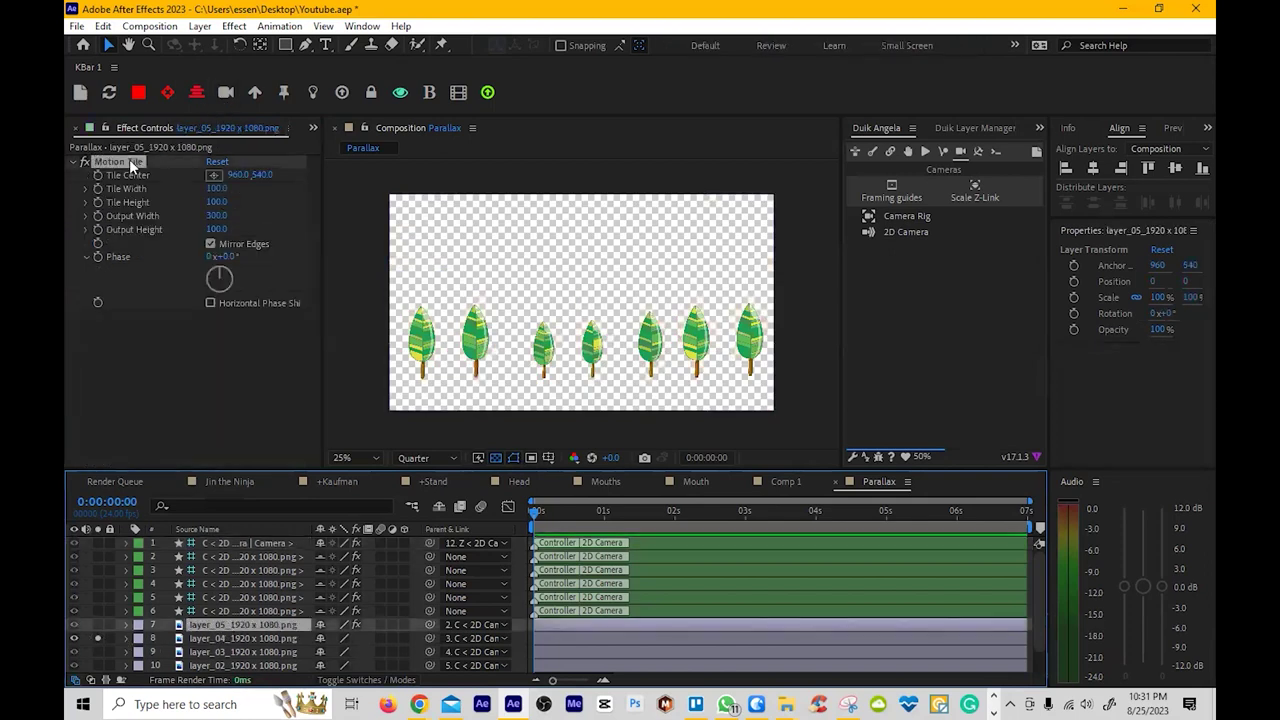
click(243, 638)
key(ctrl+Down)
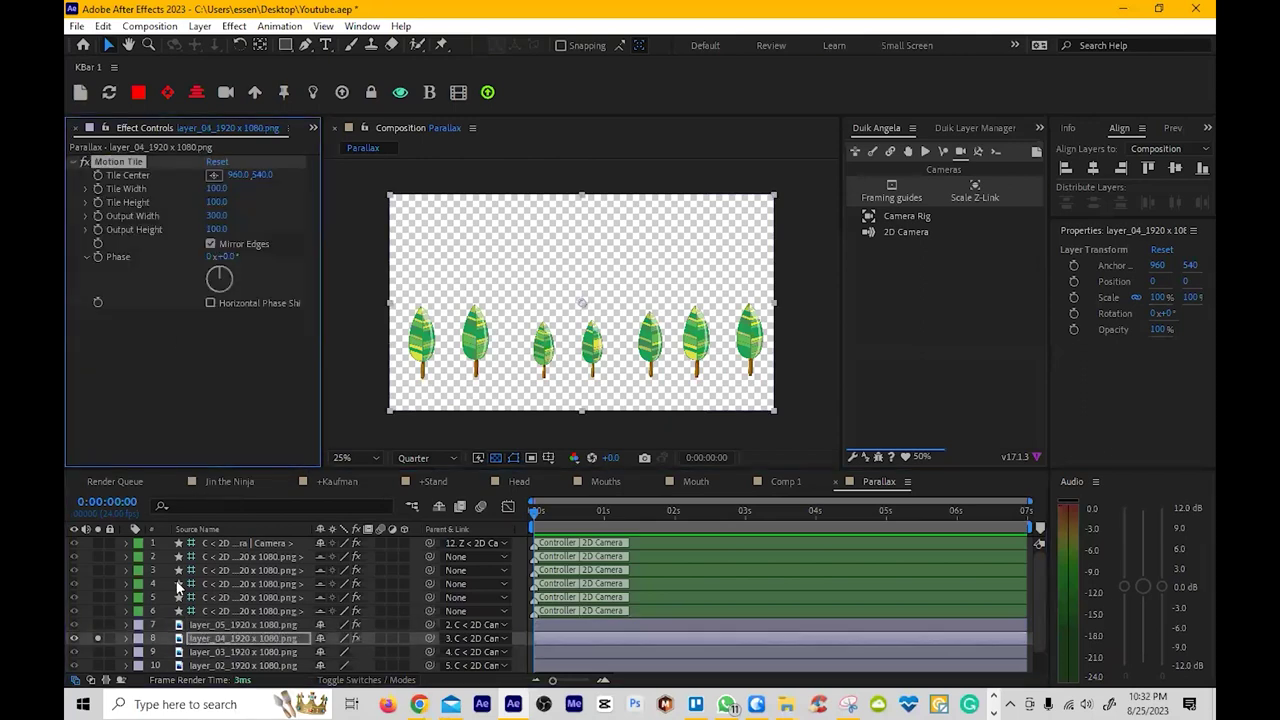
Scale the sky layer to 140%, move it higher in the frame, and unsolo
scroll(250, 620, down, 1)
click(252, 652)
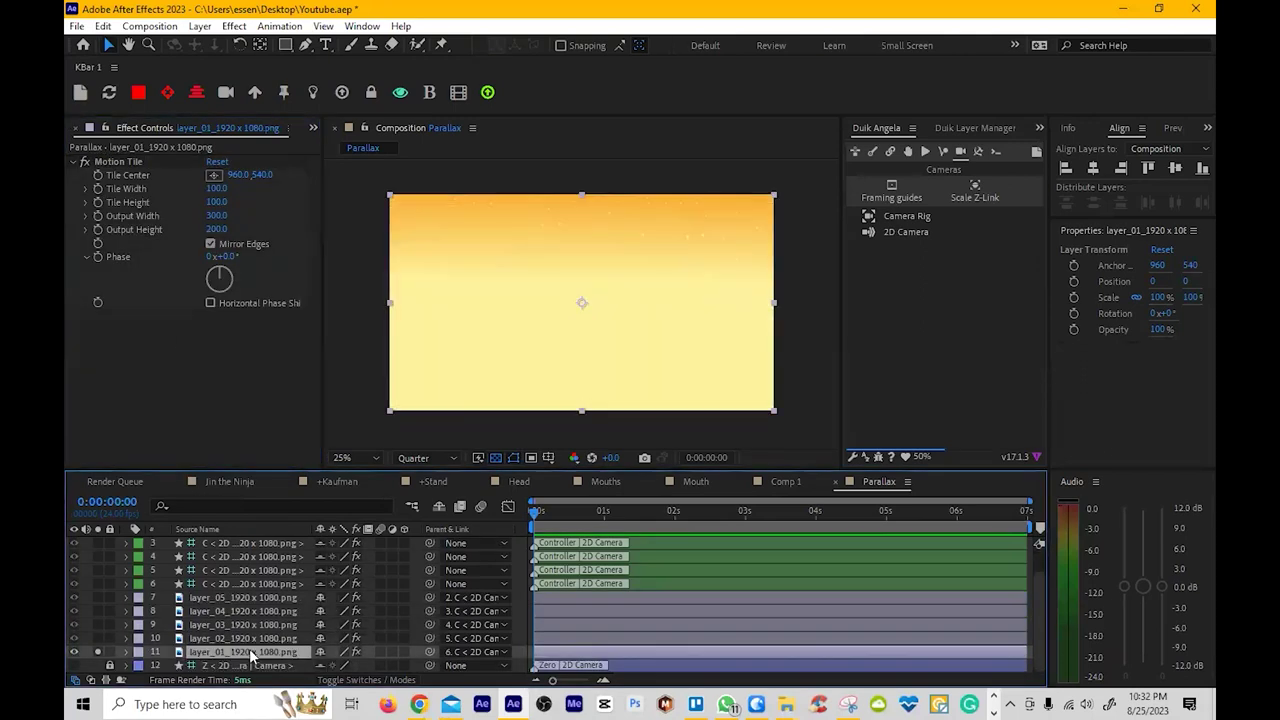
key(s)
drag(338, 665, 366, 664)
drag(546, 334, 537, 315)
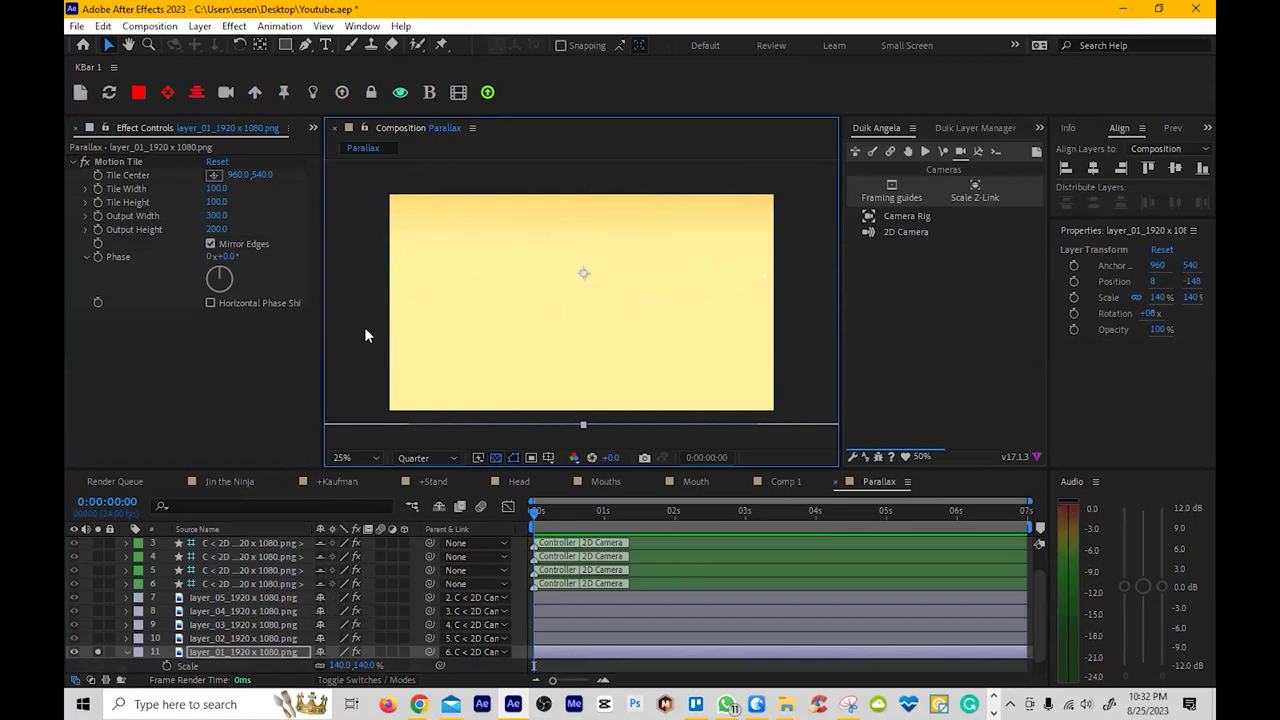
scroll(218, 590, up, 2)
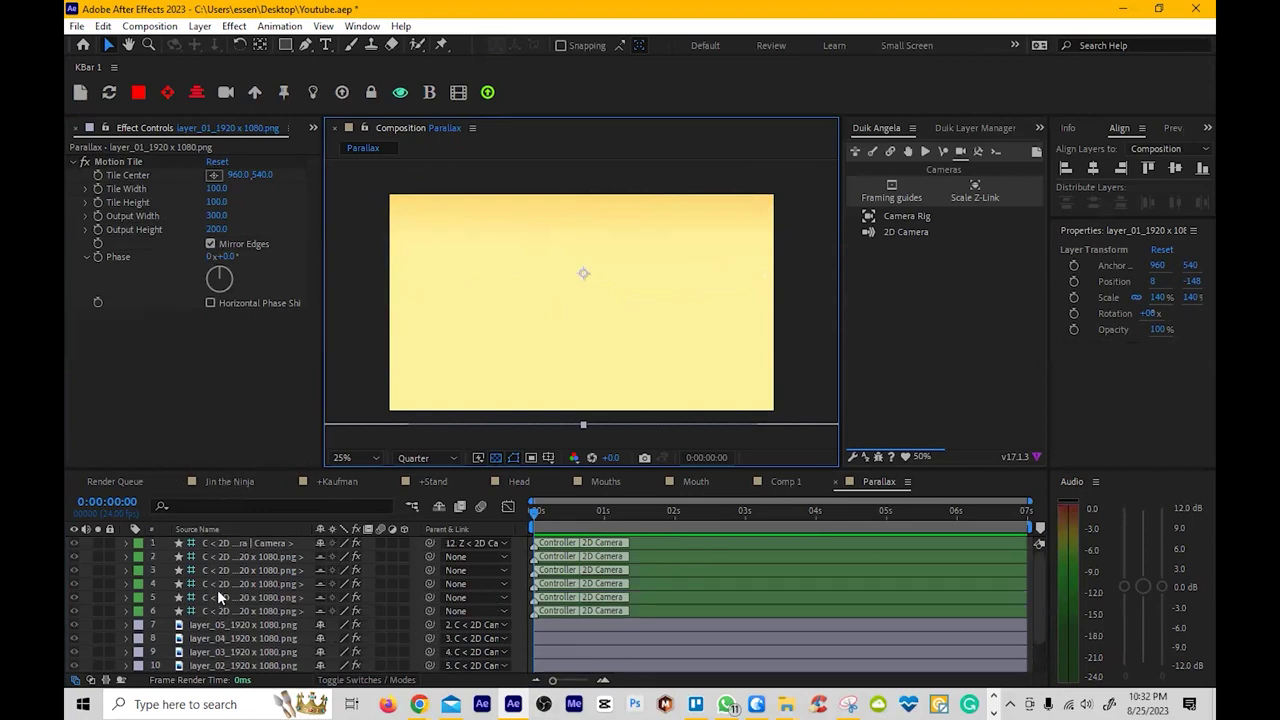
scroll(122, 645, down, 3)
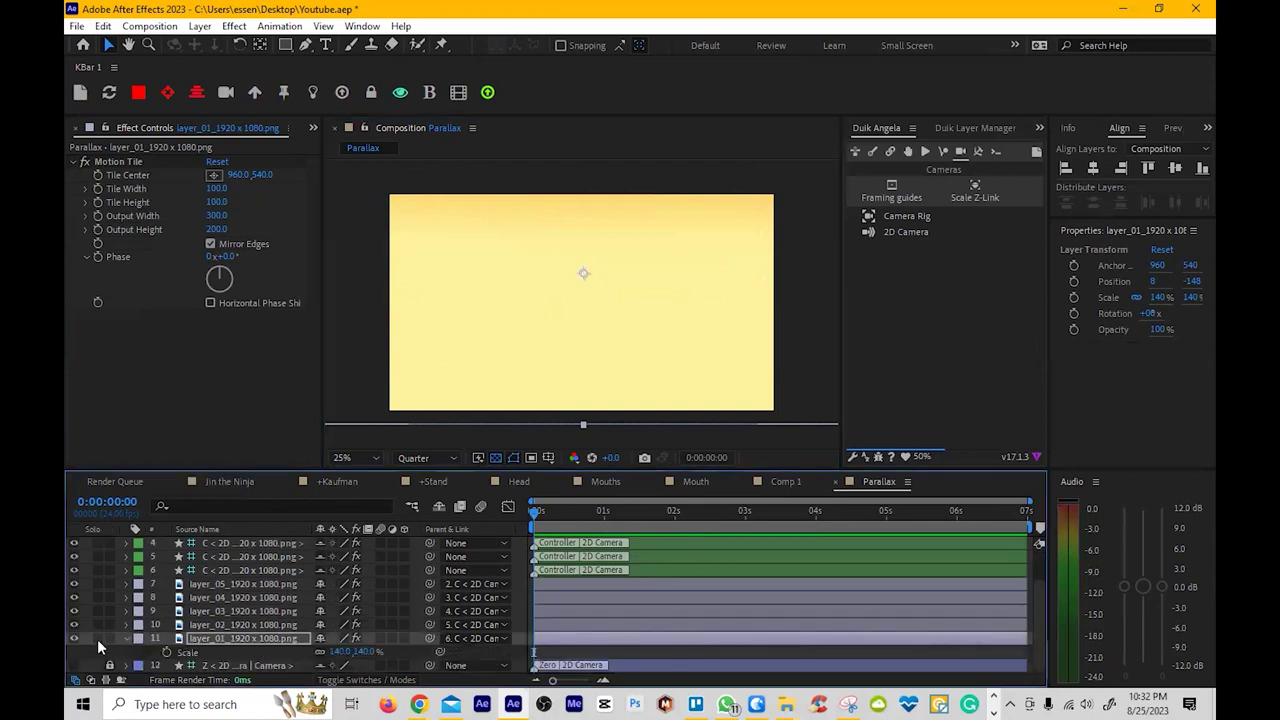
click(97, 638)
Set a Track left/right keyframe at 0s on the 2D Camera
scroll(222, 607, up, 3)
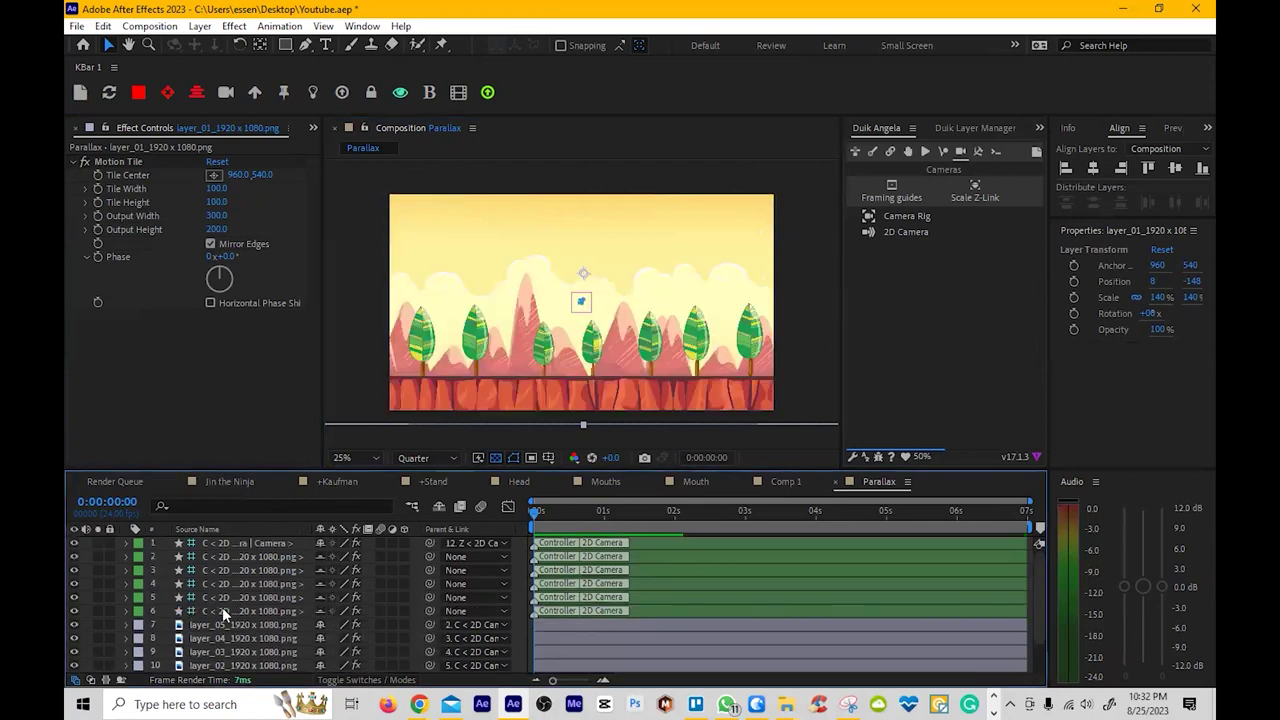
click(251, 545)
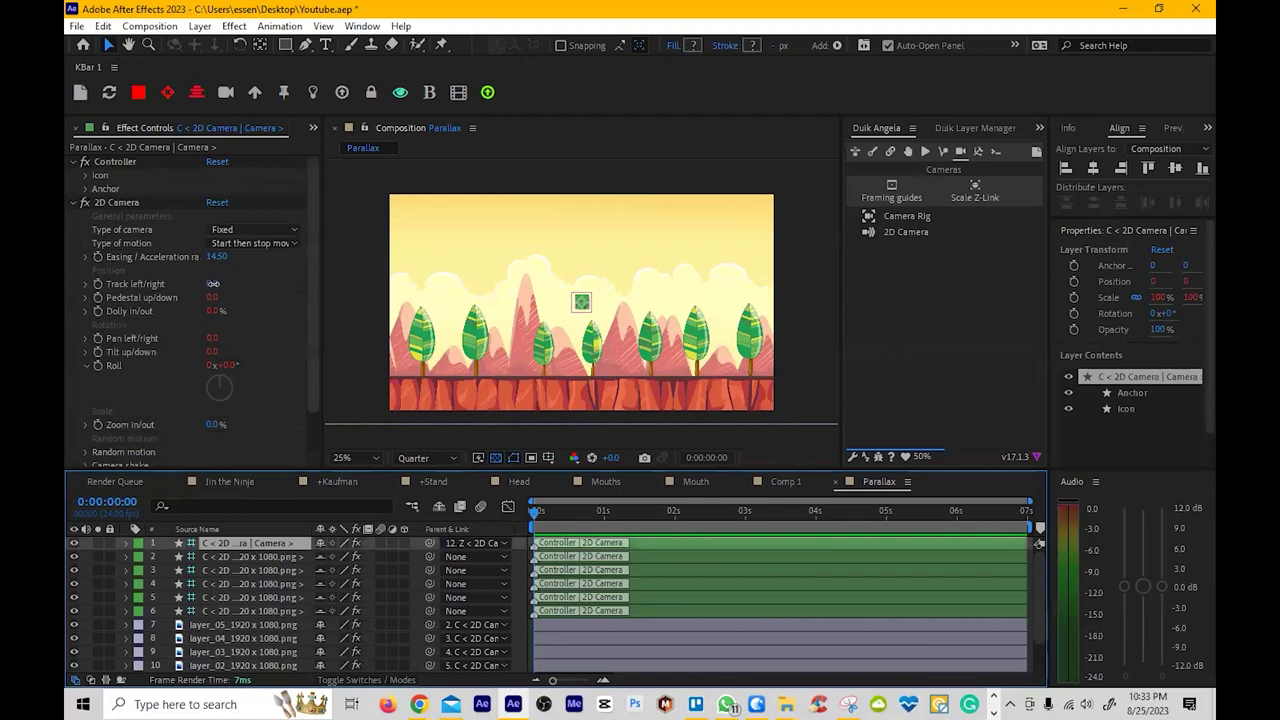
mouse_move(211, 287)
mouse_down()
mouse_move(252, 290)
mouse_move(214, 289)
mouse_up()
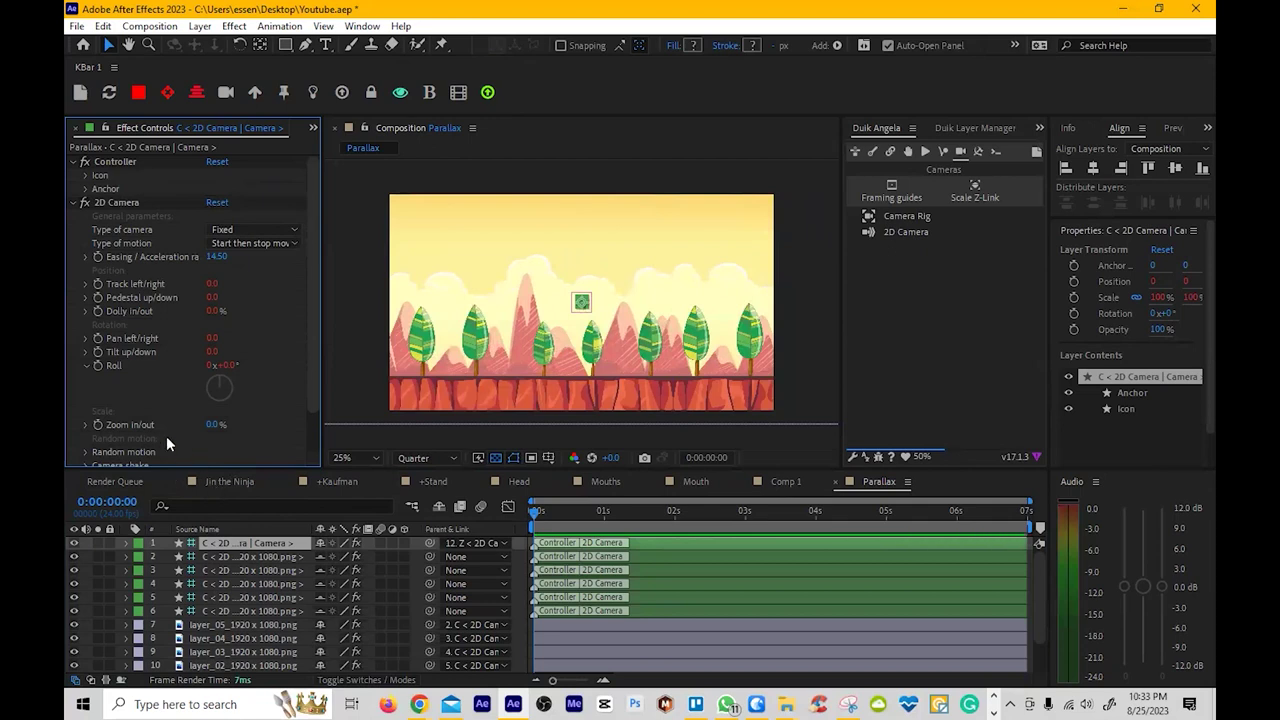
click(97, 283)
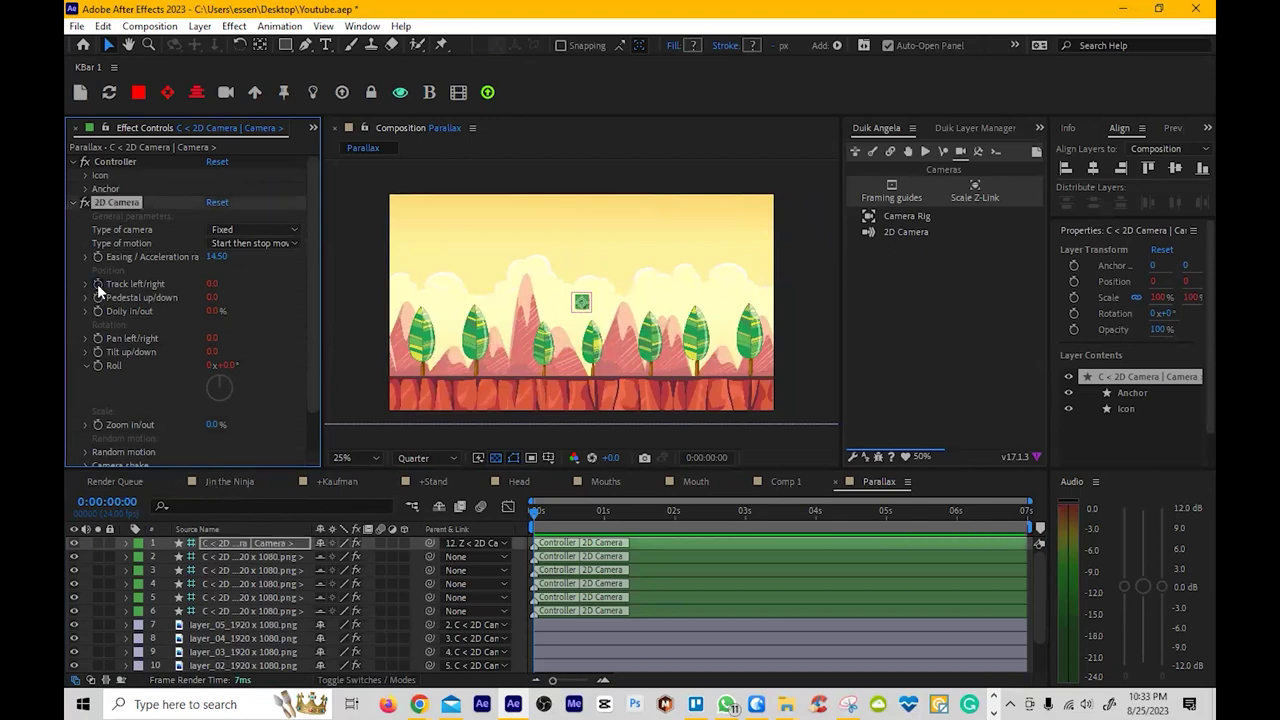
click(97, 284)
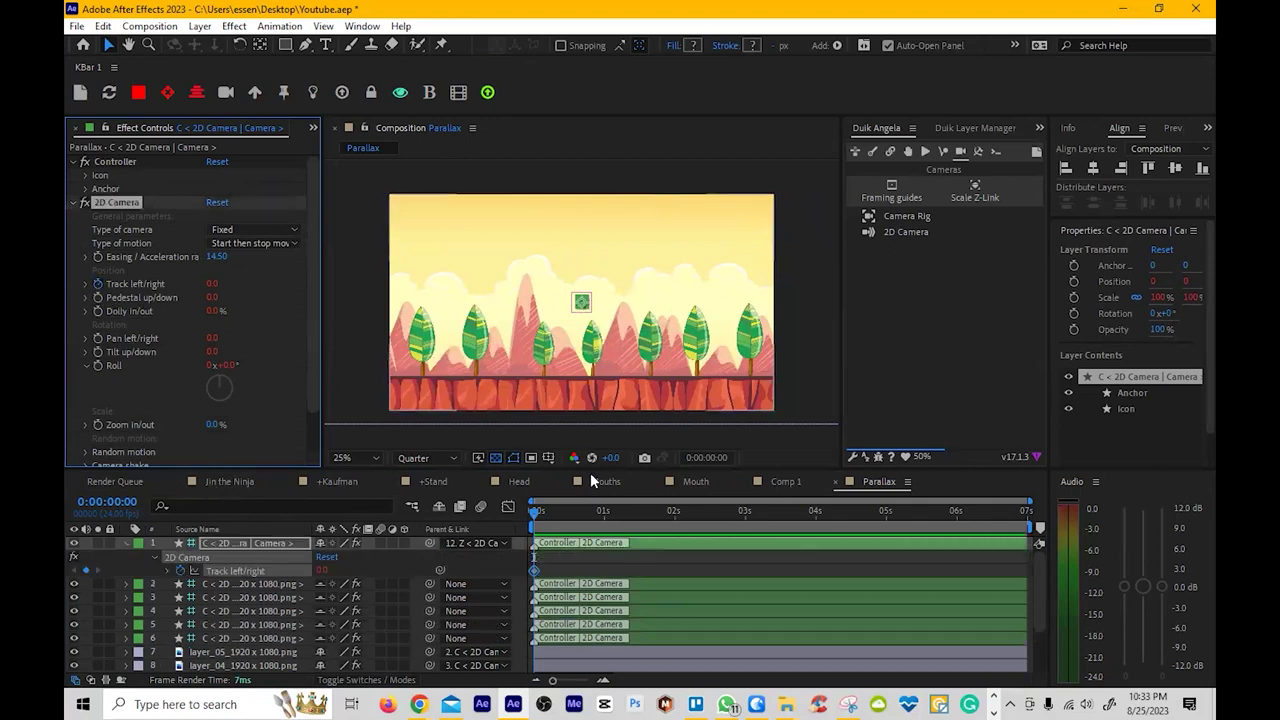
Keyframe Track left/right to 670 at 1:12, preview, and drag that key toward 5 seconds
click(640, 512)
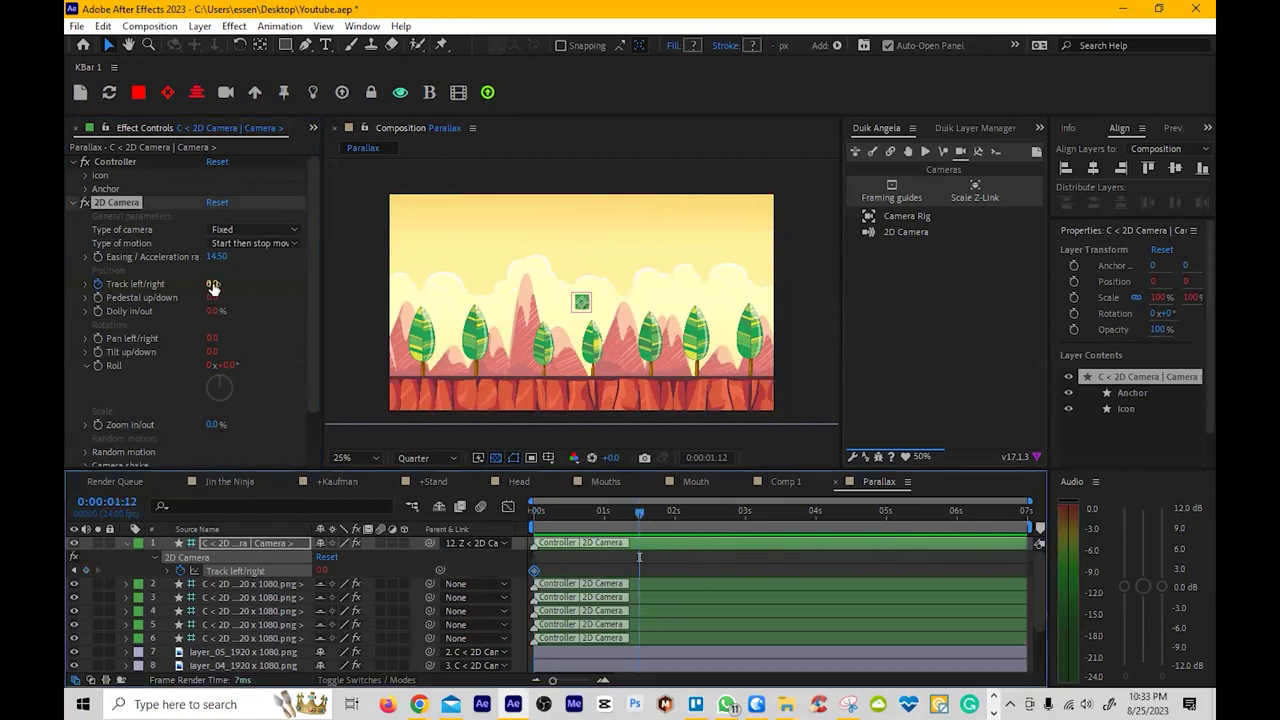
drag(212, 284, 270, 293)
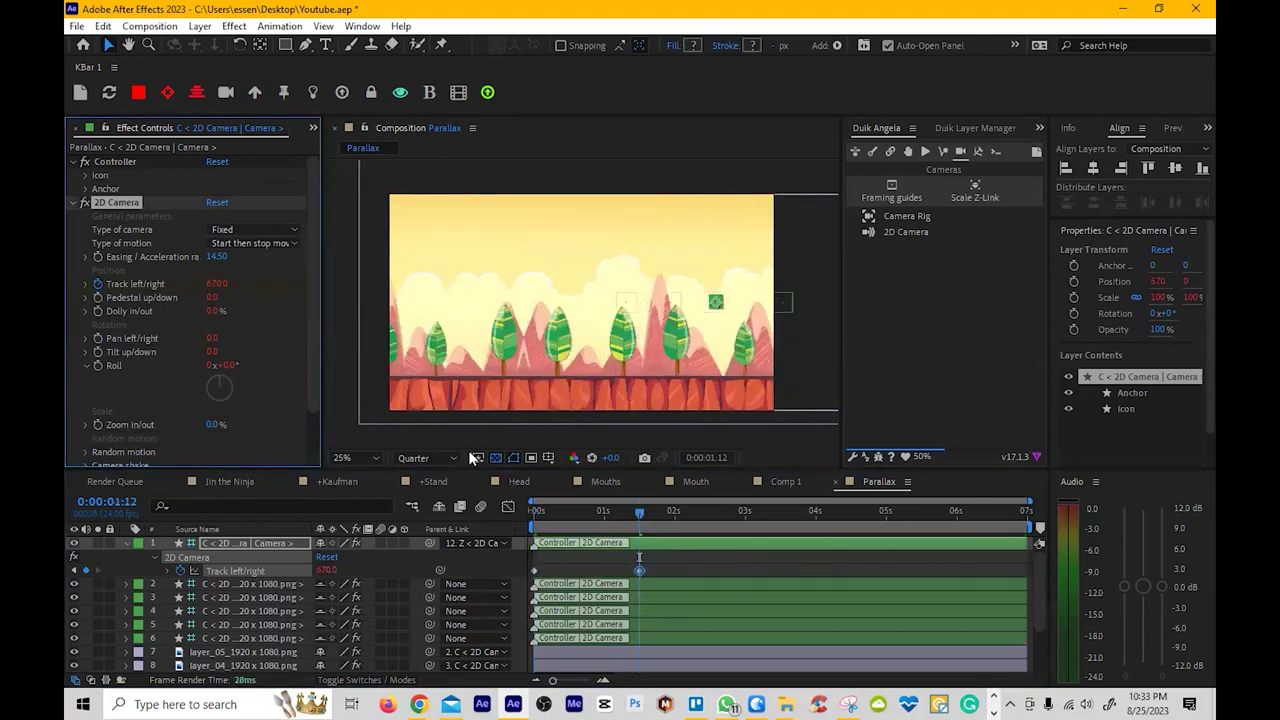
key(space)
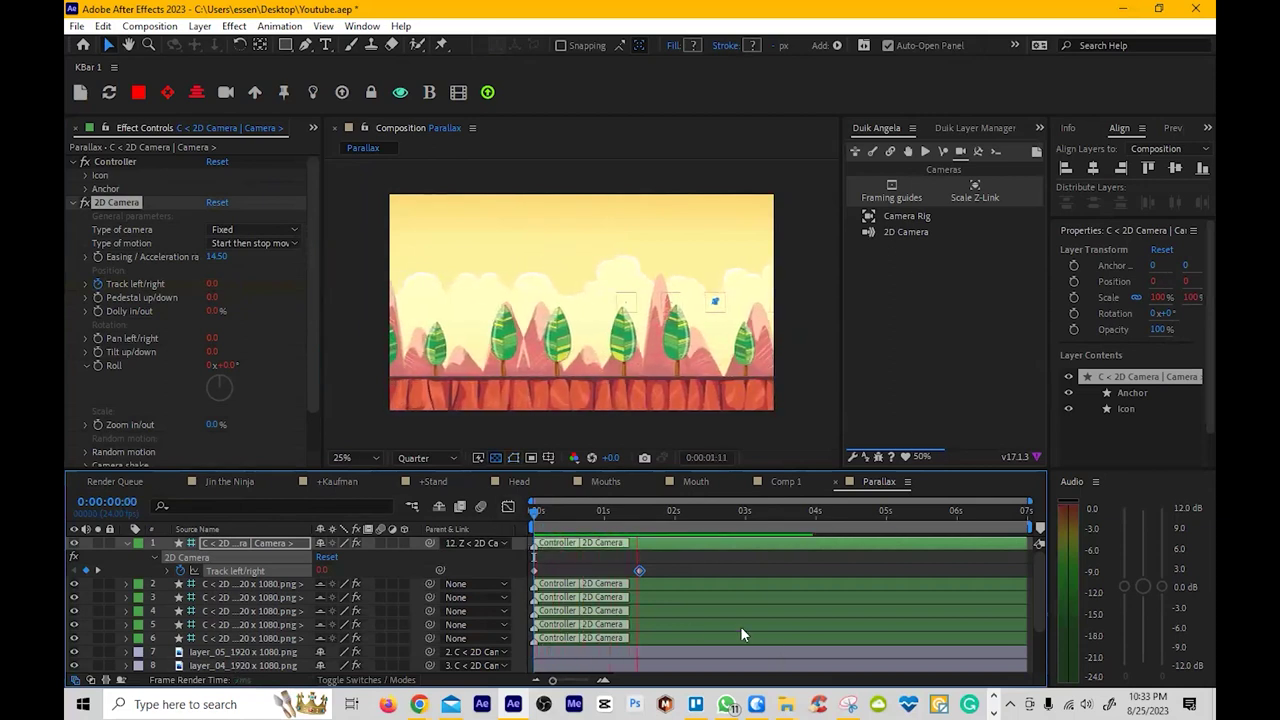
click(649, 571)
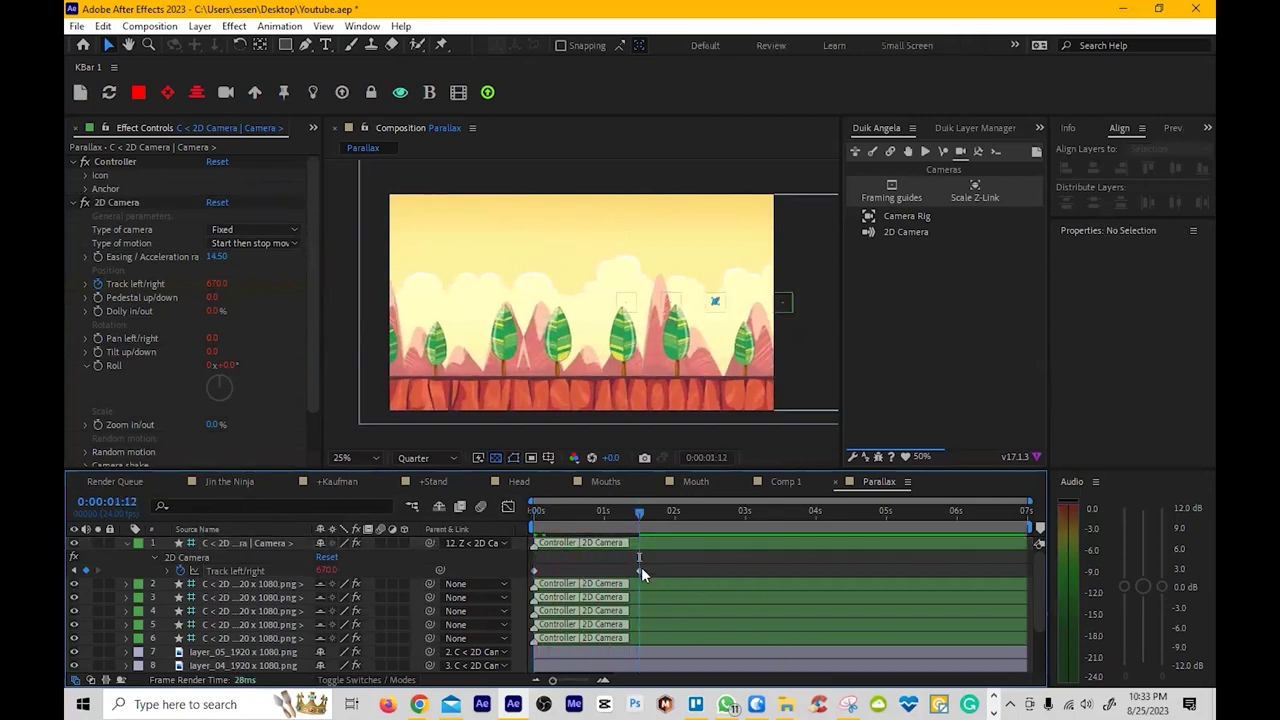
drag(641, 567, 878, 571)
Preview the slower camera pan from the start to check the parallax
key(space)
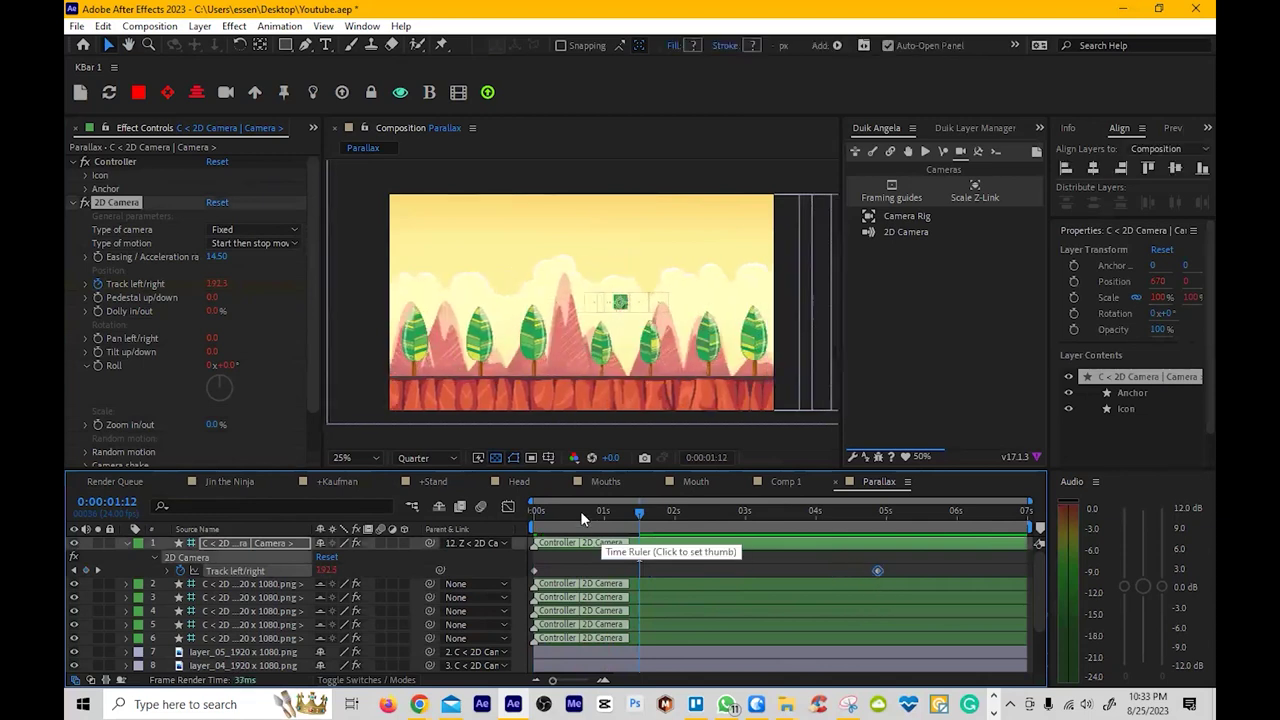
drag(692, 517, 513, 527)
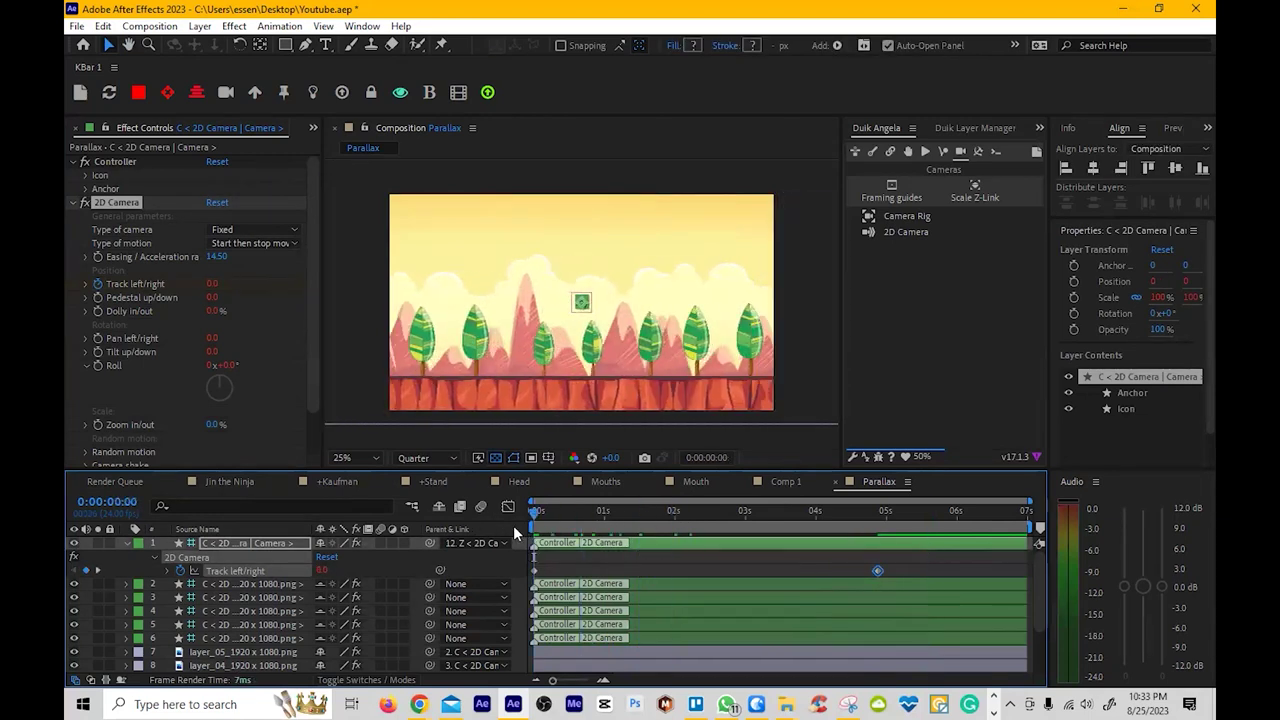
key(space)
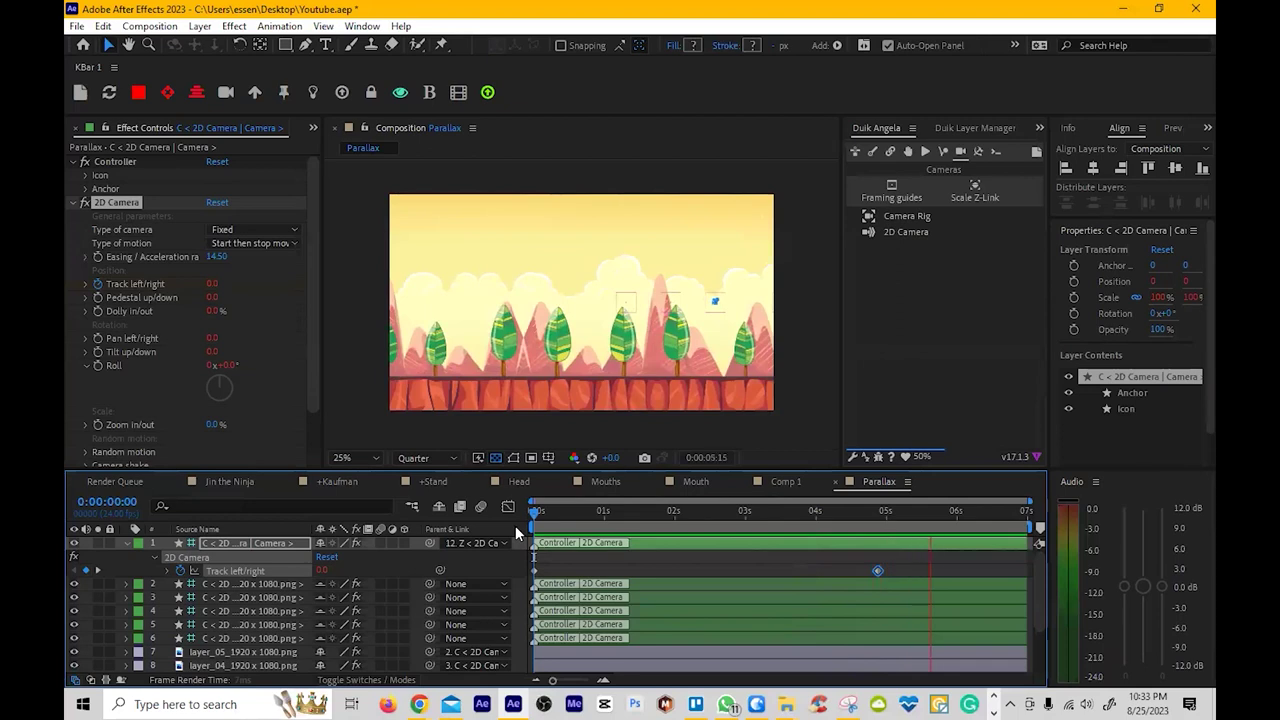
key(space)
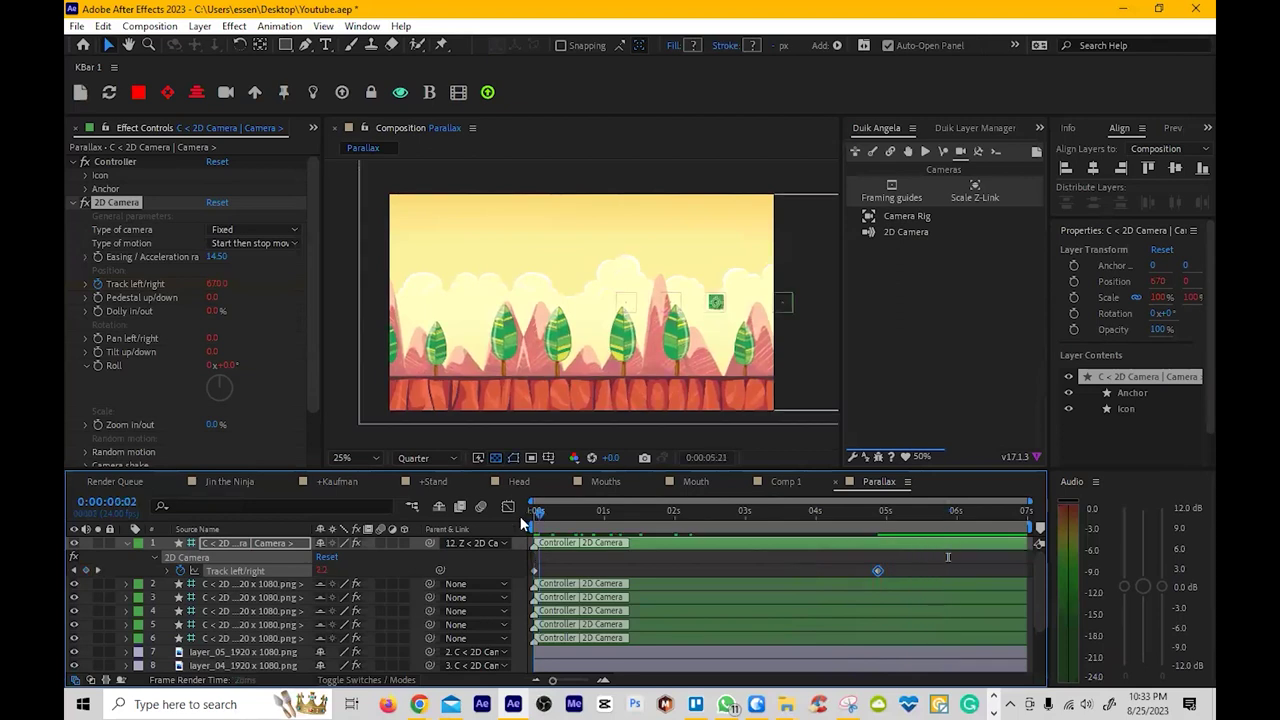
key(Home)
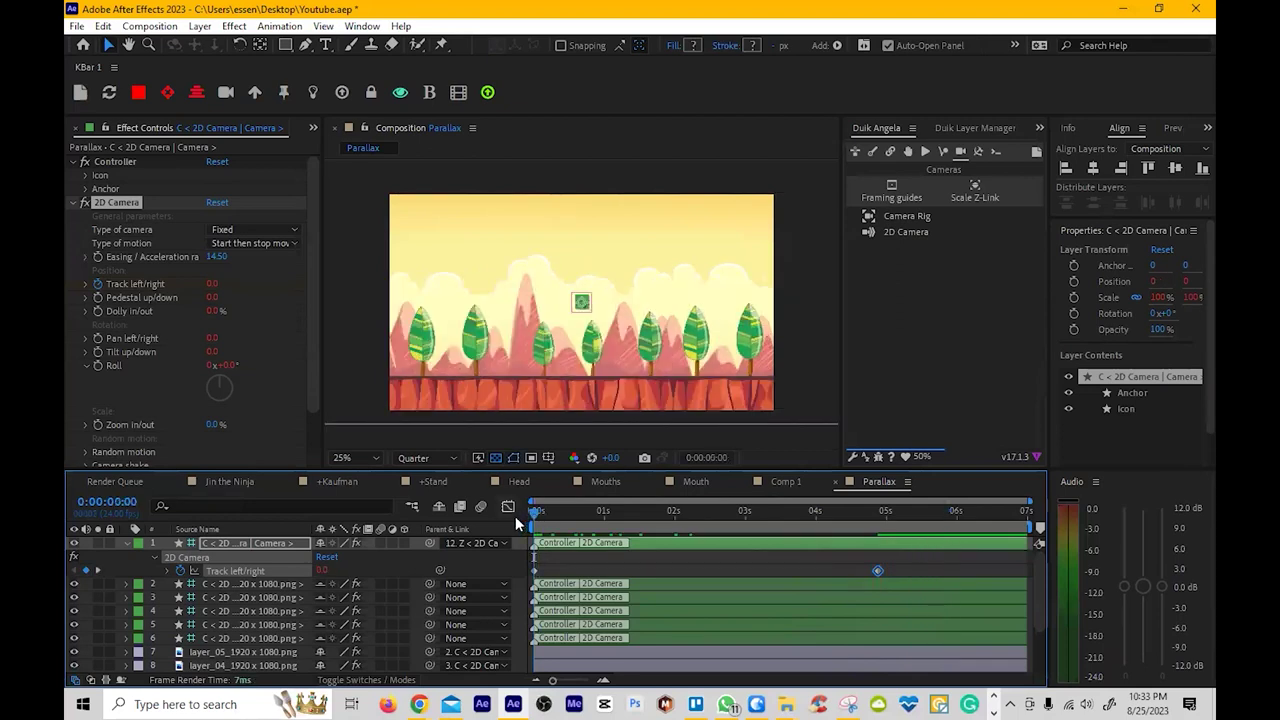
key(space)
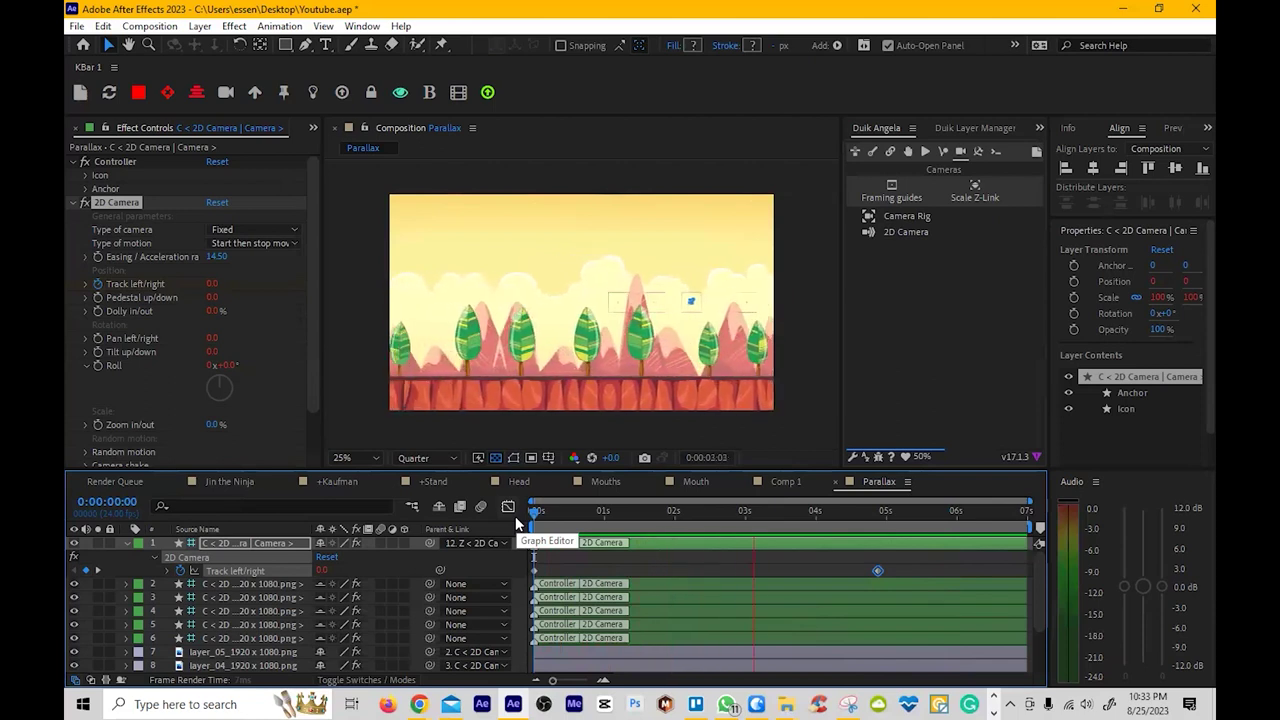
key(space)
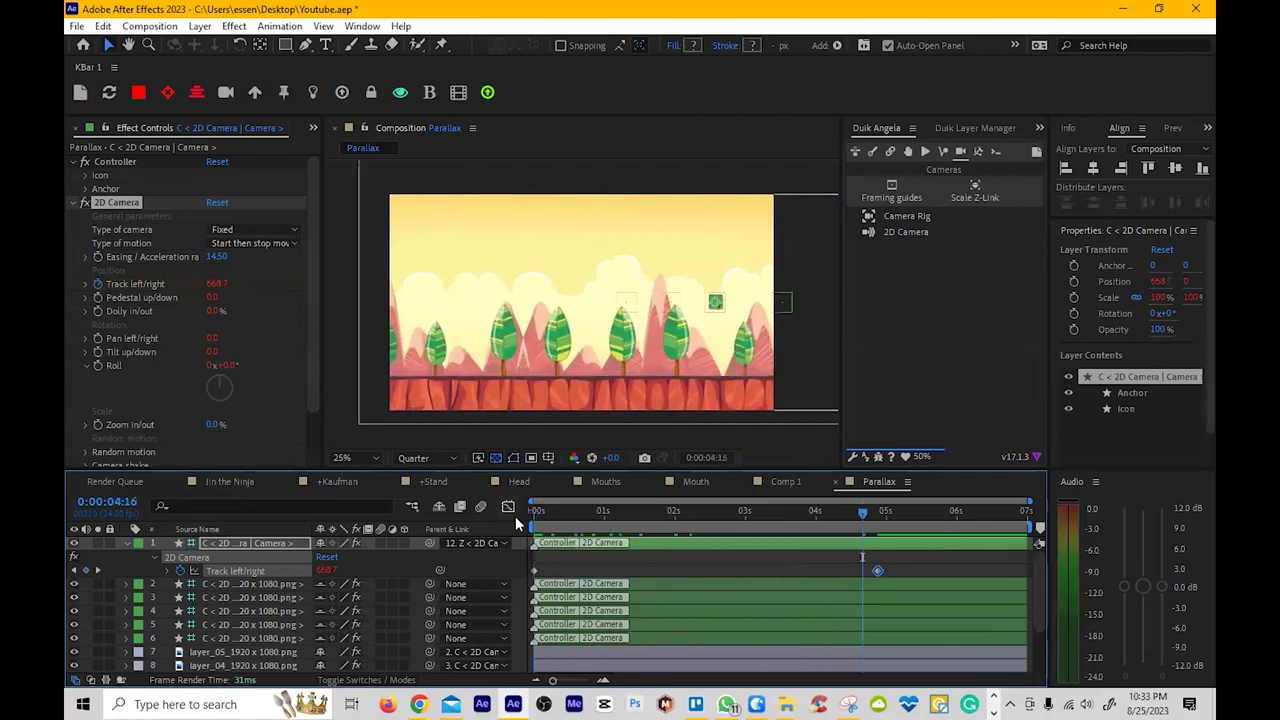
Preview the 2D Camera with Handheld, then Shoulder camera types
click(259, 231)
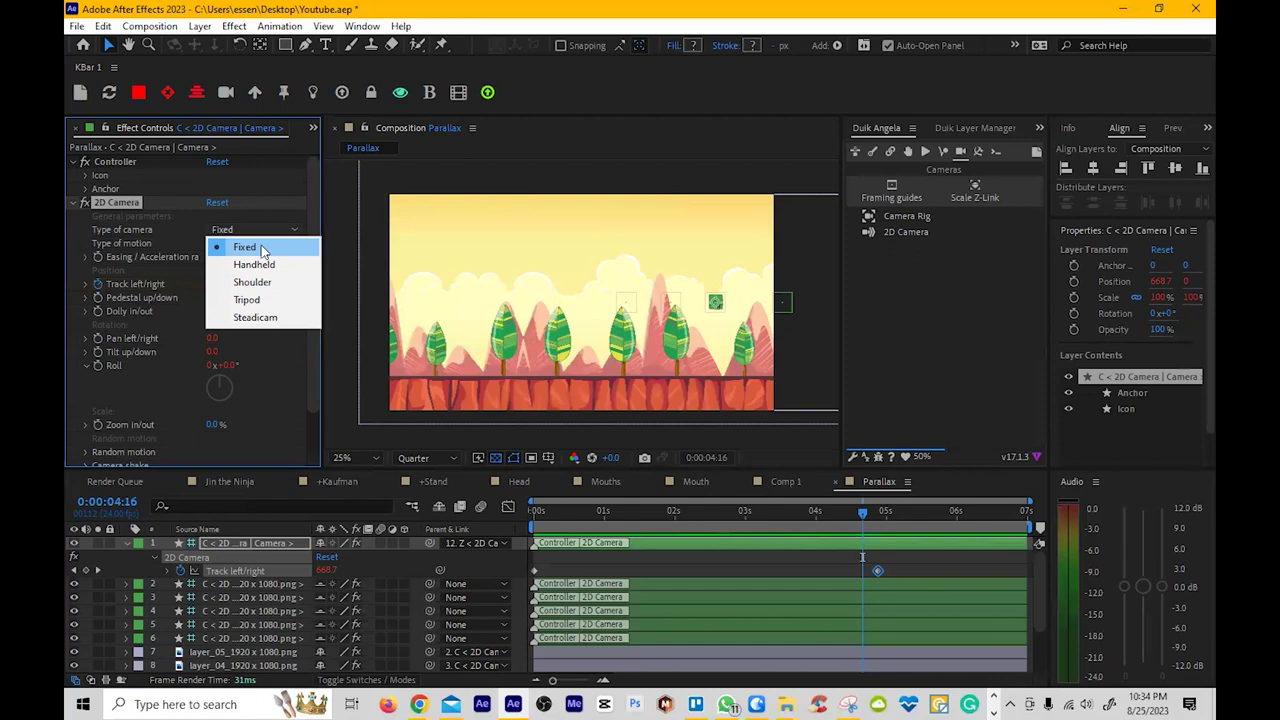
click(267, 263)
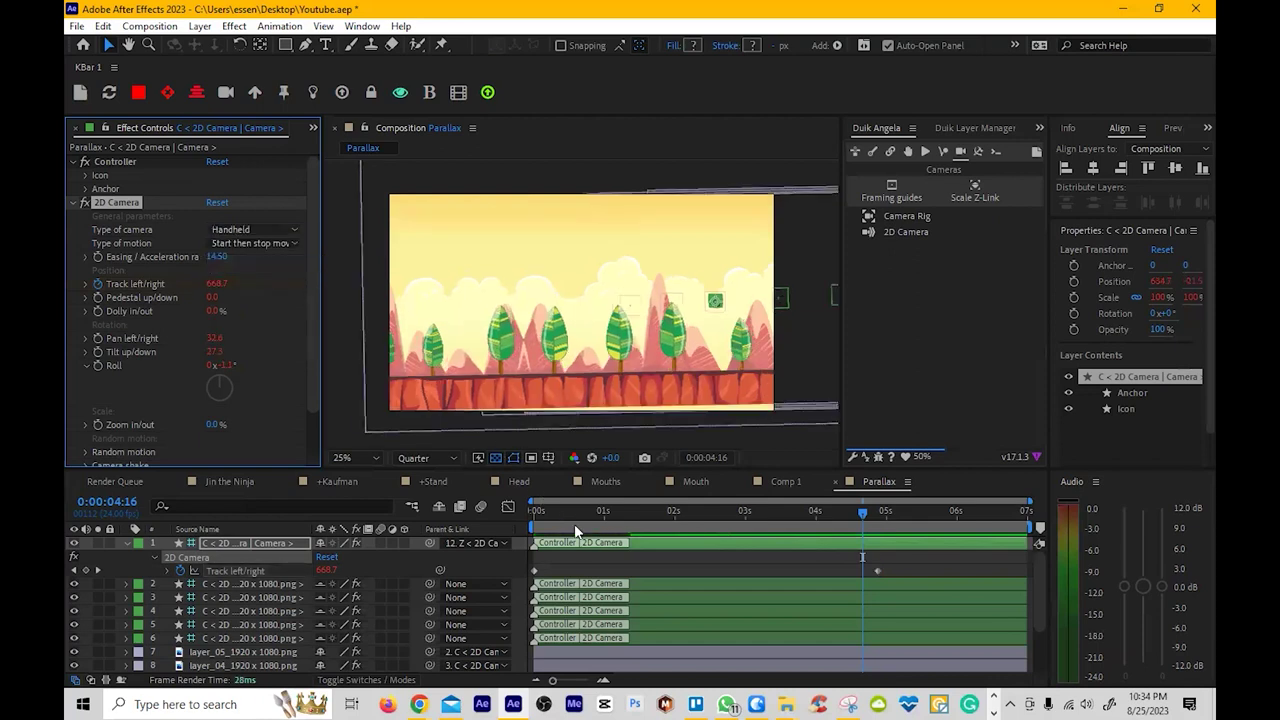
click(540, 512)
key(space)
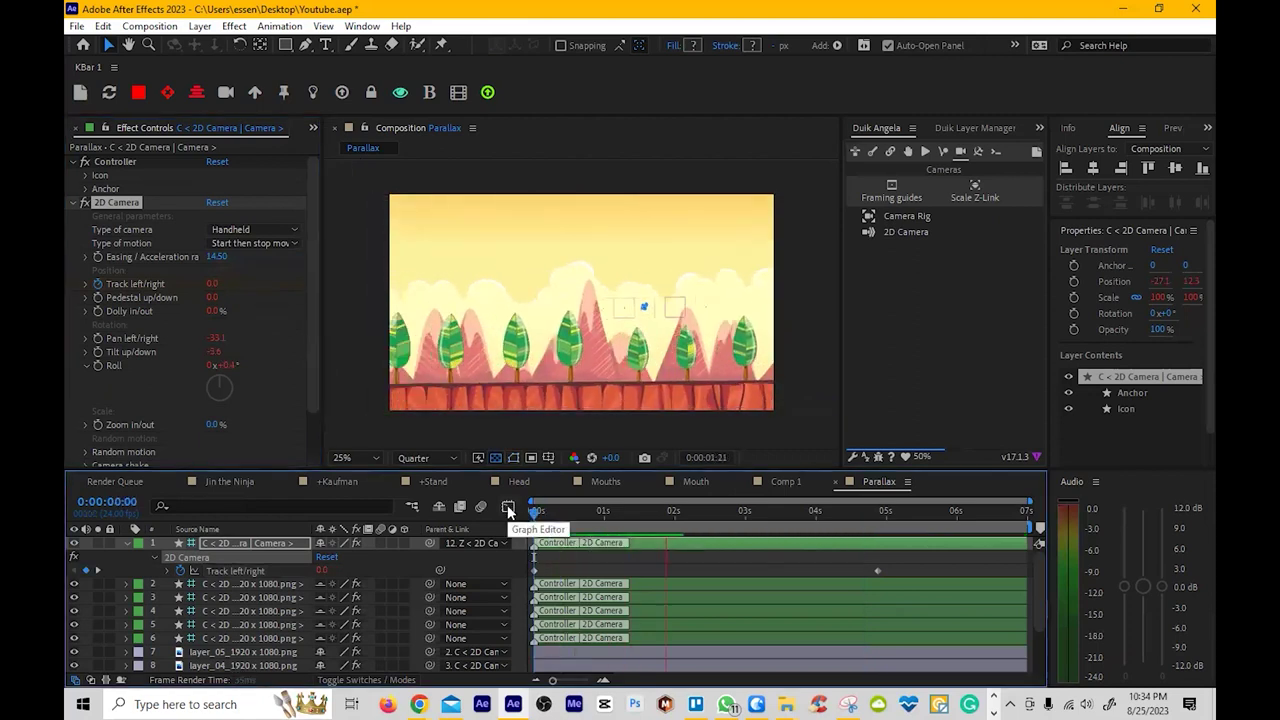
key(space)
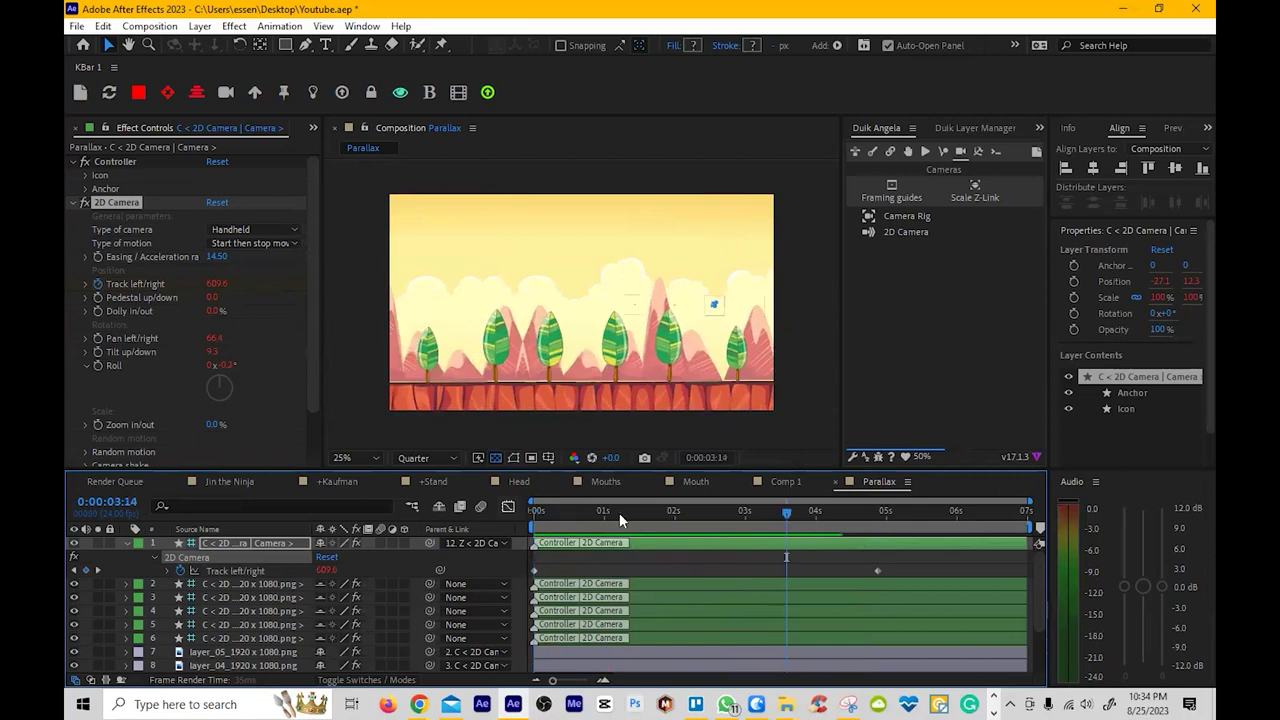
click(292, 229)
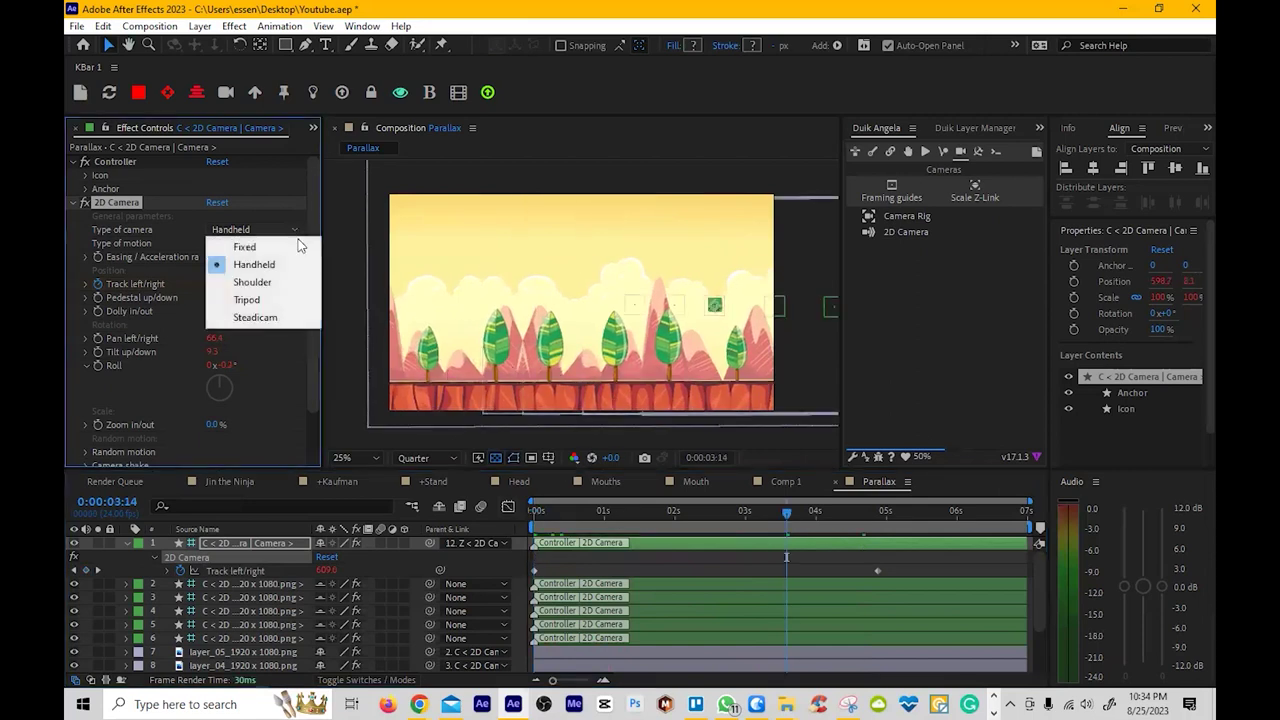
click(285, 281)
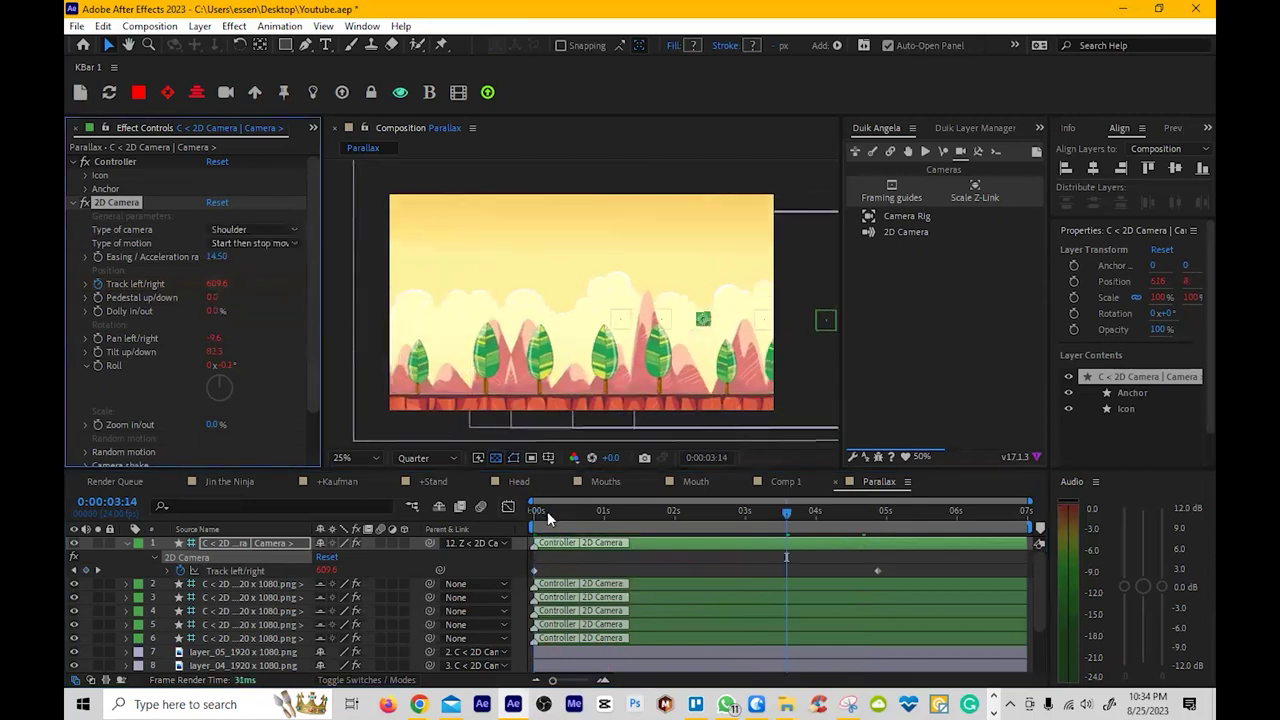
key(Home)
key(space)
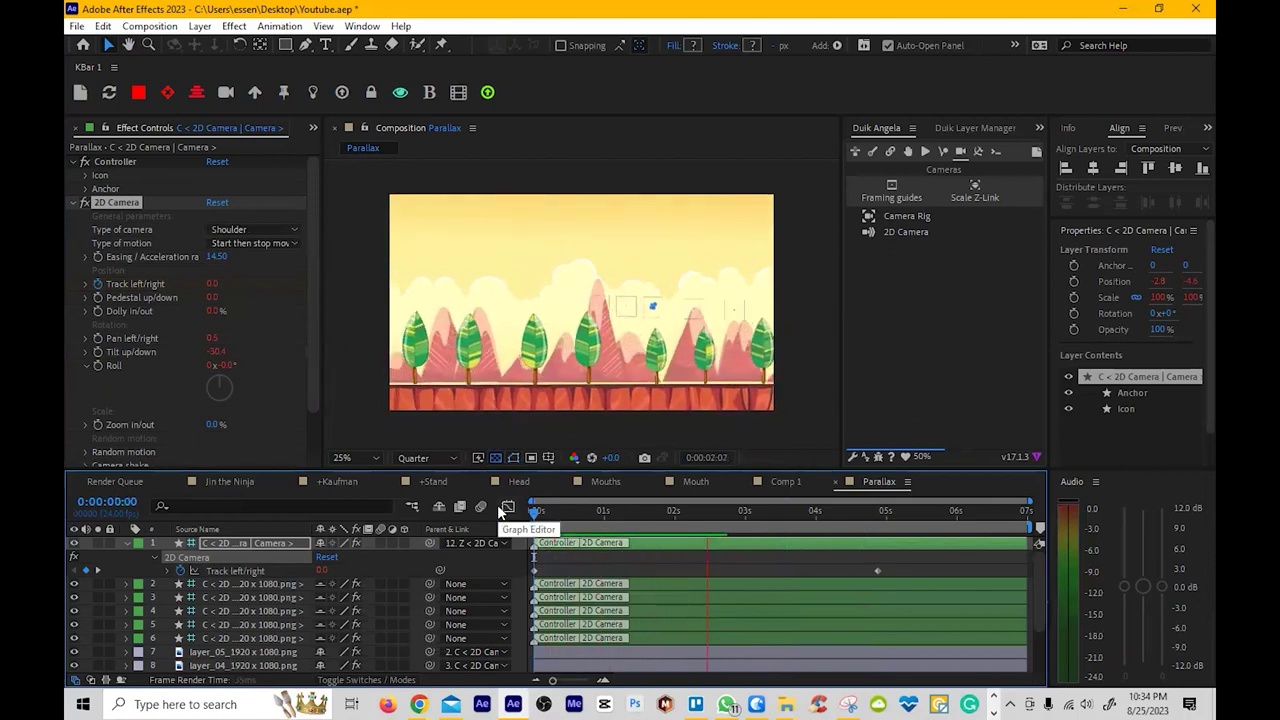
Preview the 2D Camera with Tripod, then Steadicam camera types
click(246, 229)
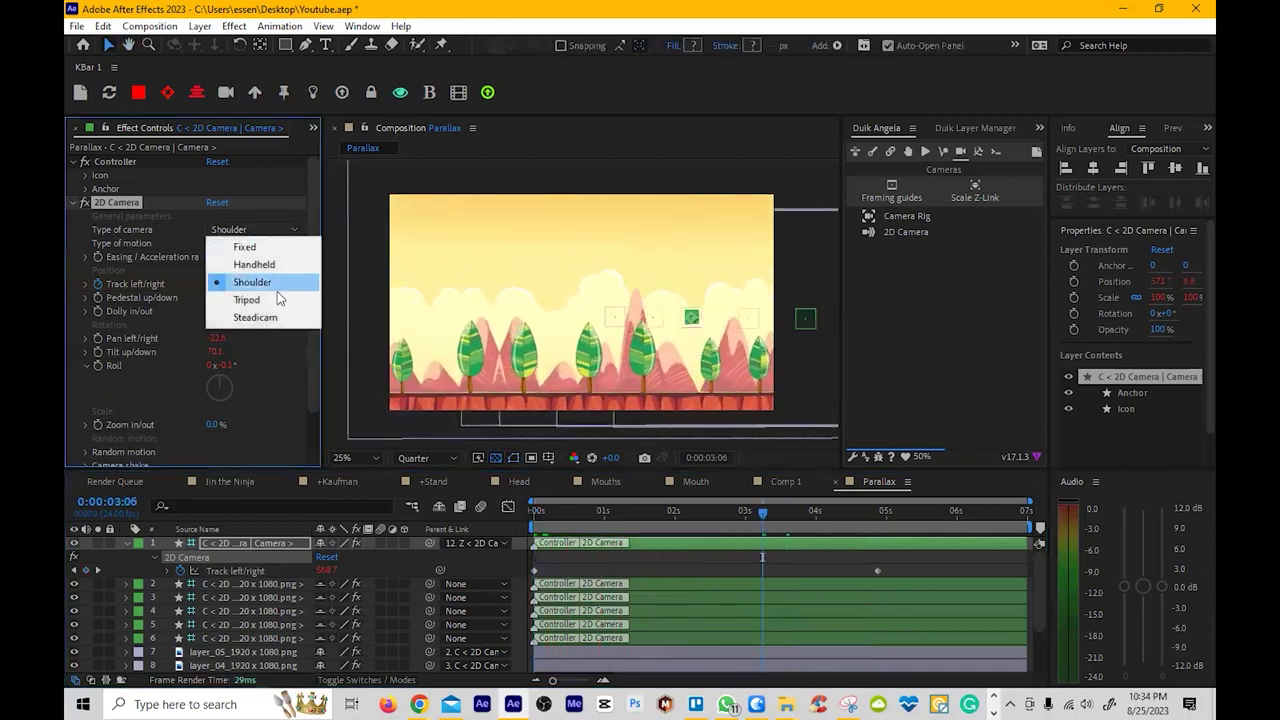
click(278, 300)
key(Home)
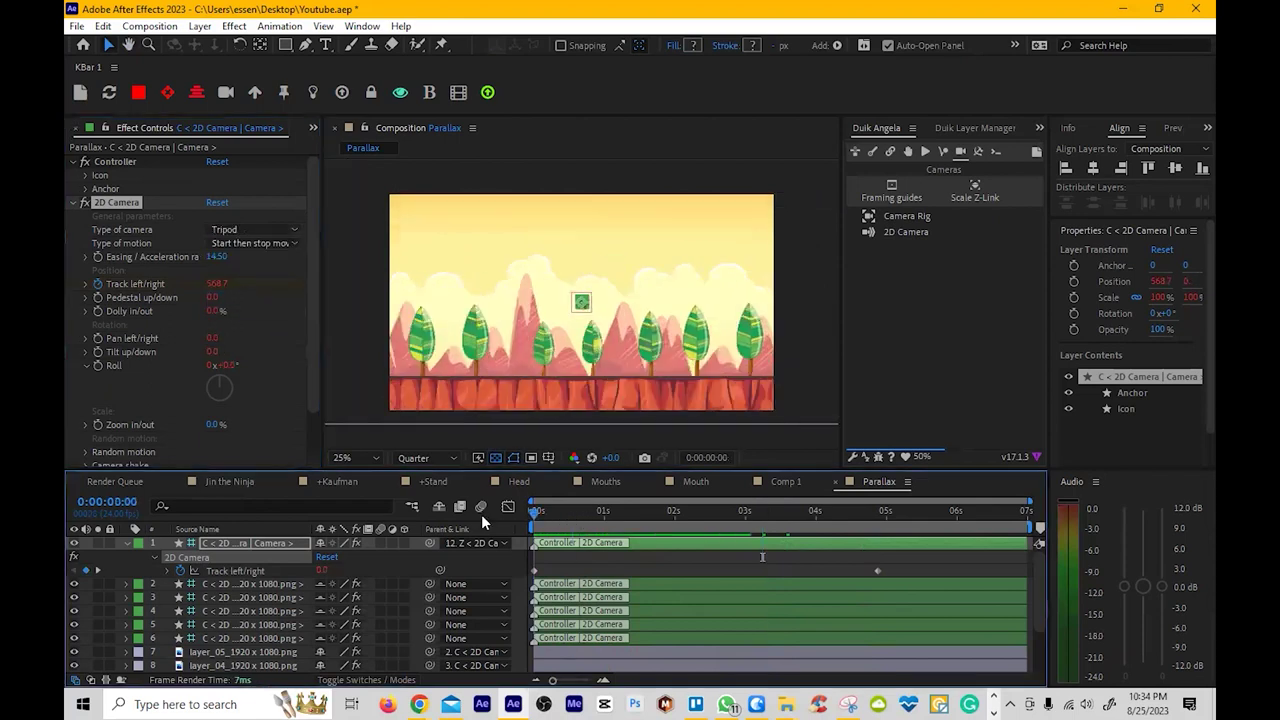
key(space)
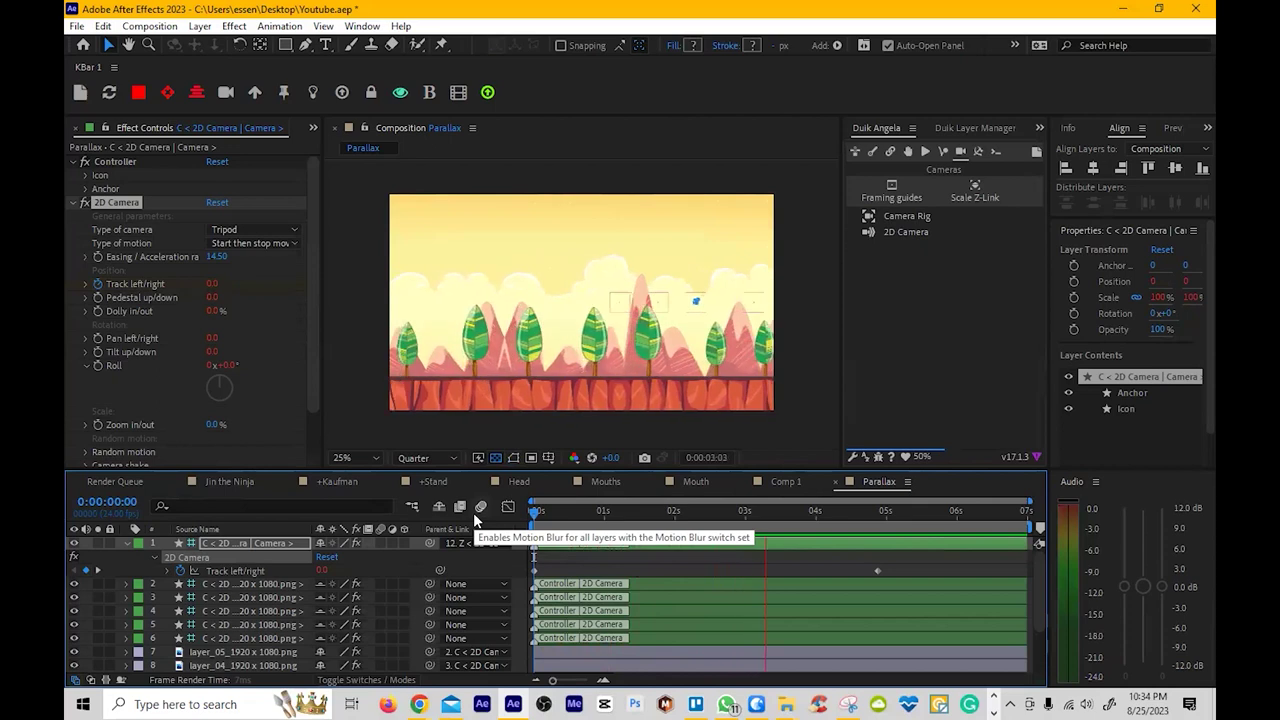
click(252, 229)
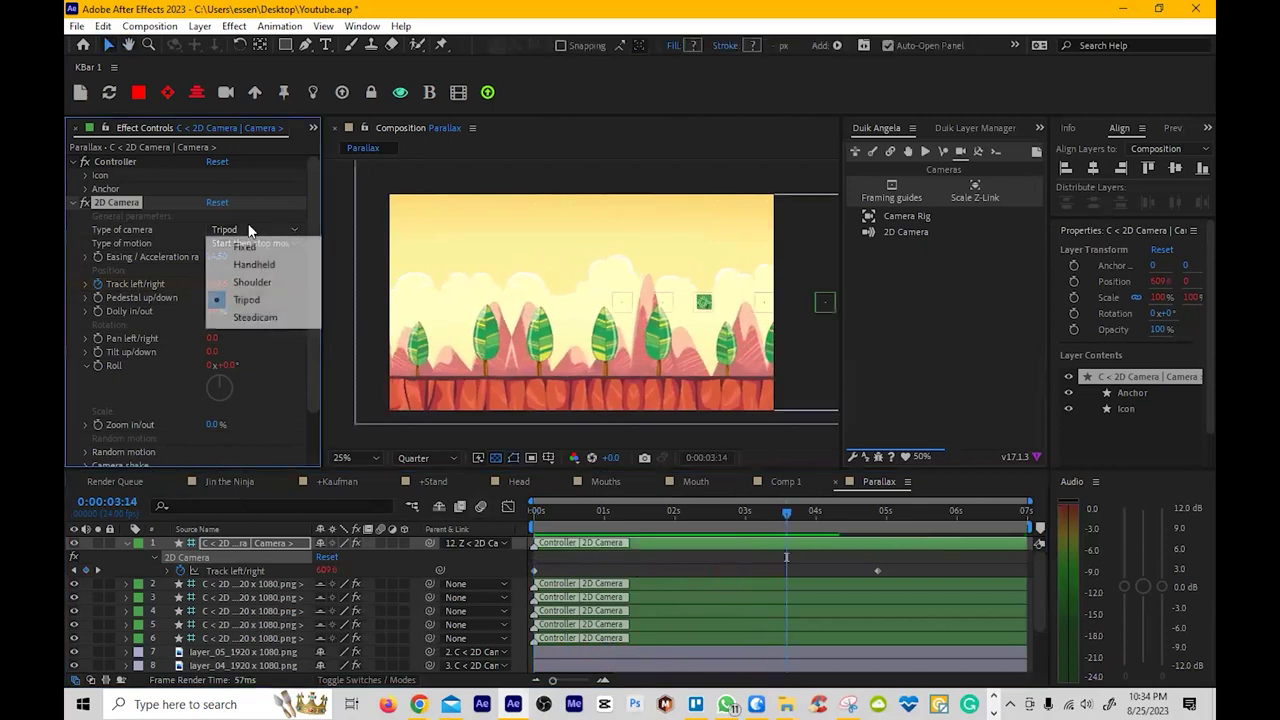
click(293, 318)
key(Home)
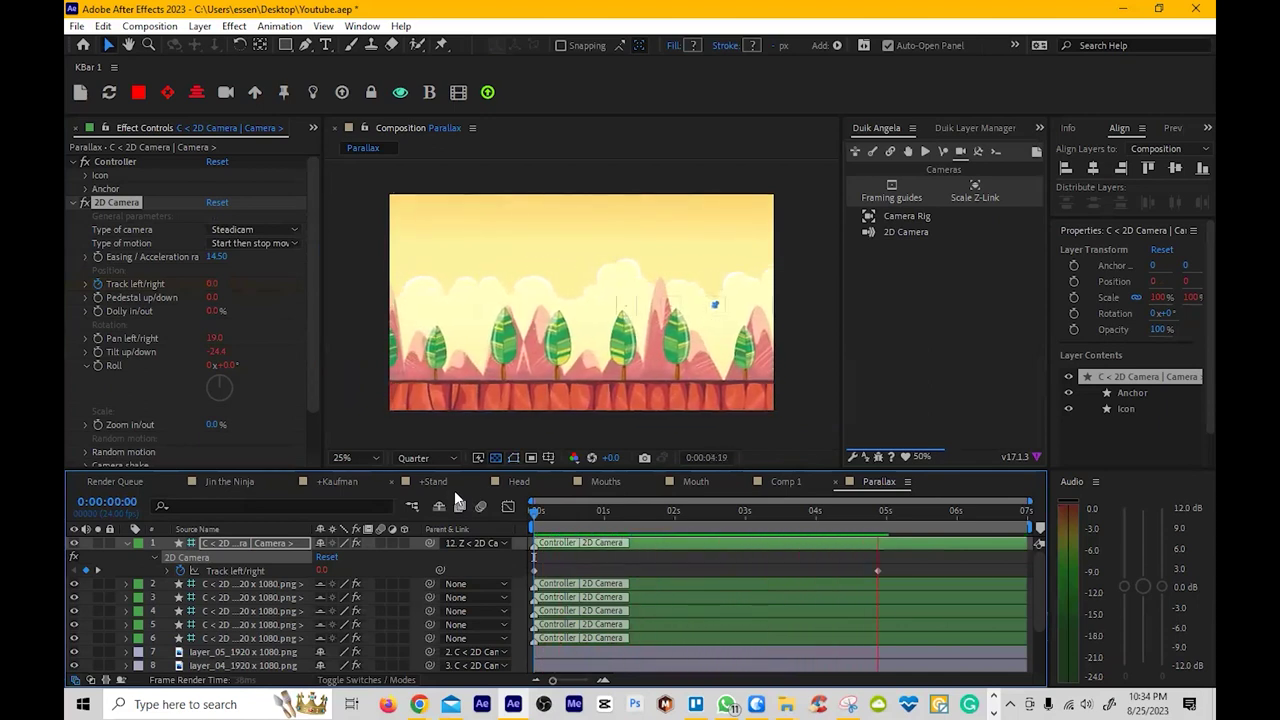
key(space)
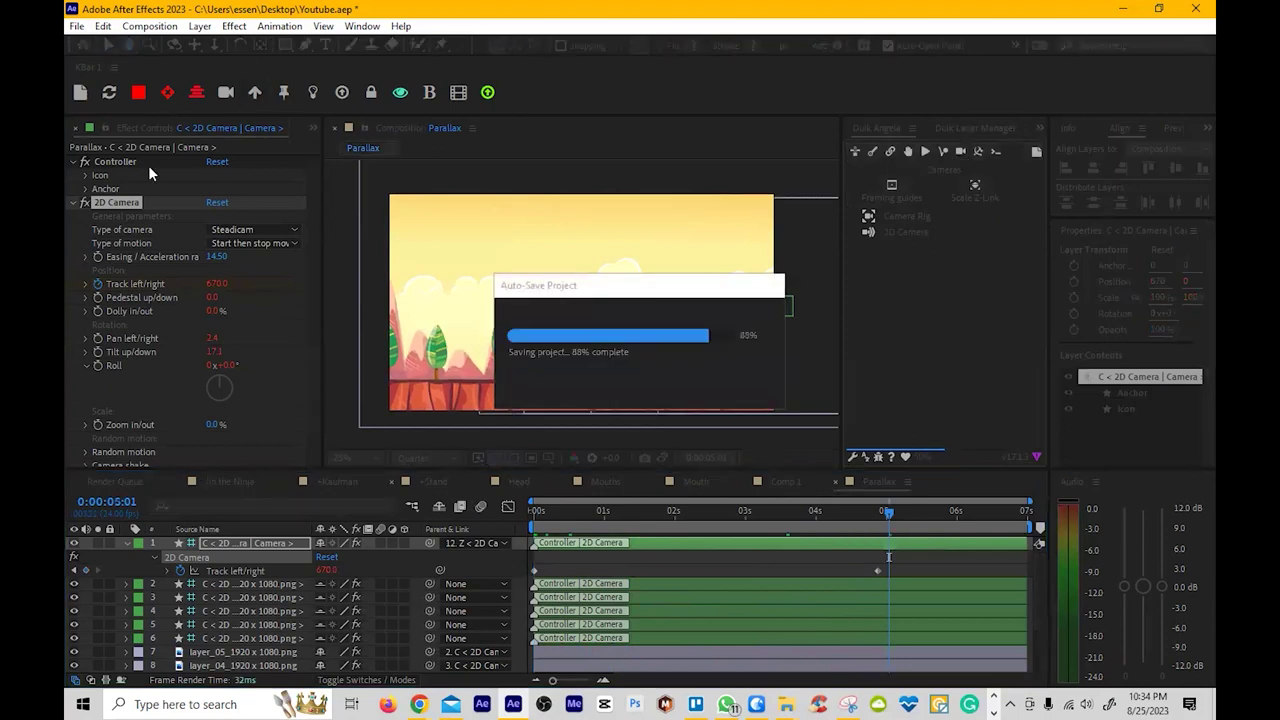
Set the 2D Camera type back to Fixed
click(291, 230)
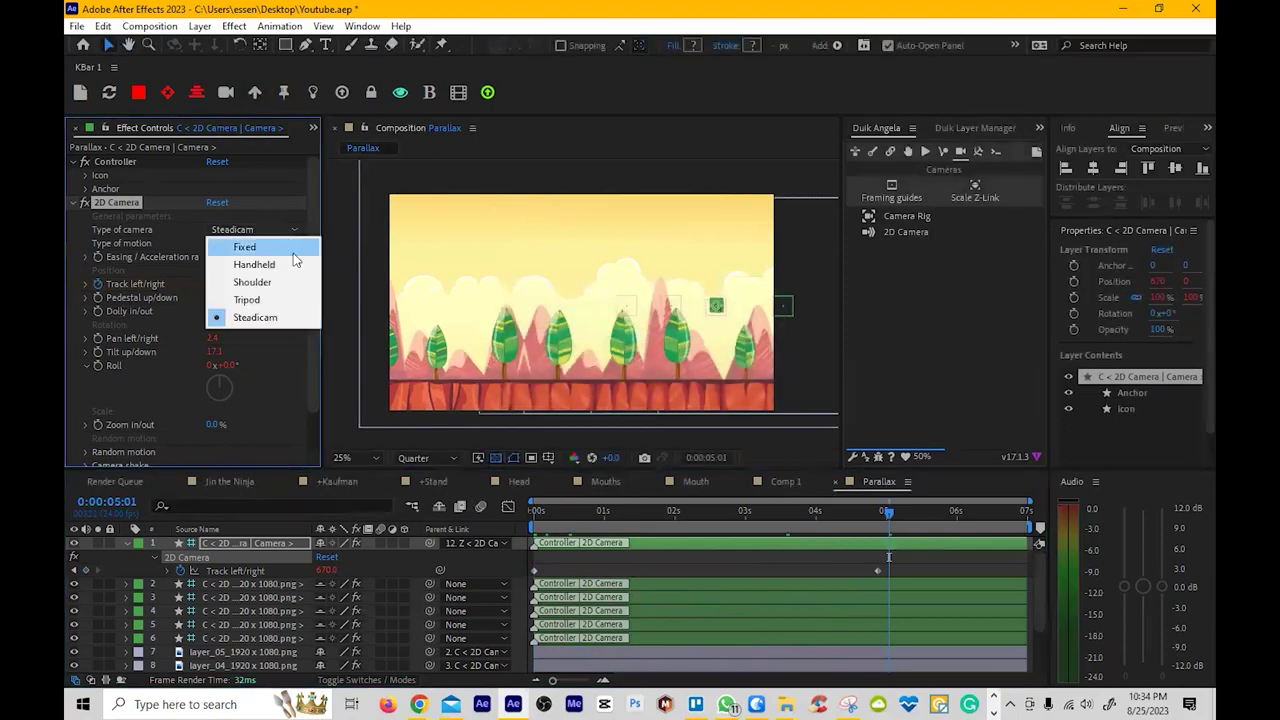
click(292, 250)
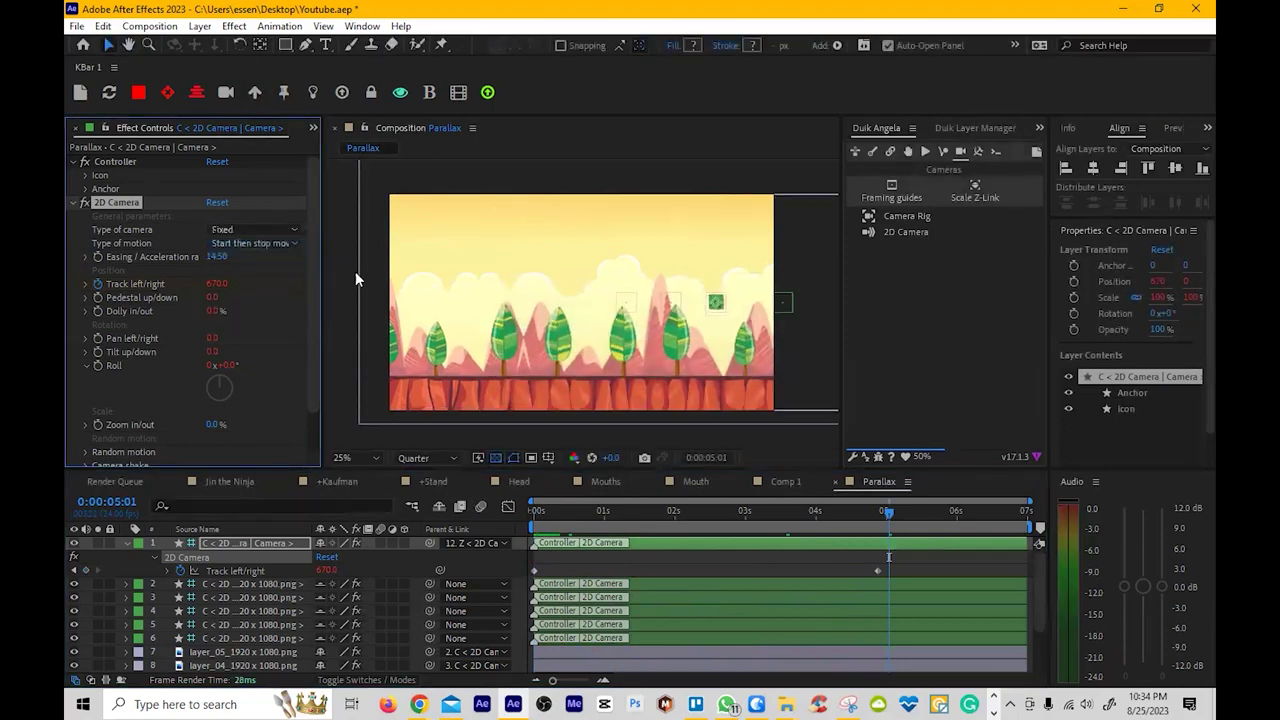
click(259, 242)
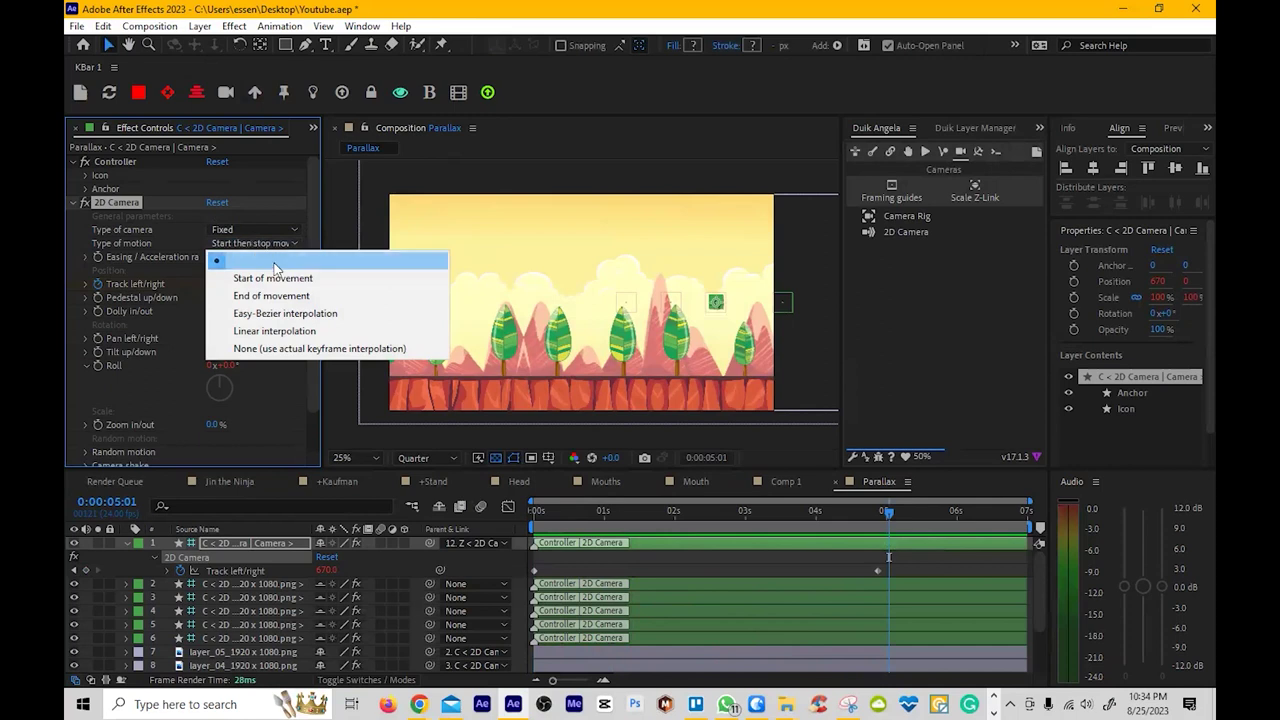
Set Type of motion to Start of movement and preview it
click(320, 278)
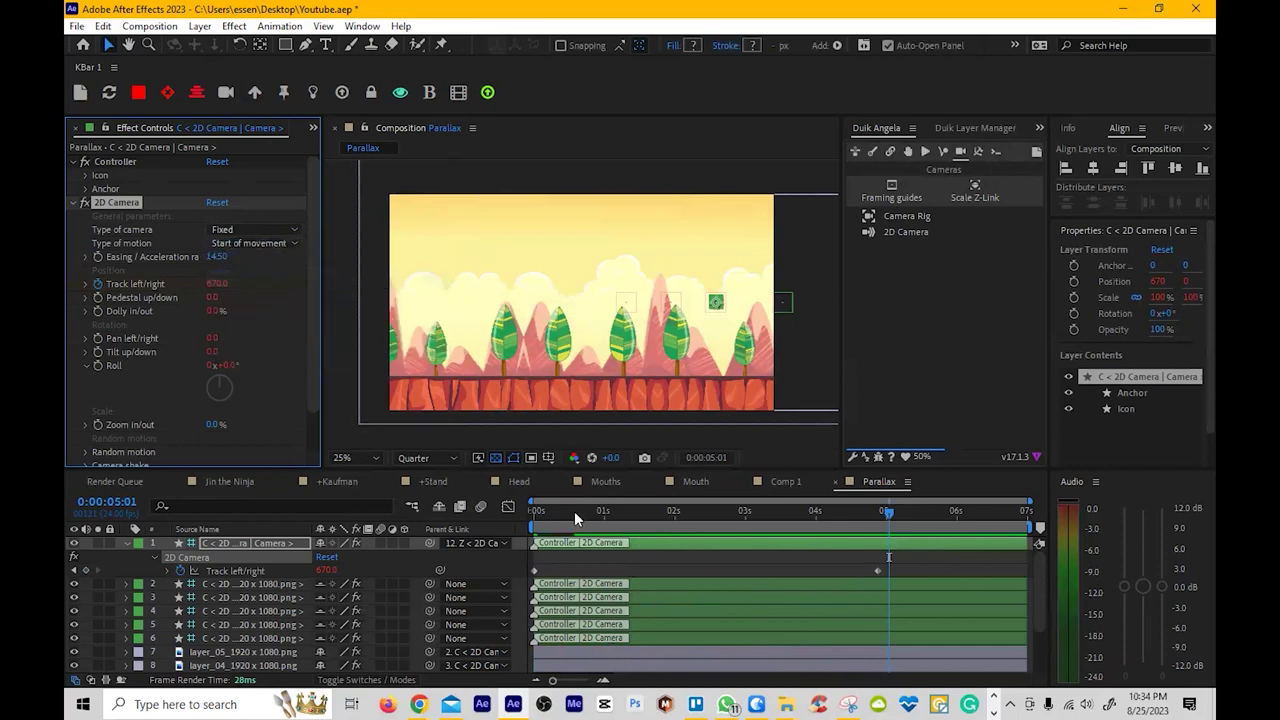
click(533, 518)
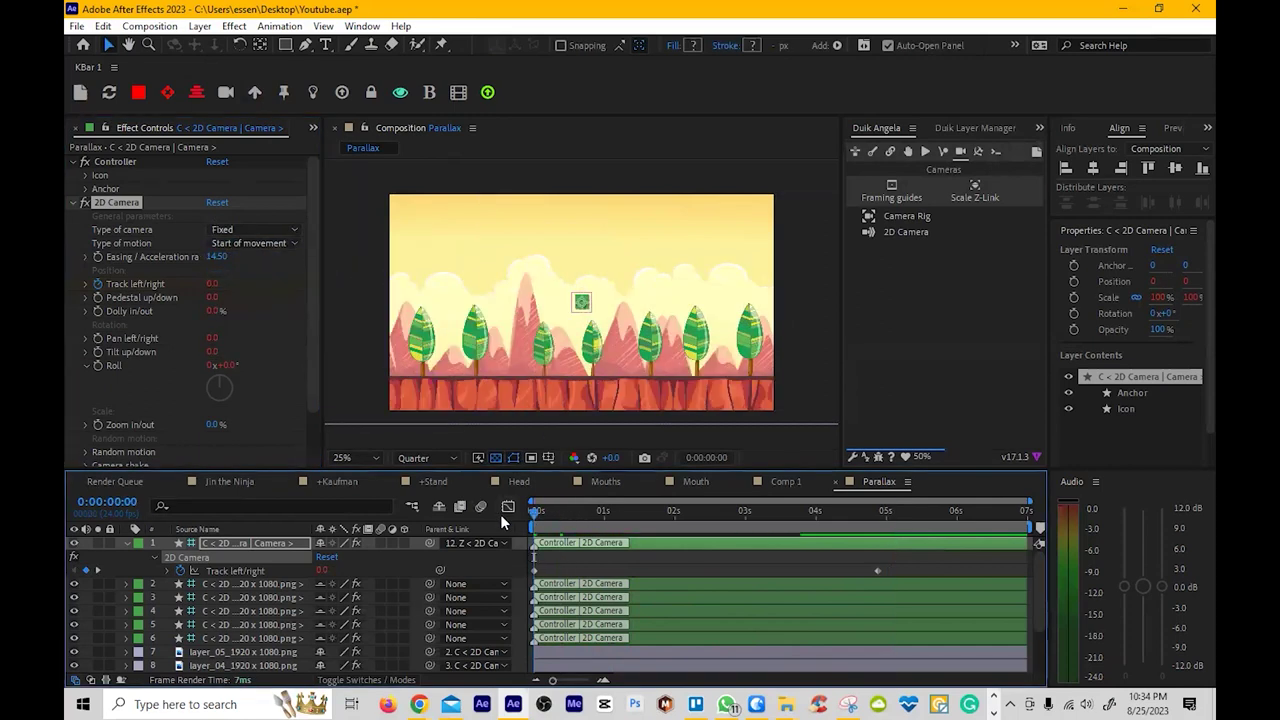
key(space)
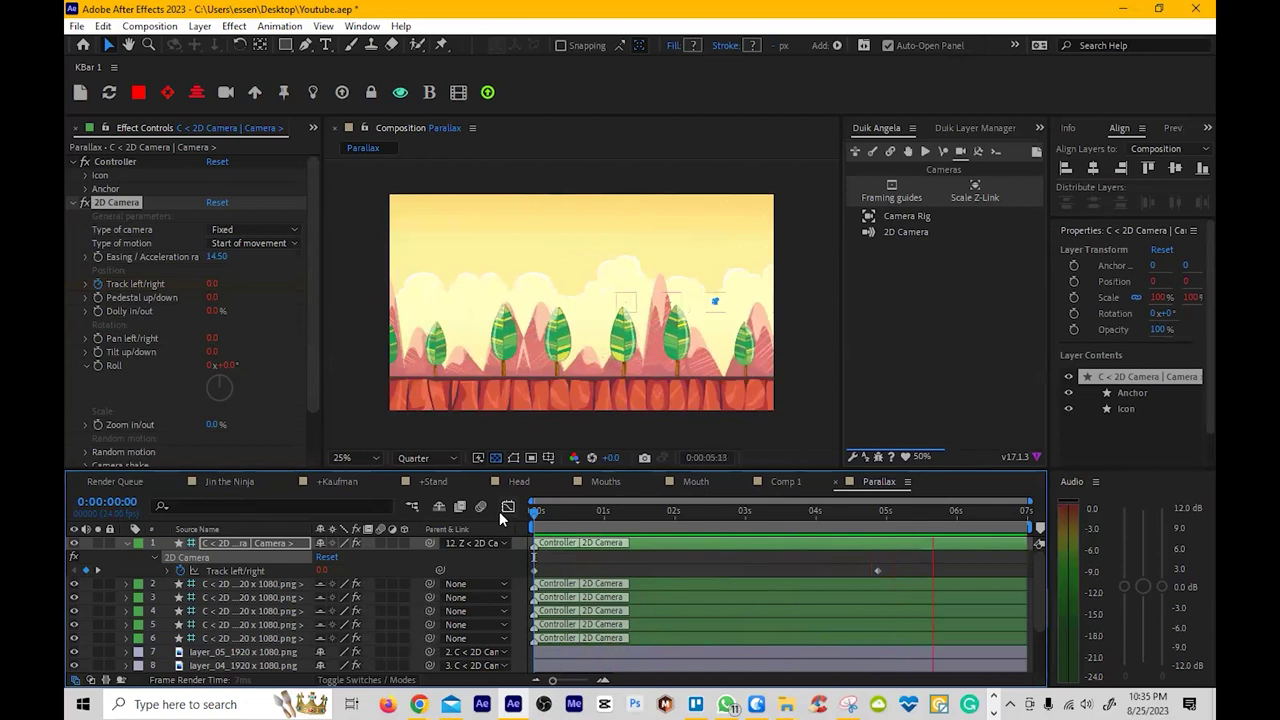
key(space)
Switch Type of motion to End of movement, preview, and open Composition Settings
click(234, 246)
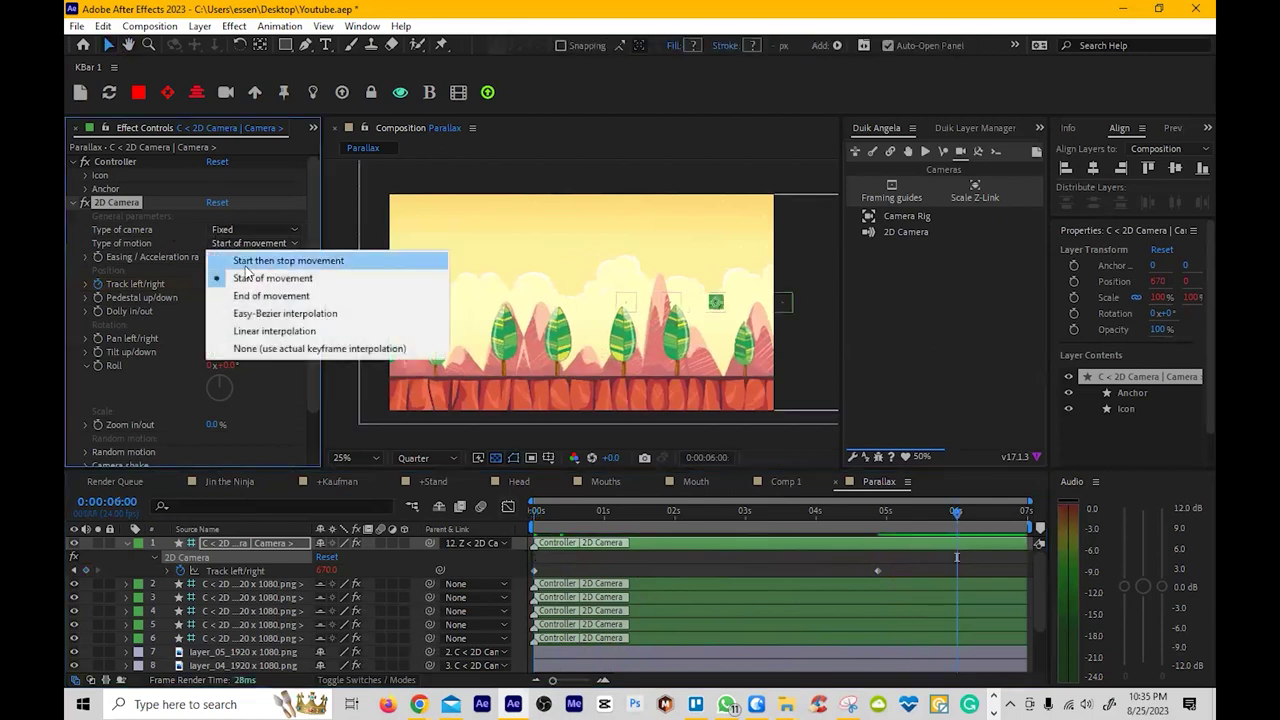
click(270, 295)
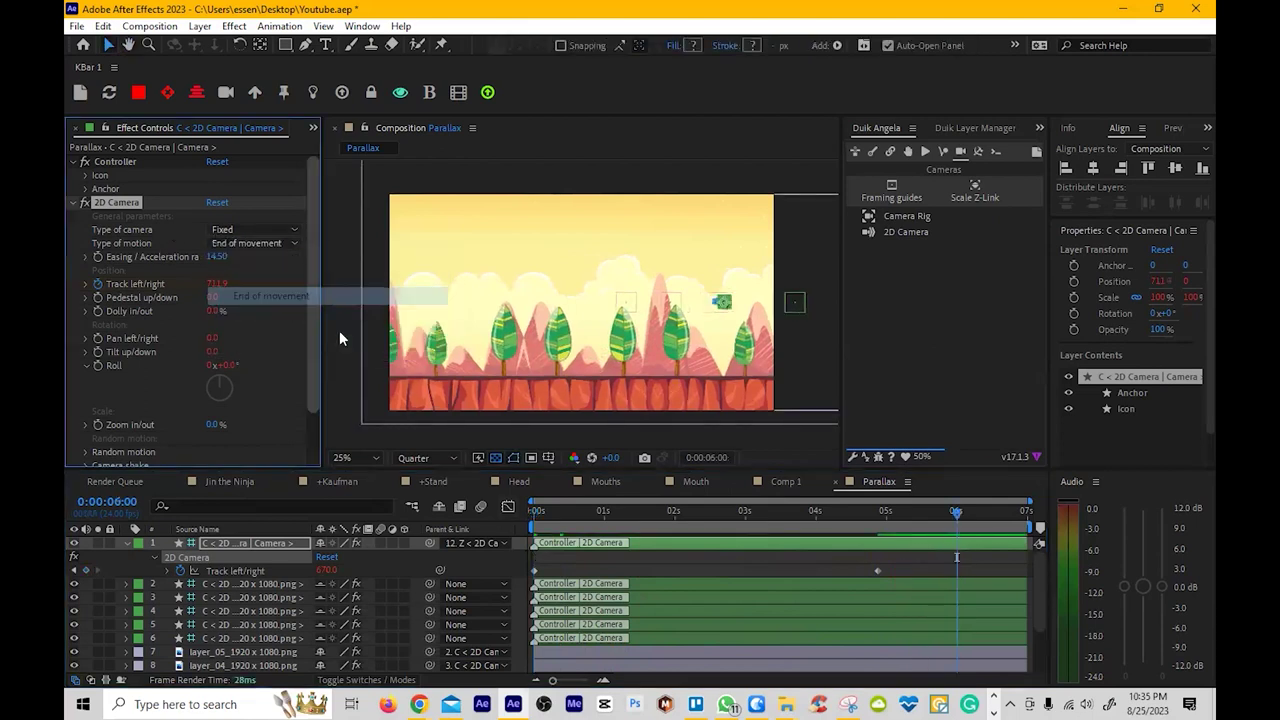
click(538, 510)
key(space)
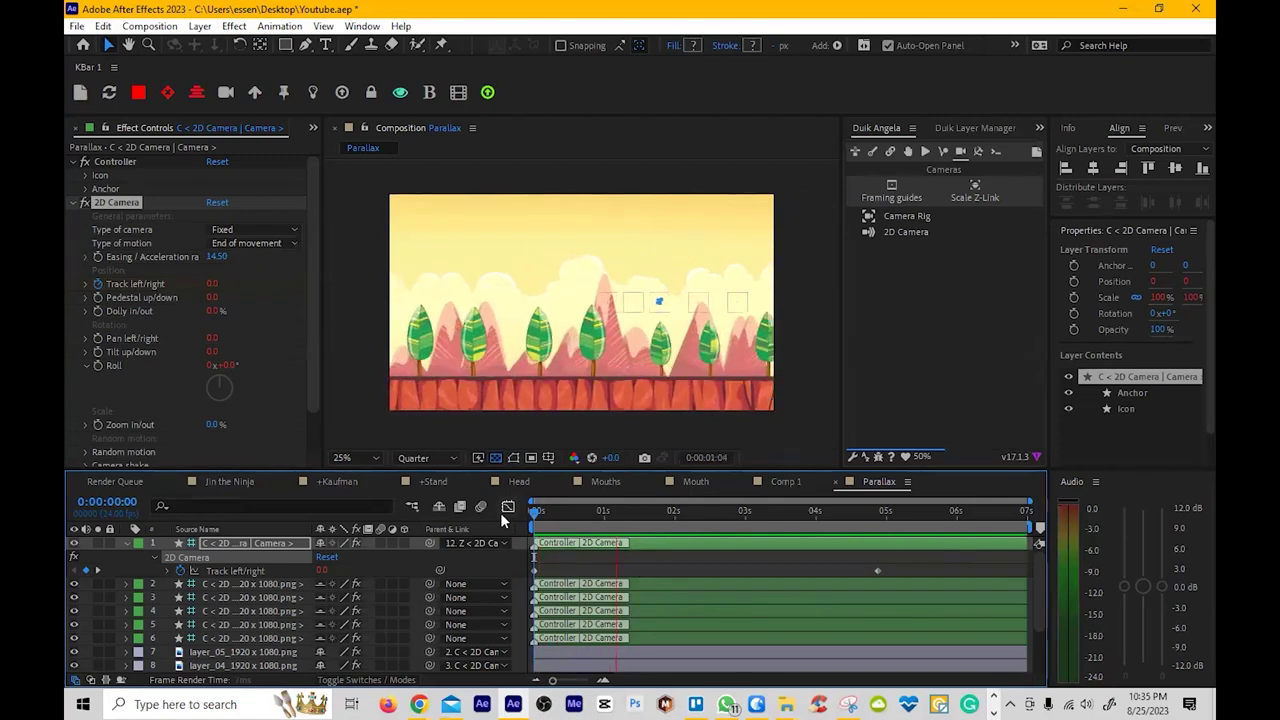
key(space)
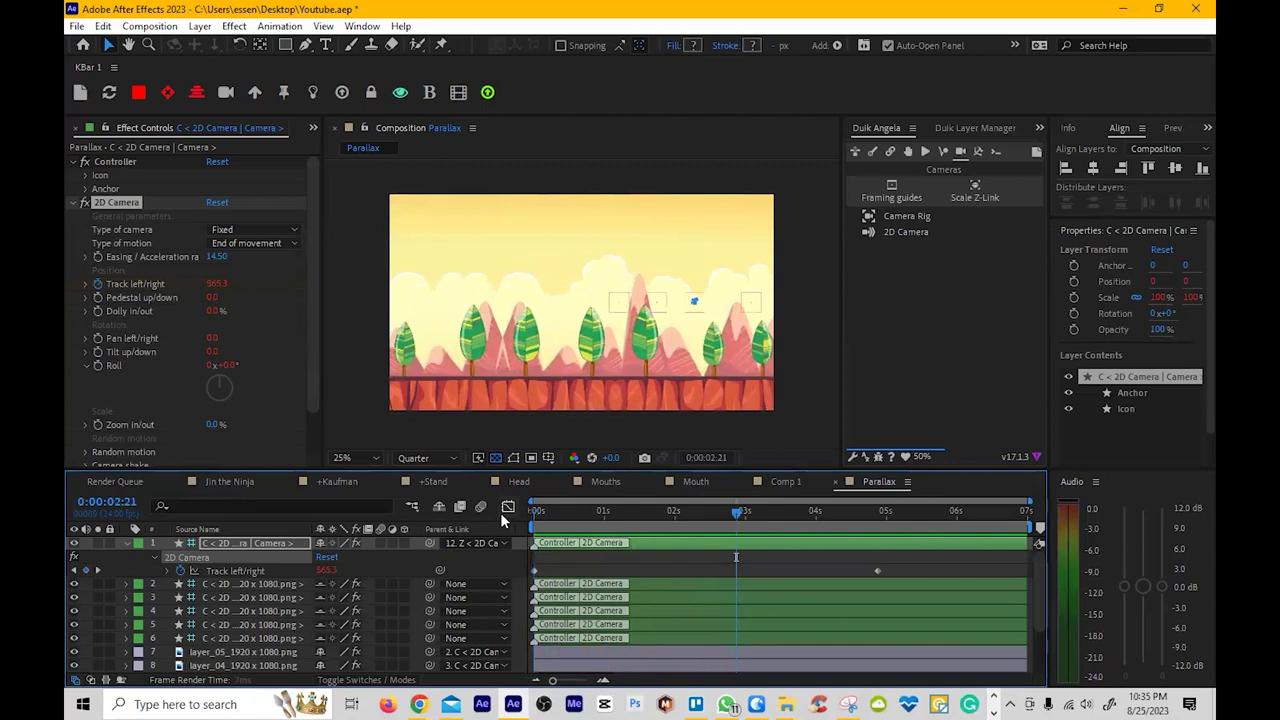
key(ctrl+k)
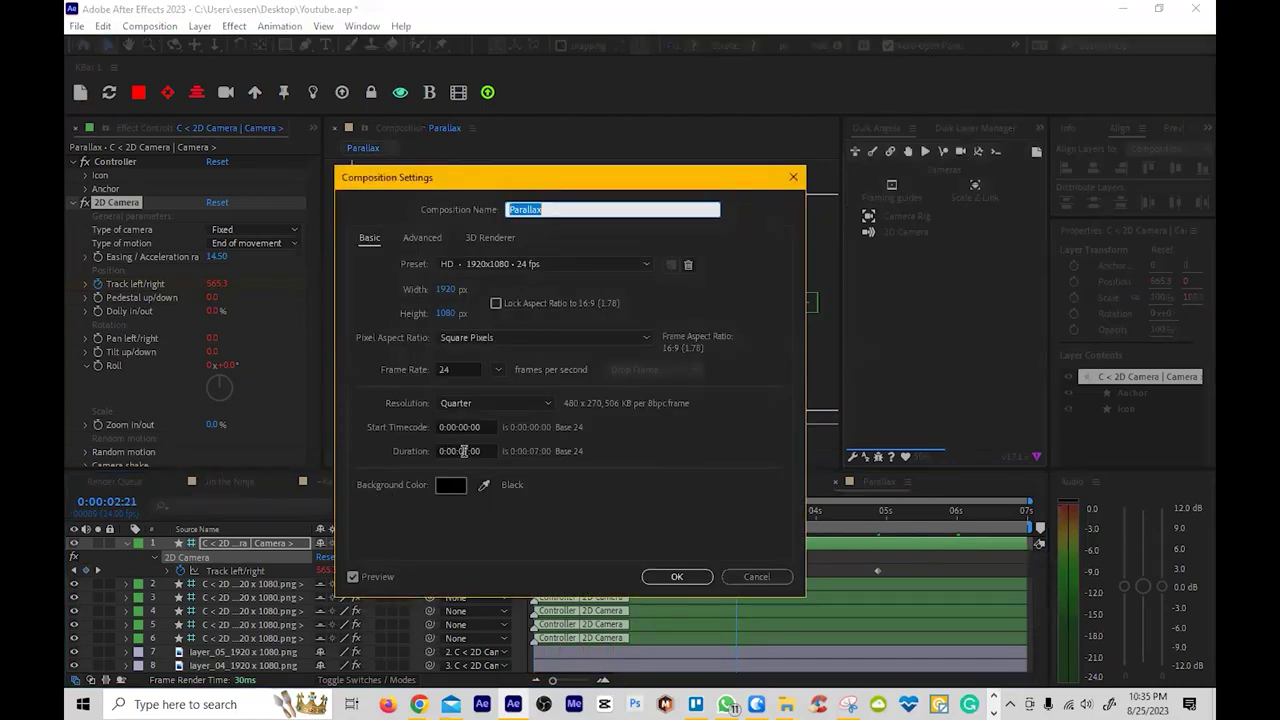
Lengthen the Parallax composition to 30 seconds and preview it
double_click(464, 451)
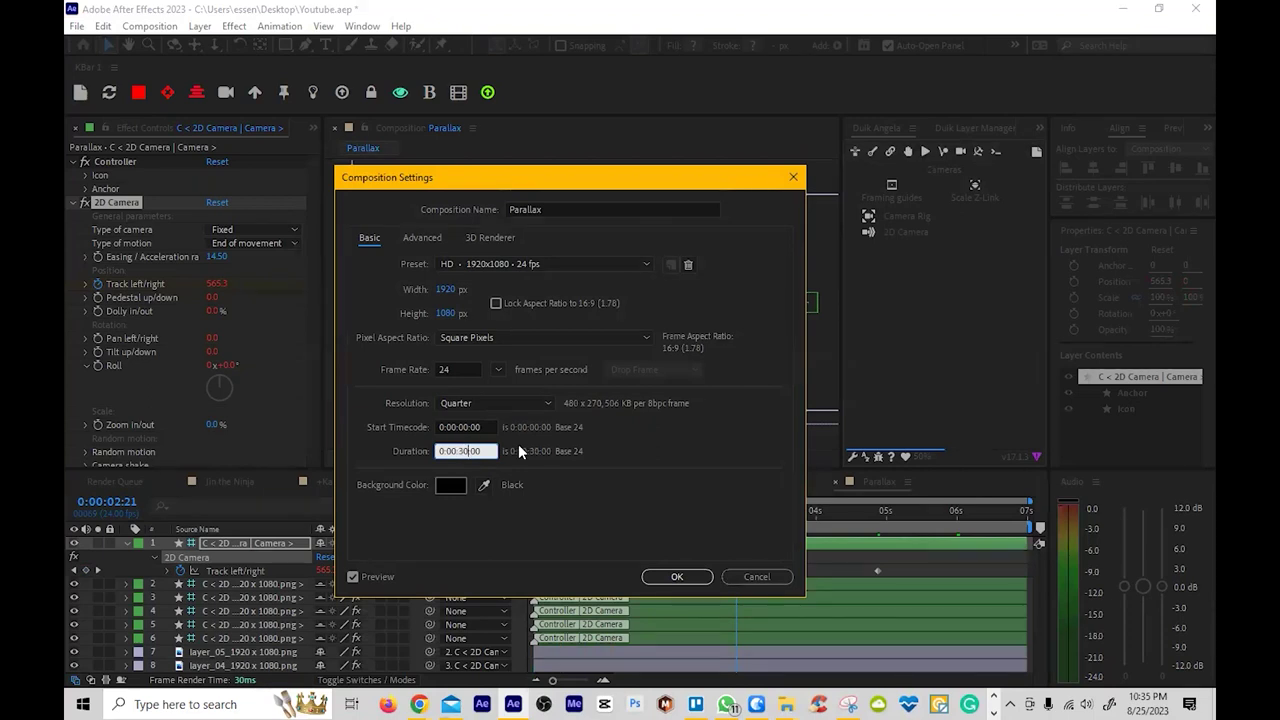
click(675, 578)
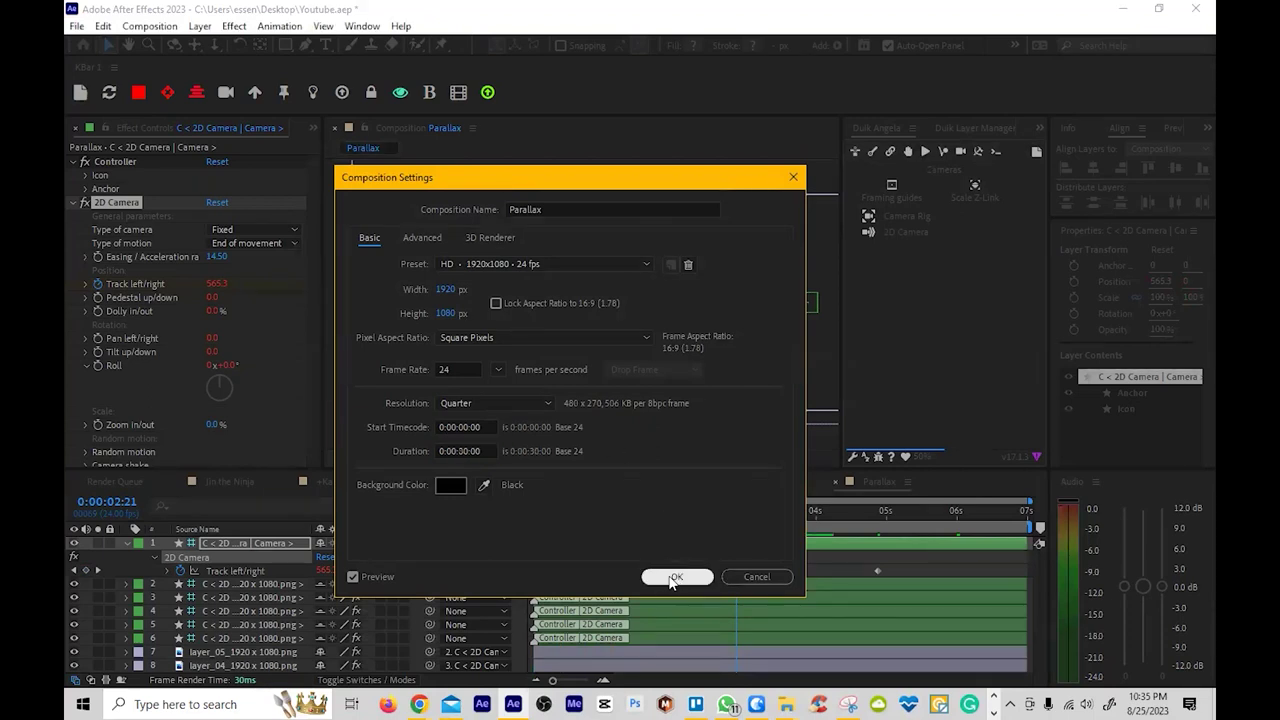
click(539, 512)
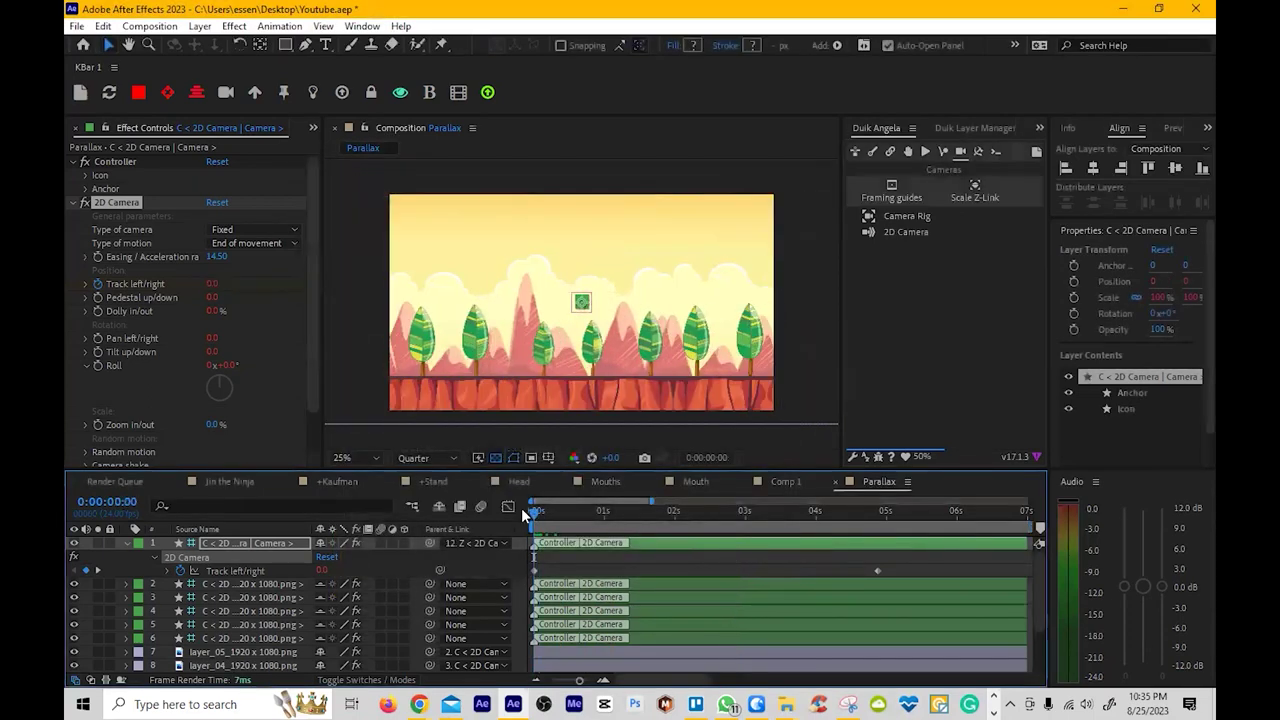
key(space)
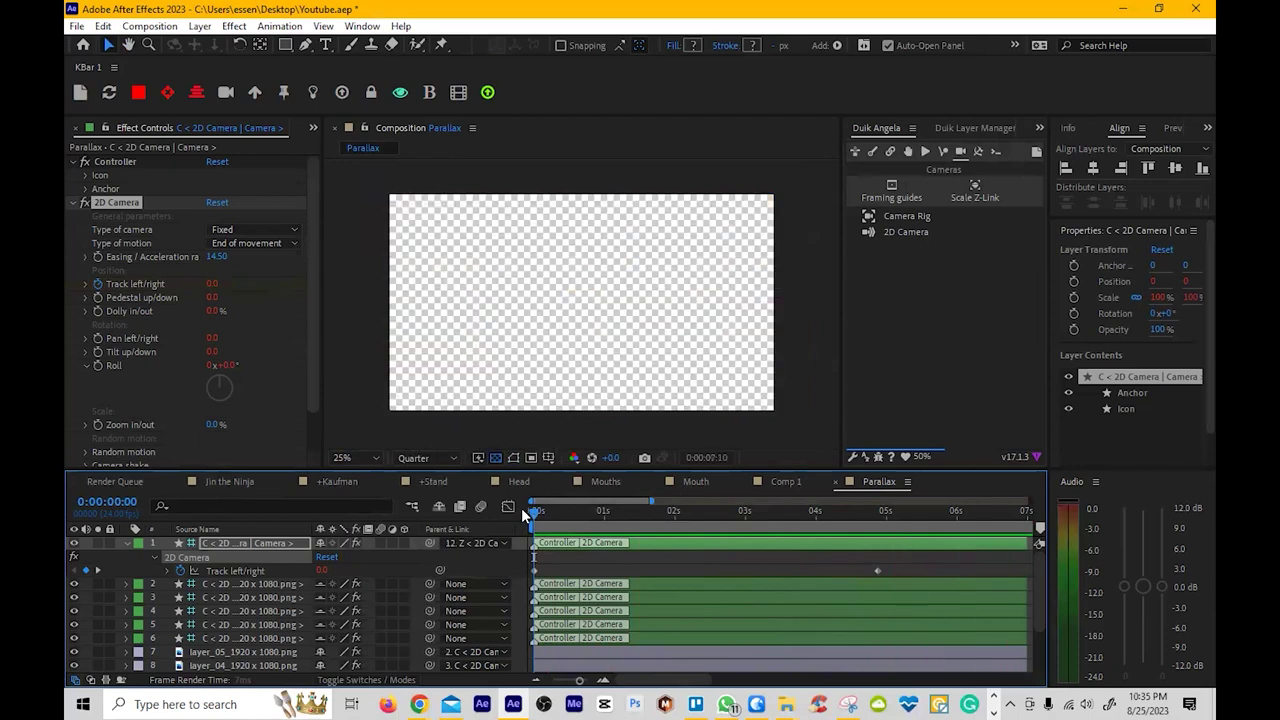
key(space)
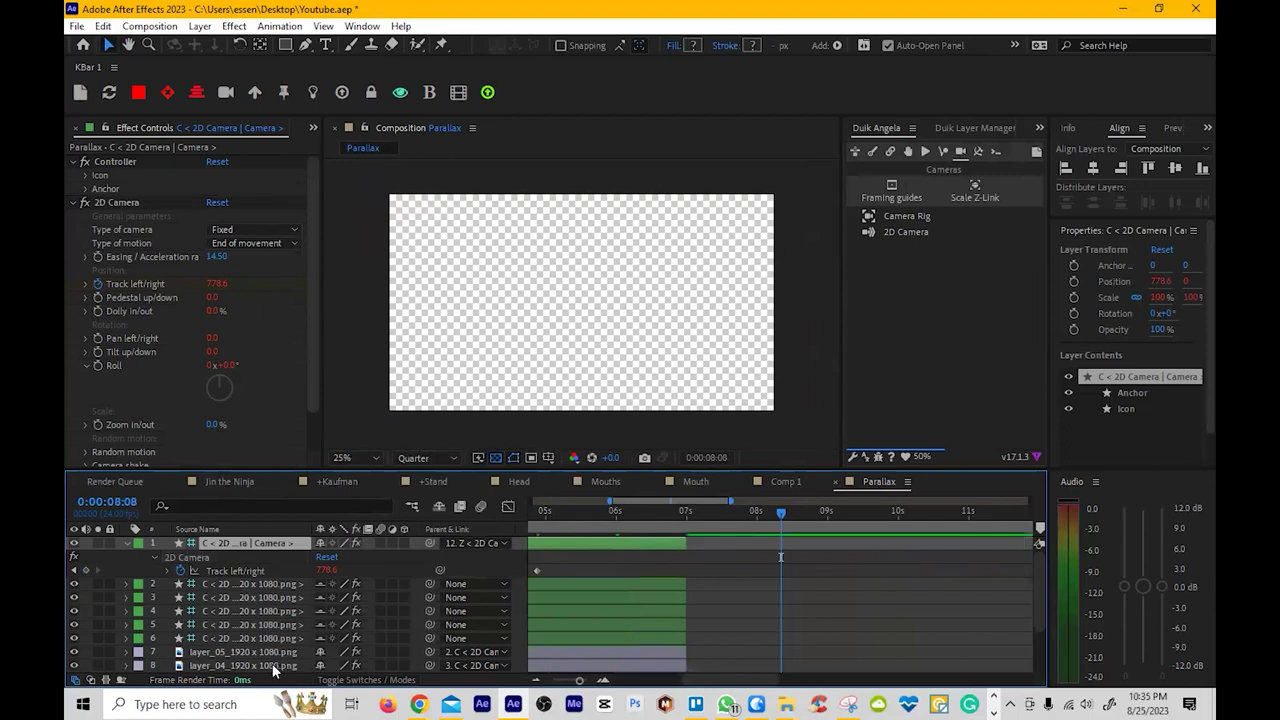
Extend layers 1–11 to about 13 seconds and preview the parallax scene
scroll(240, 614, down, 2)
shift+click(244, 636)
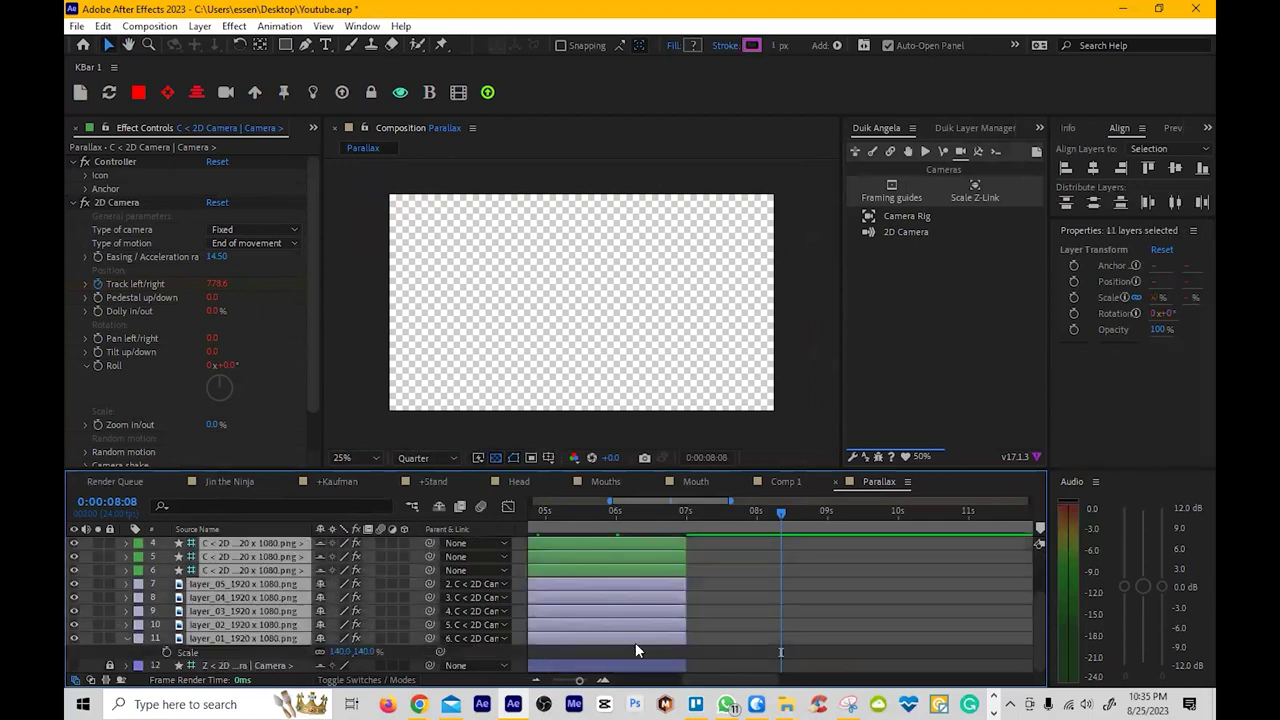
drag(678, 642, 1114, 629)
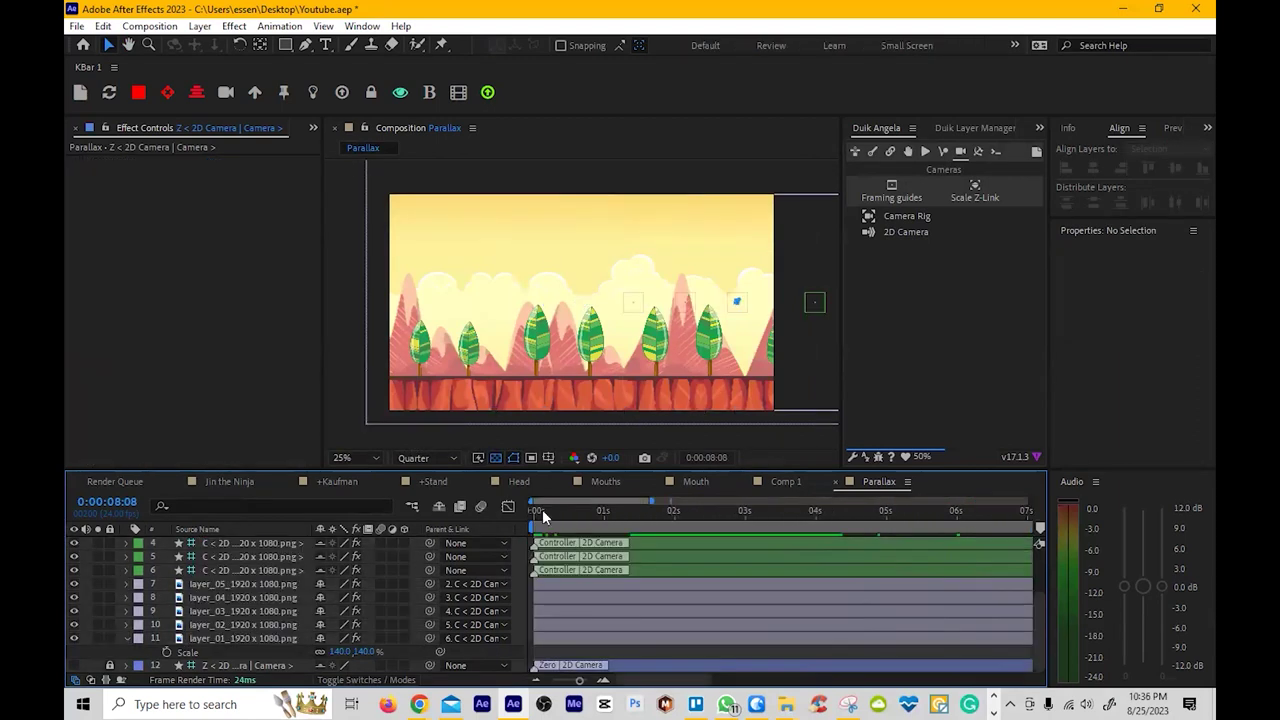
click(543, 516)
scroll(543, 531, up, 2)
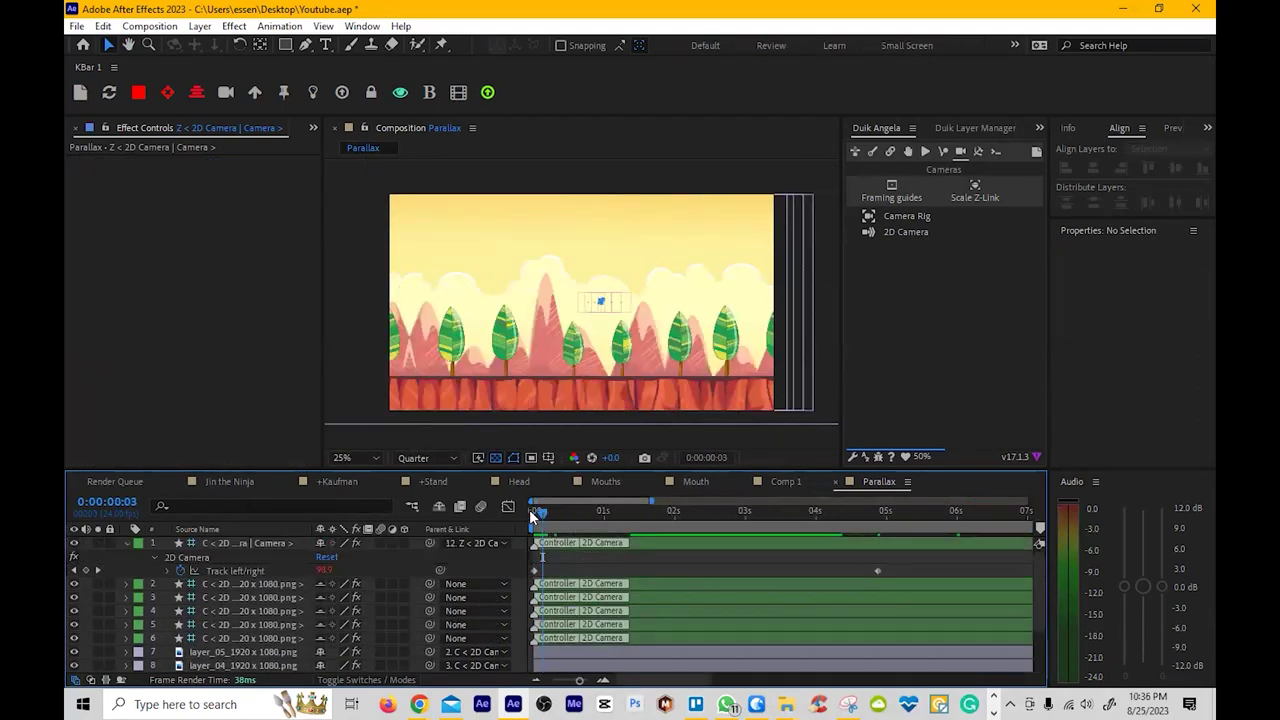
key(space)
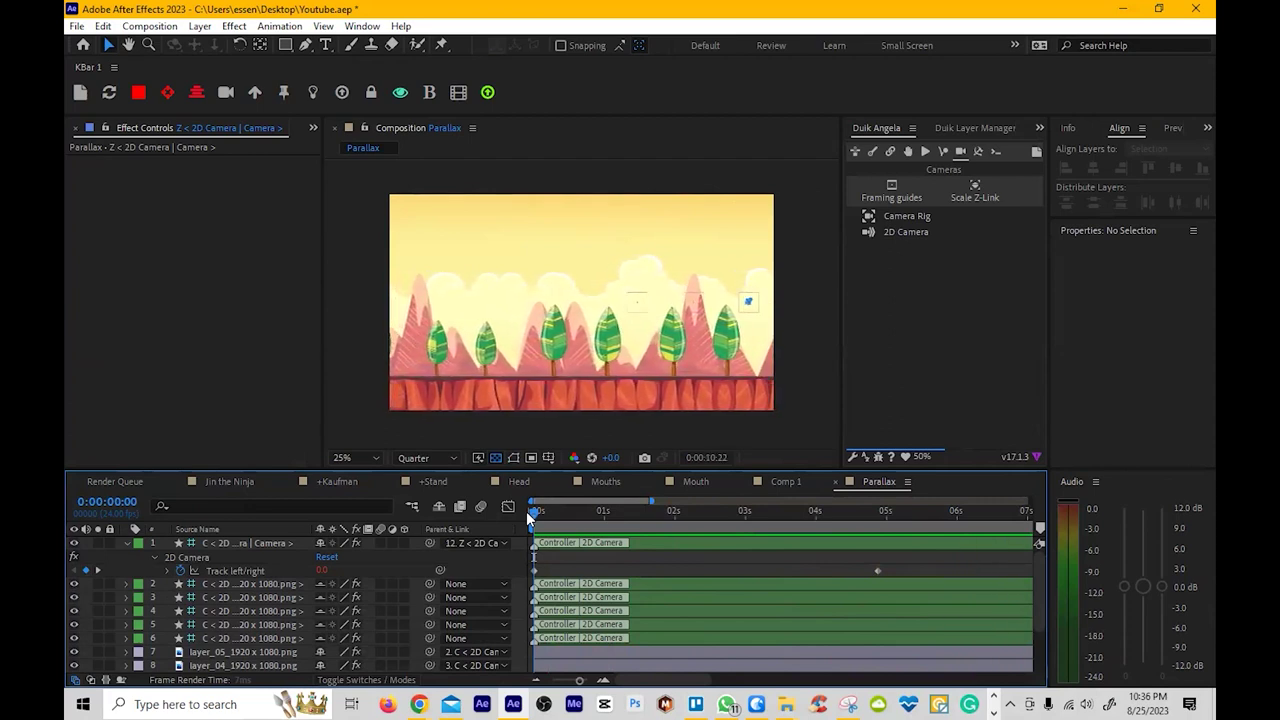
key(space)
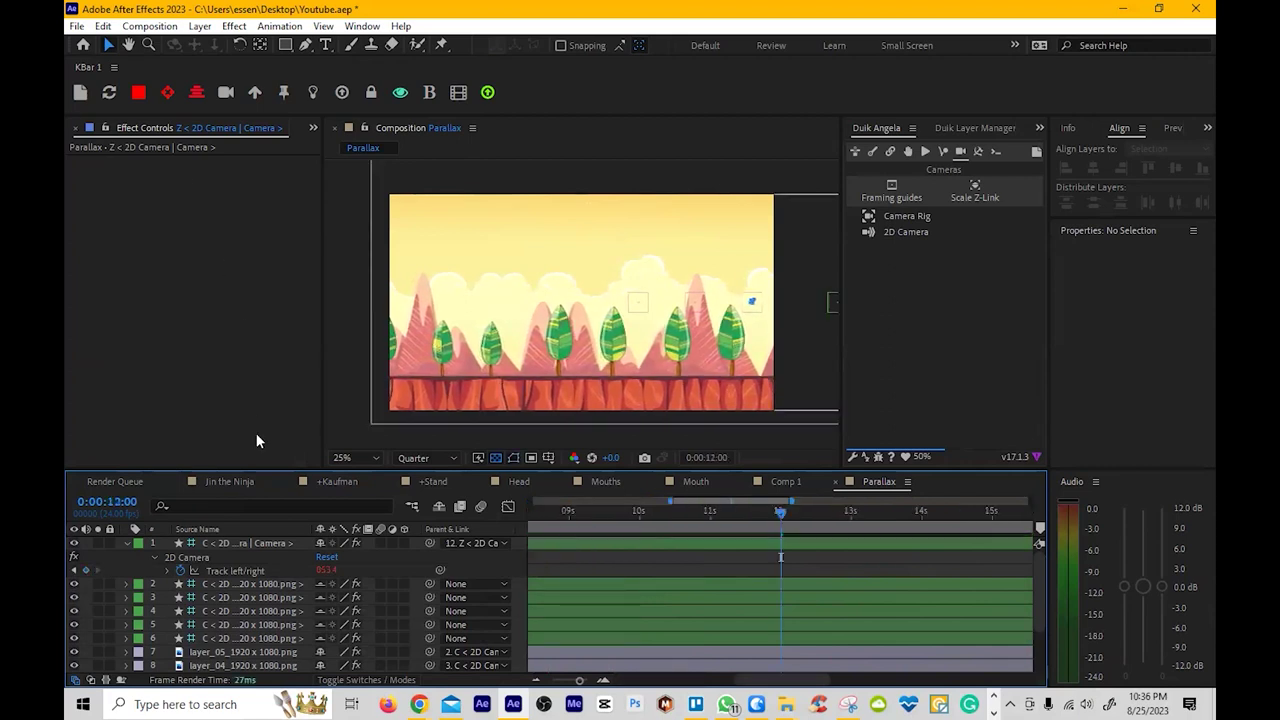
Select the 2D Camera controller layer and adjust it in the timeline
click(241, 543)
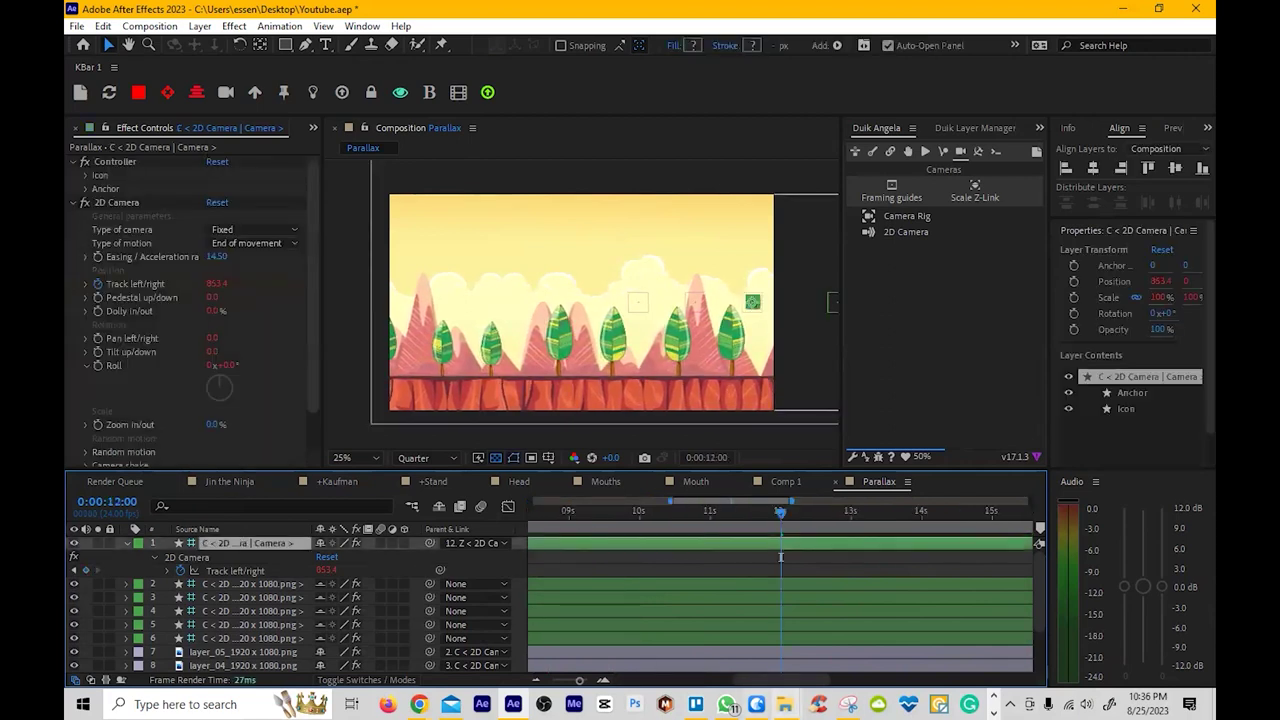
click(836, 682)
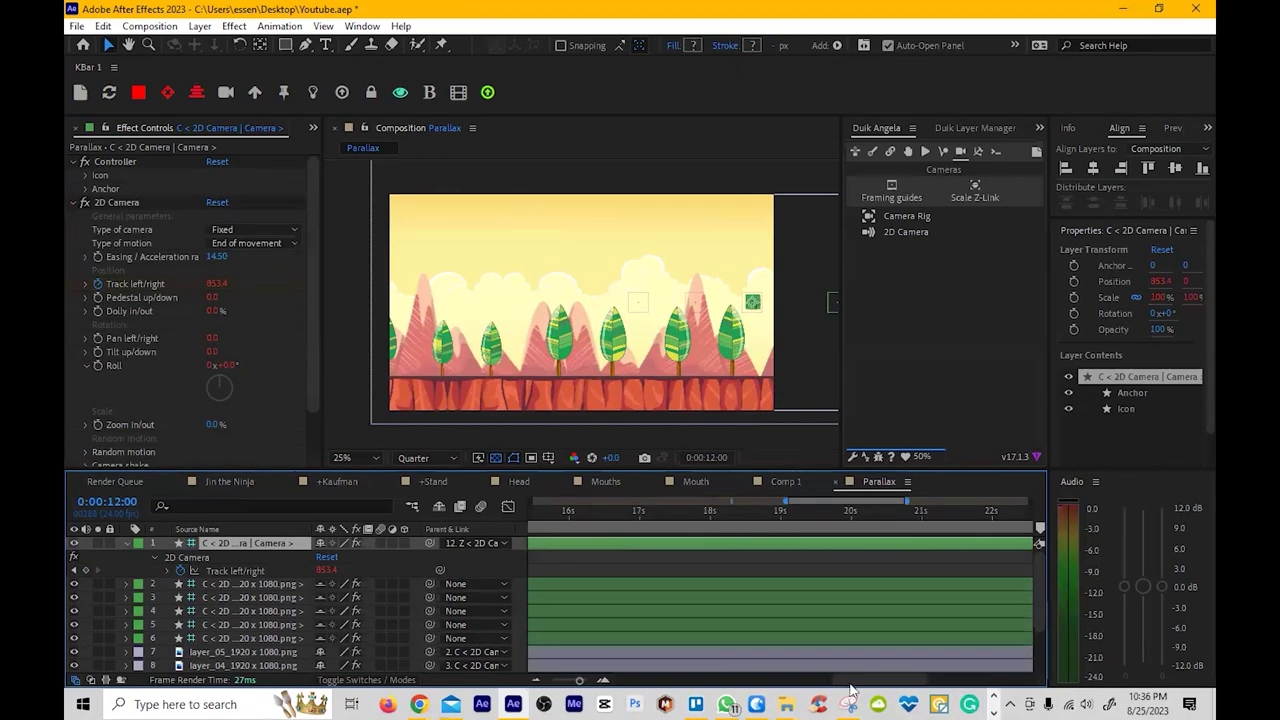
drag(850, 682, 548, 562)
Try Easy-Bezier as the 2D Camera's Type of motion and preview the eased pan
click(545, 518)
click(254, 243)
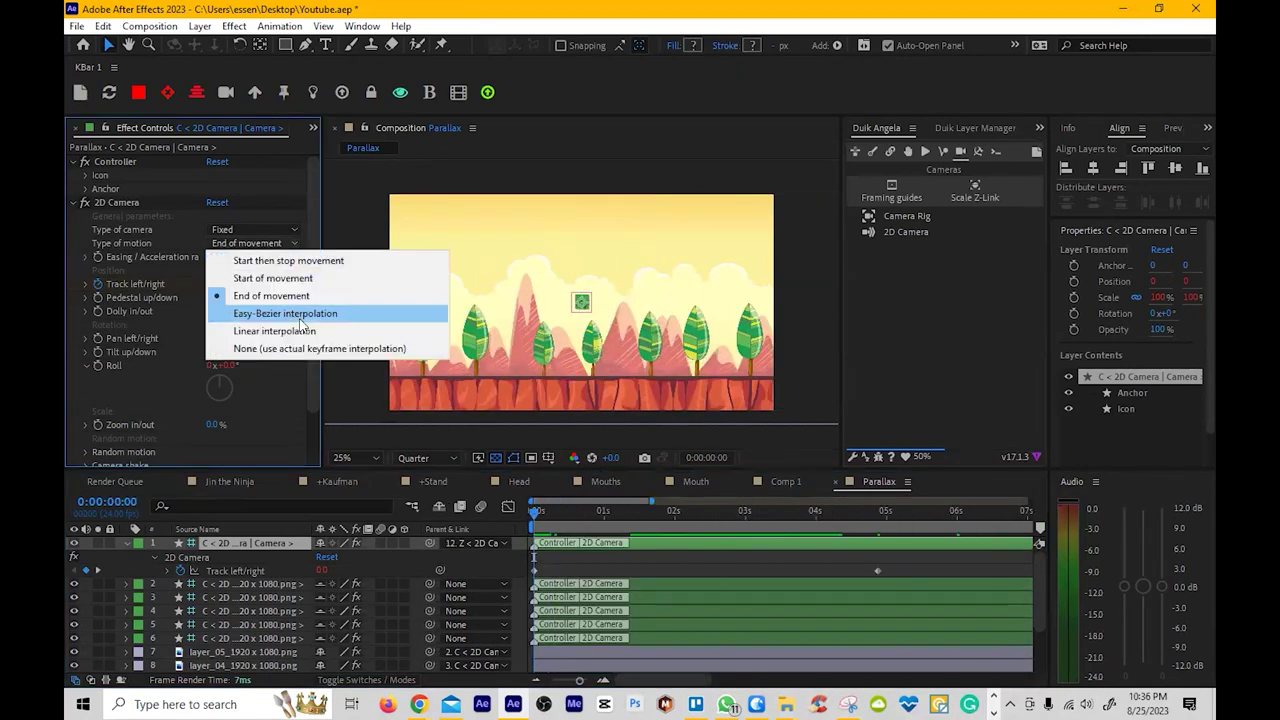
click(301, 314)
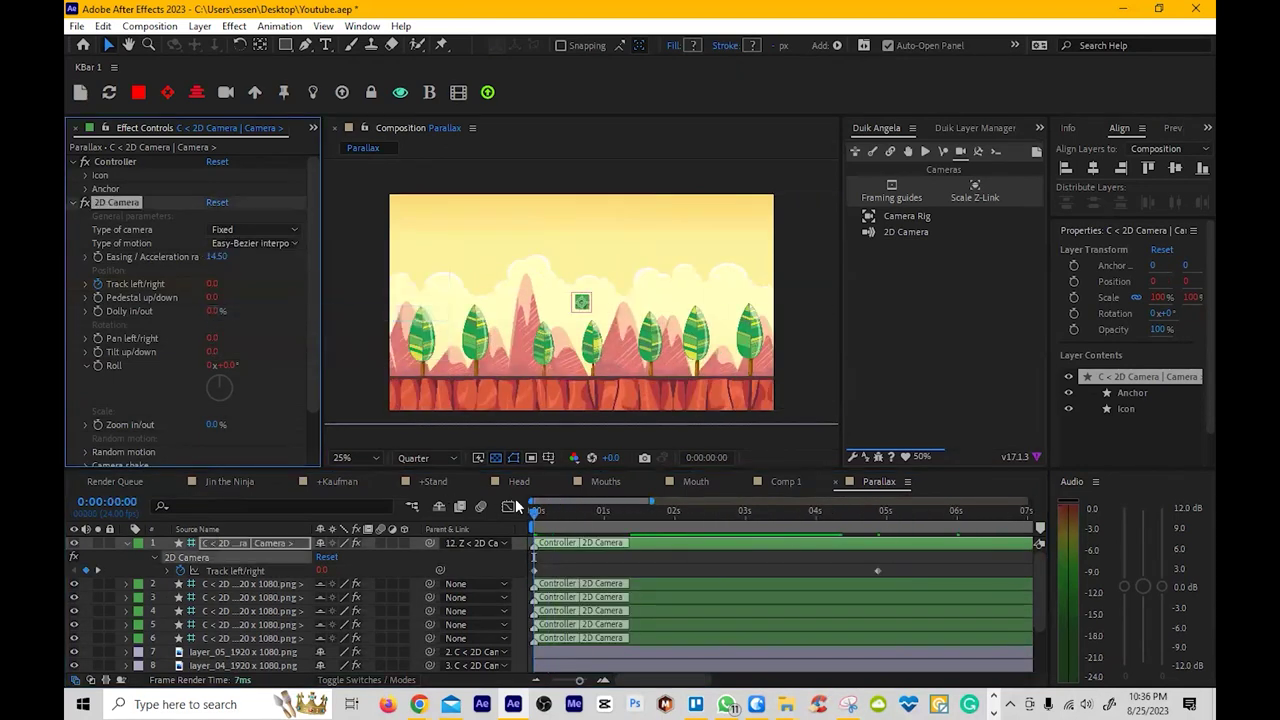
key(space)
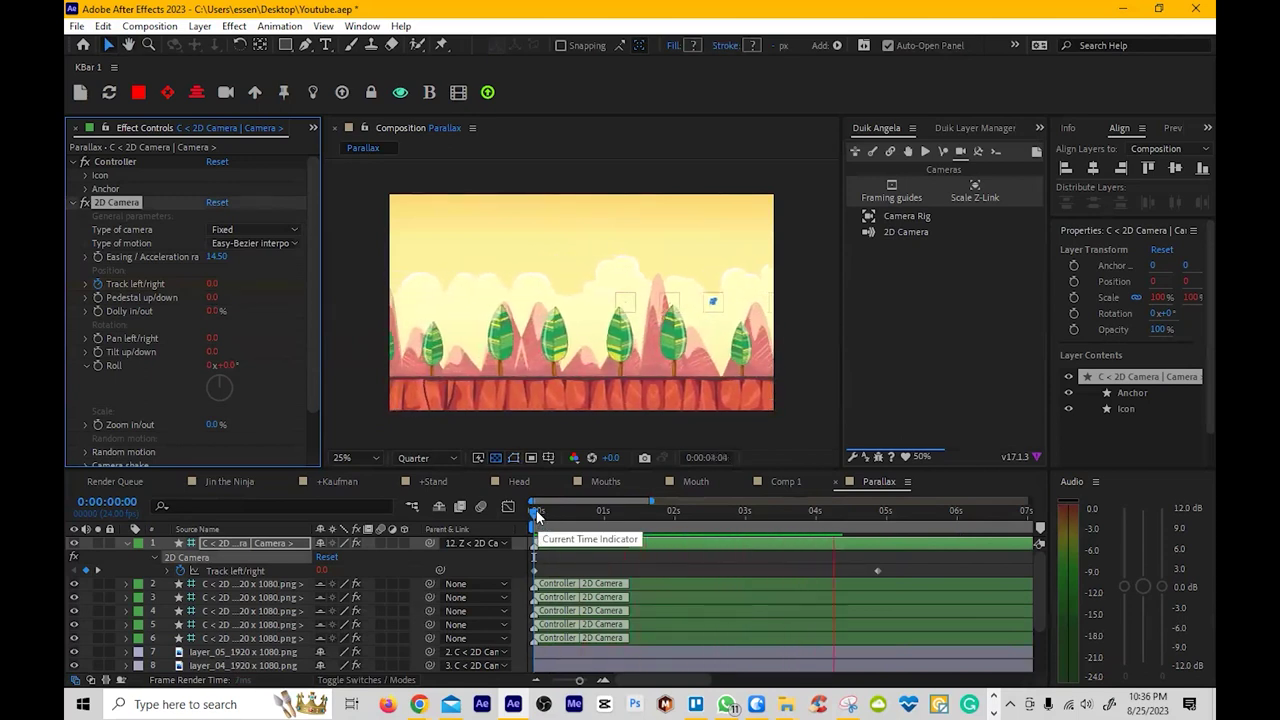
key(space)
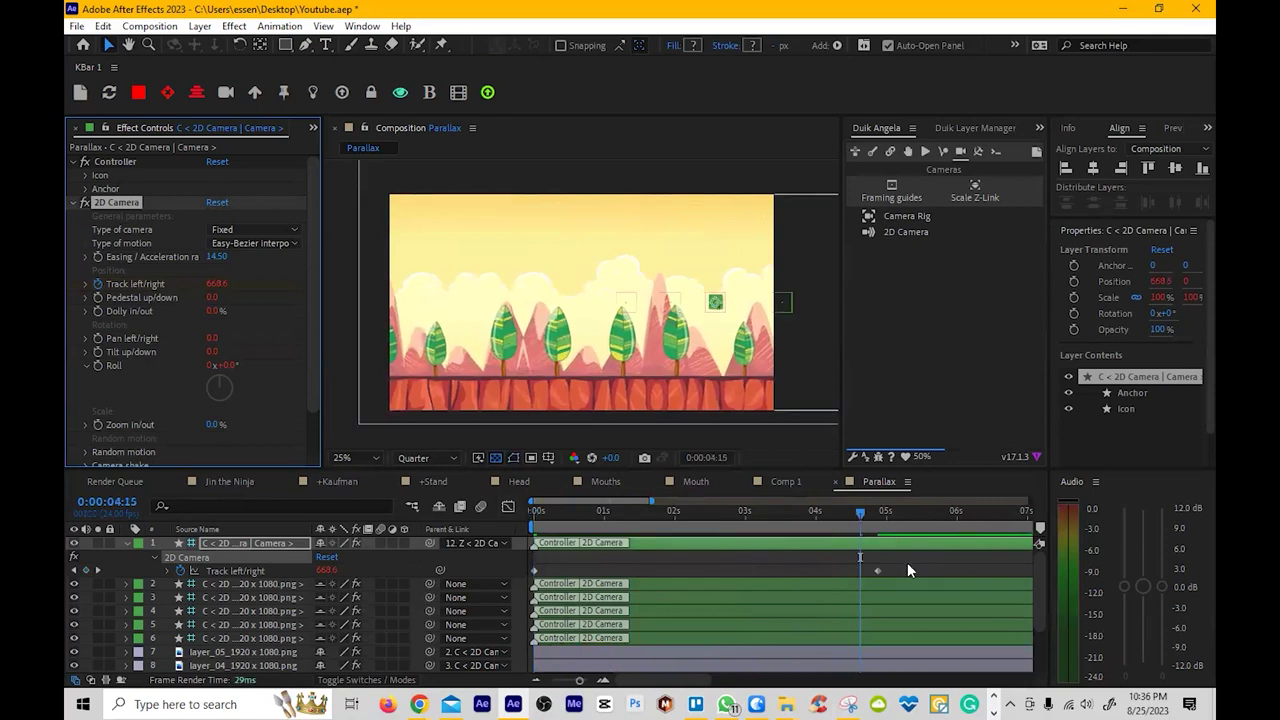
click(877, 574)
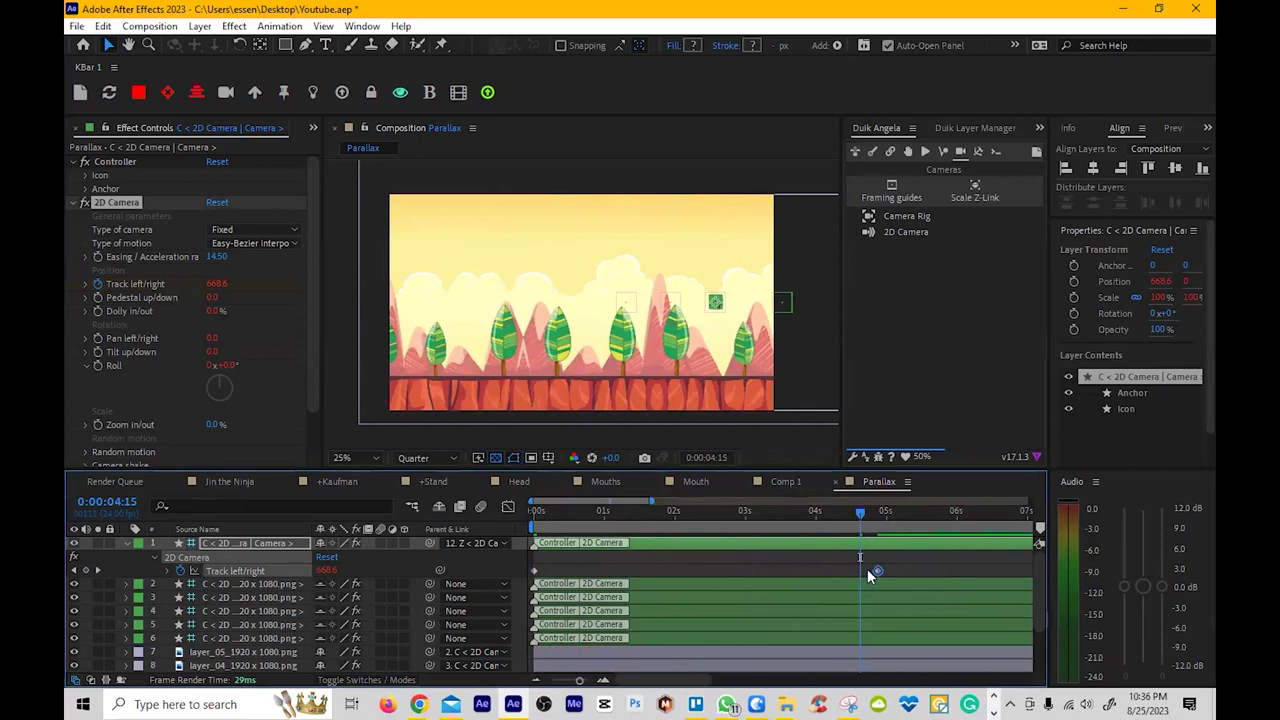
drag(684, 512, 497, 517)
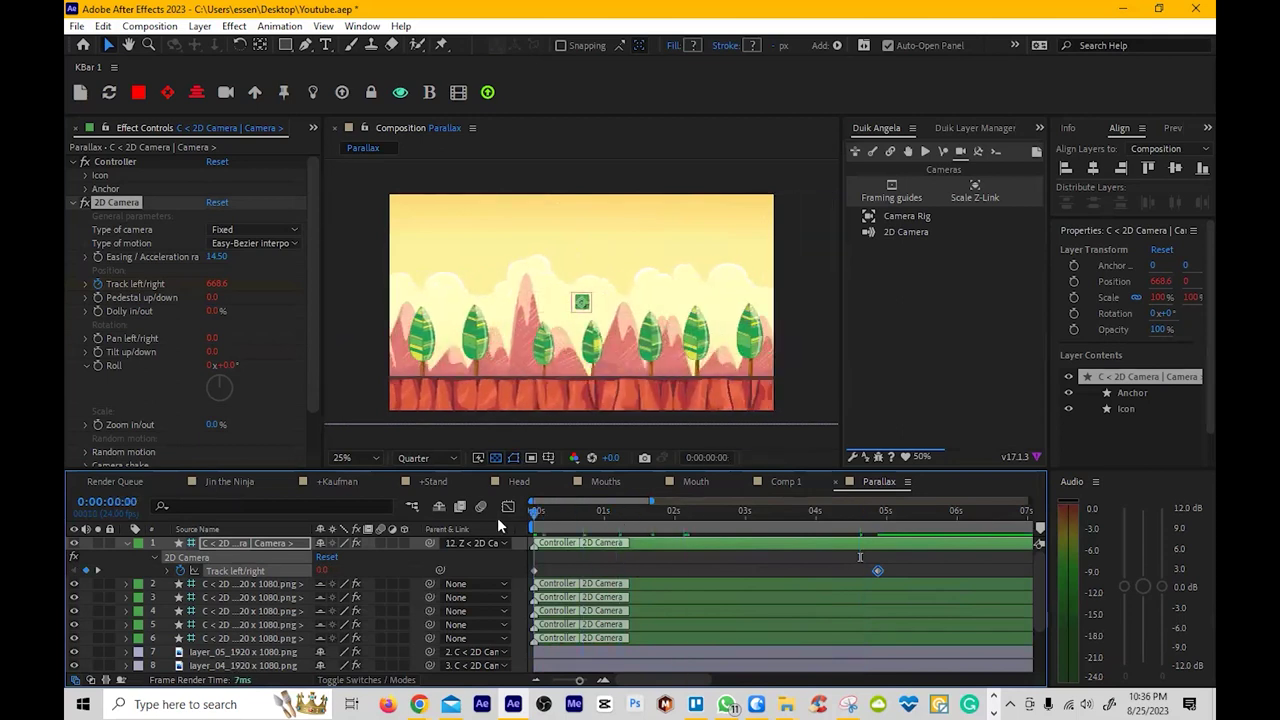
Switch Type of motion to Linear, then to None (use actual keyframe interpolation), and check the graph
click(283, 245)
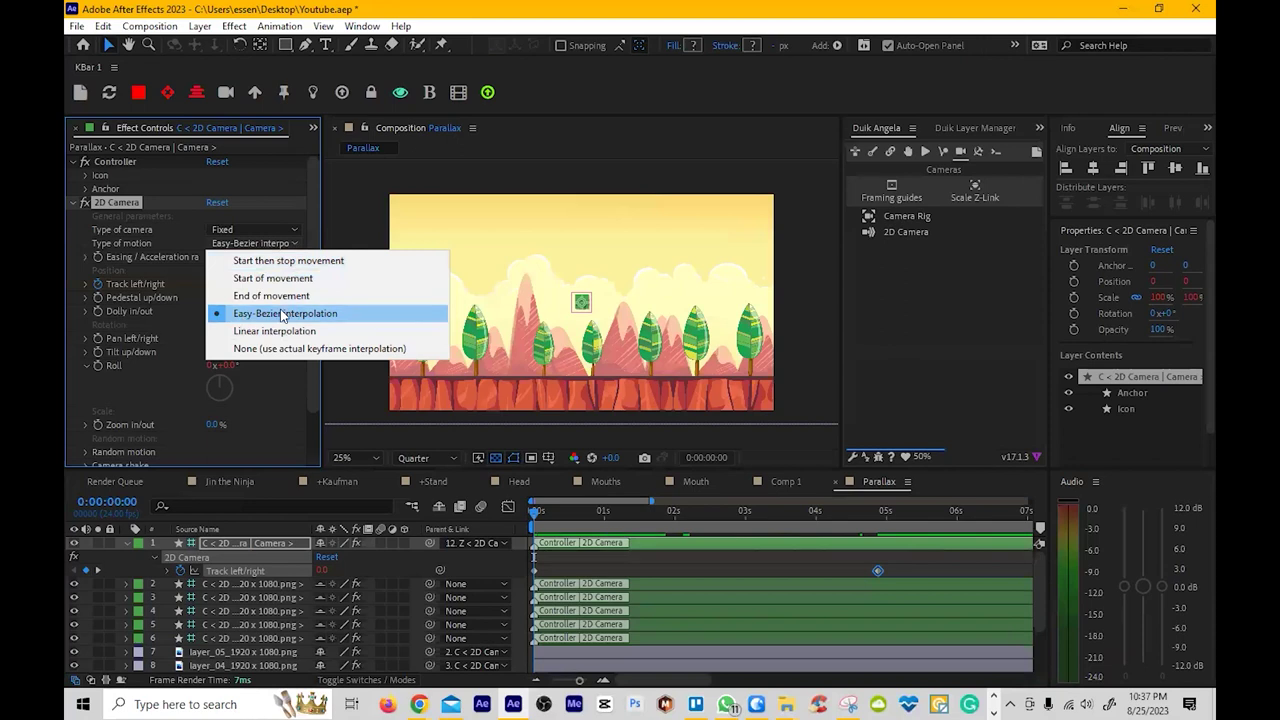
click(326, 333)
click(255, 243)
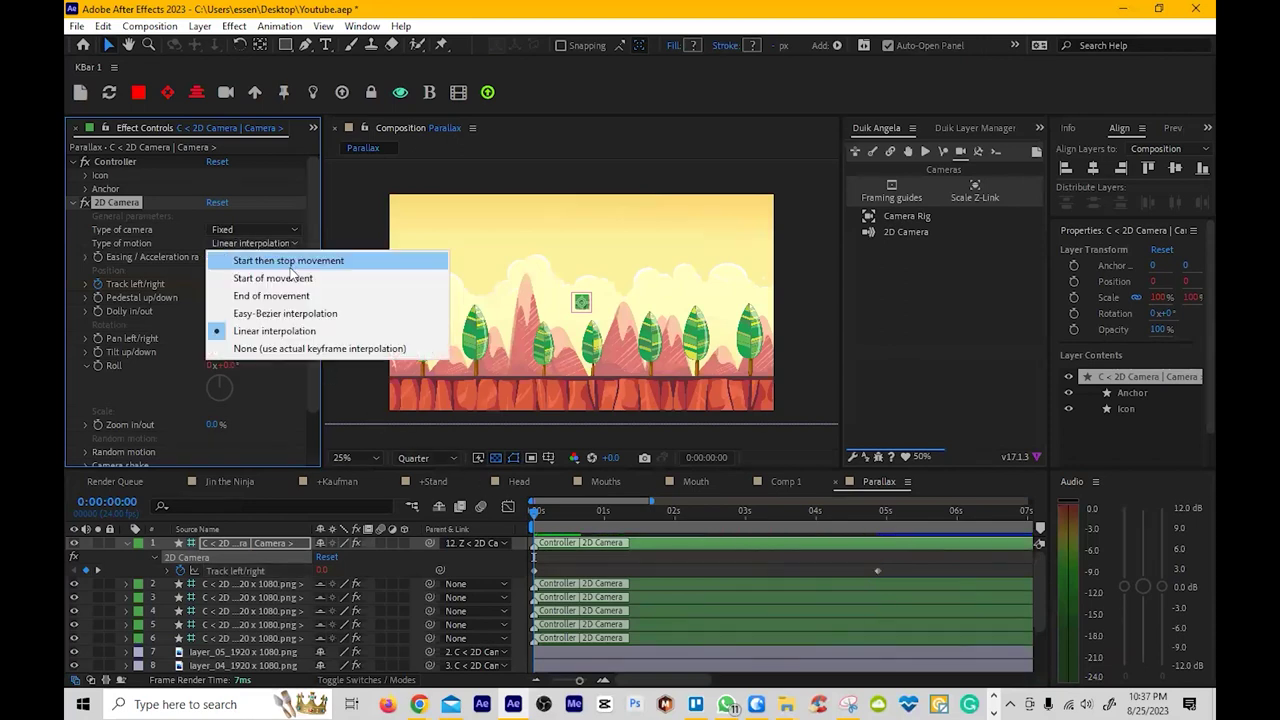
click(300, 349)
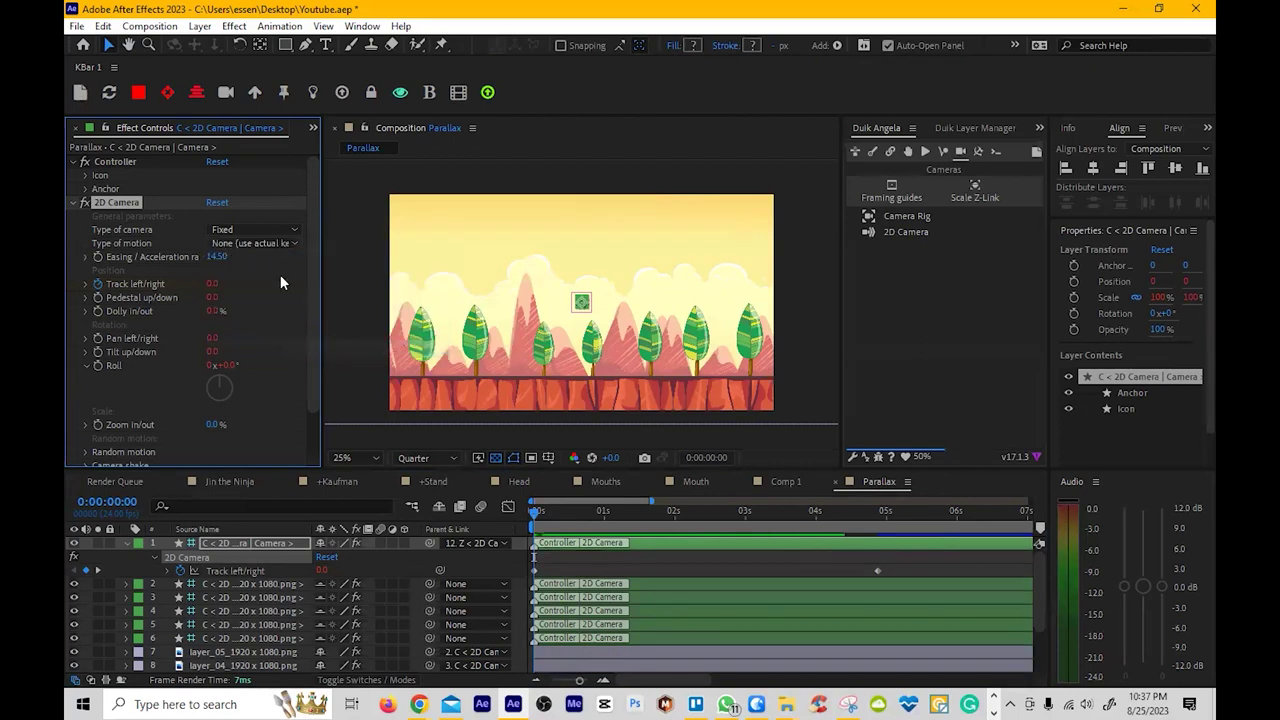
click(535, 571)
click(508, 507)
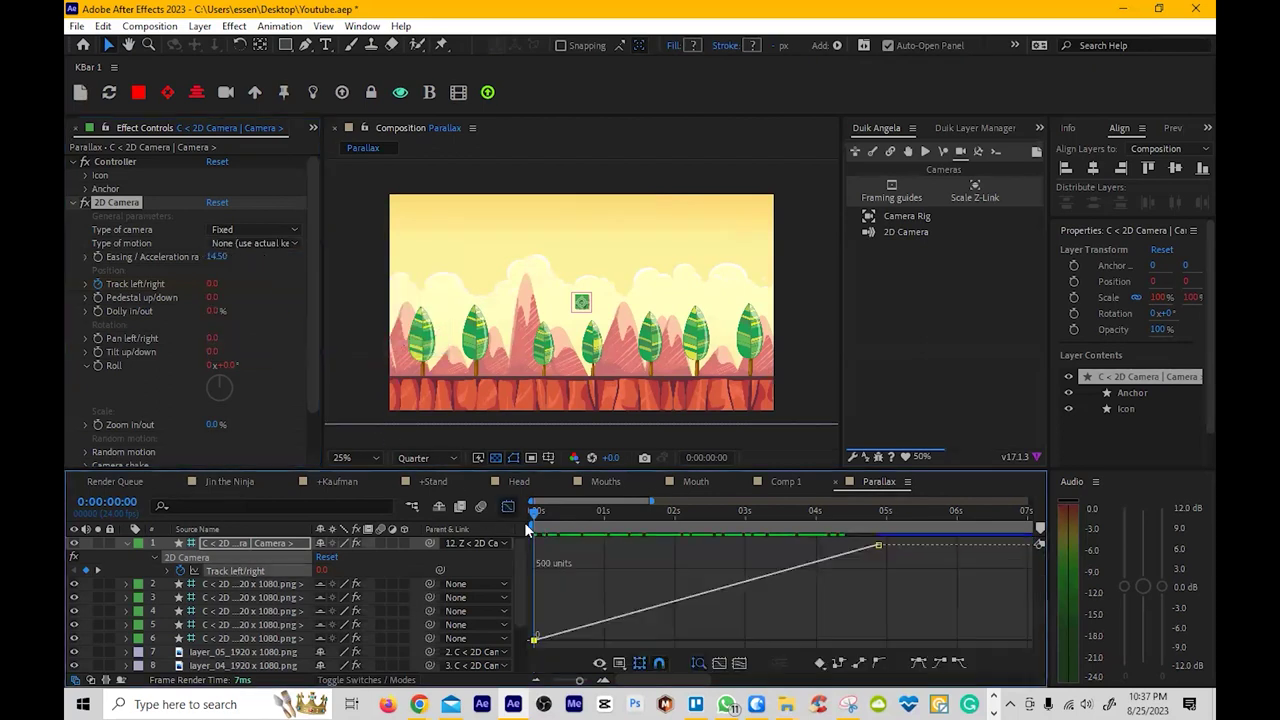
click(508, 507)
click(560, 597)
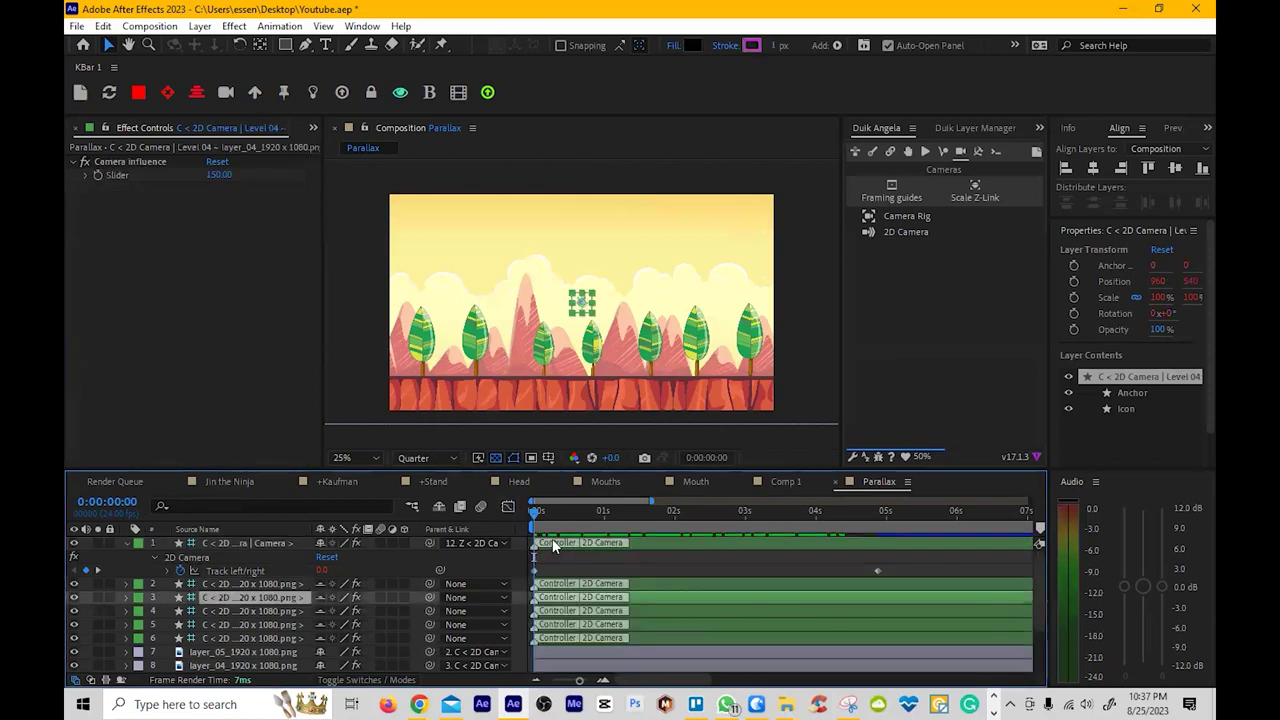
click(541, 514)
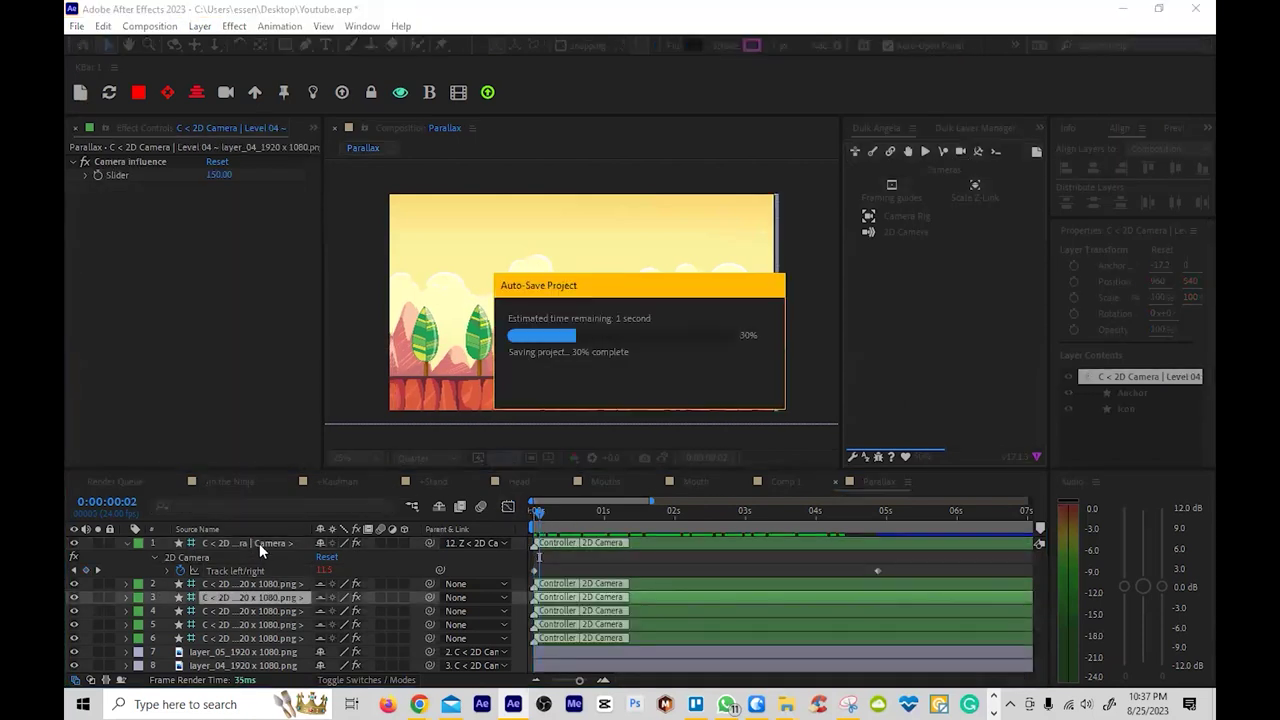
Keyframe the camera's Pedestal up/down at 0:00 and add a second keyframe at 4:21
click(273, 543)
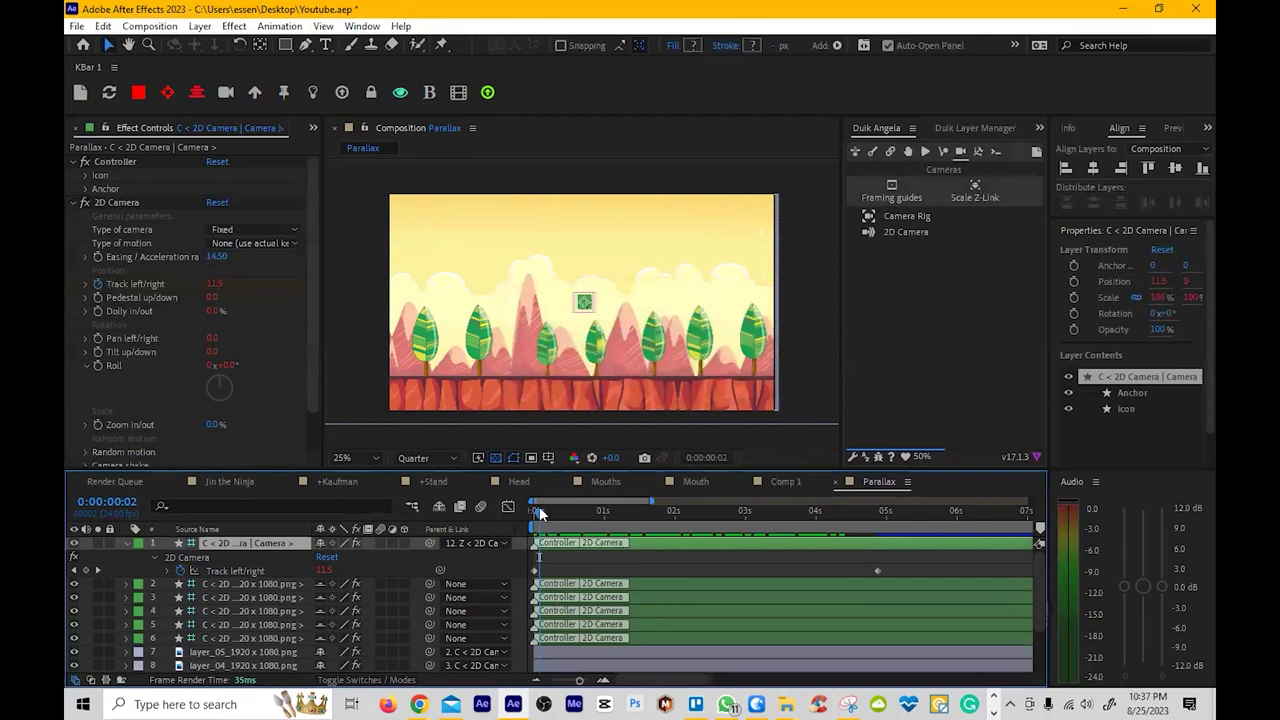
drag(541, 514, 452, 487)
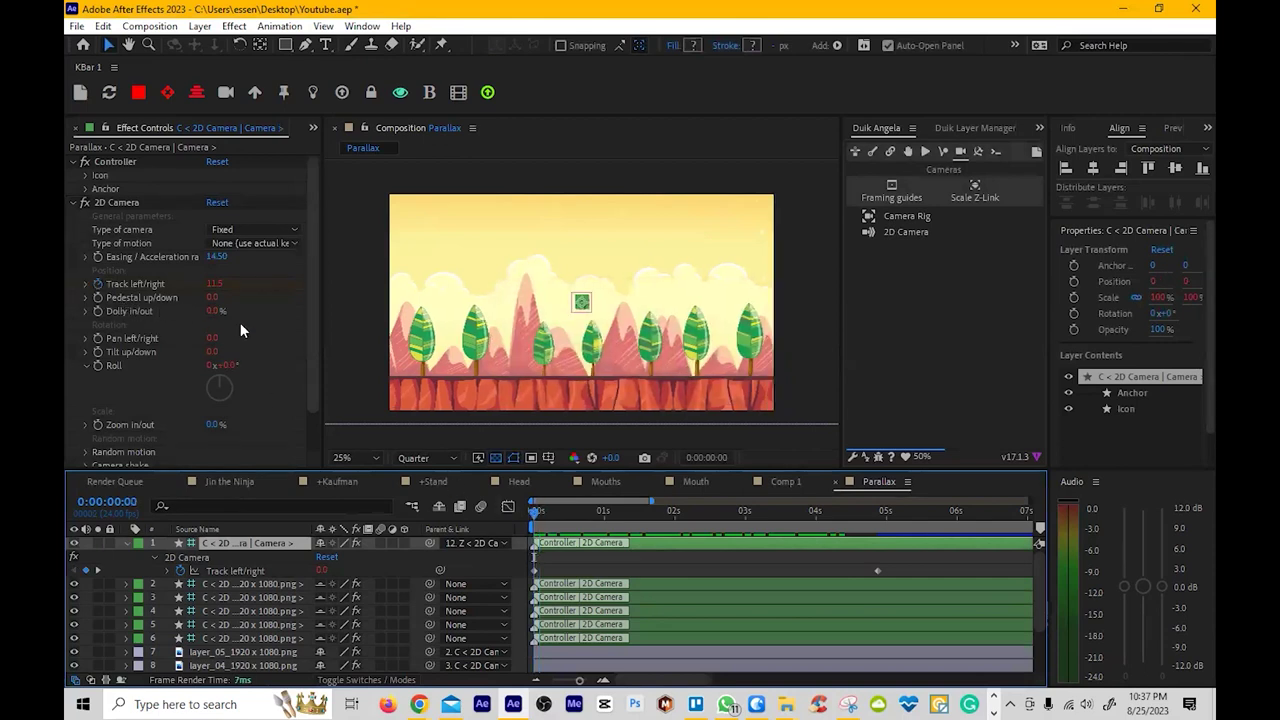
click(99, 305)
key(u)
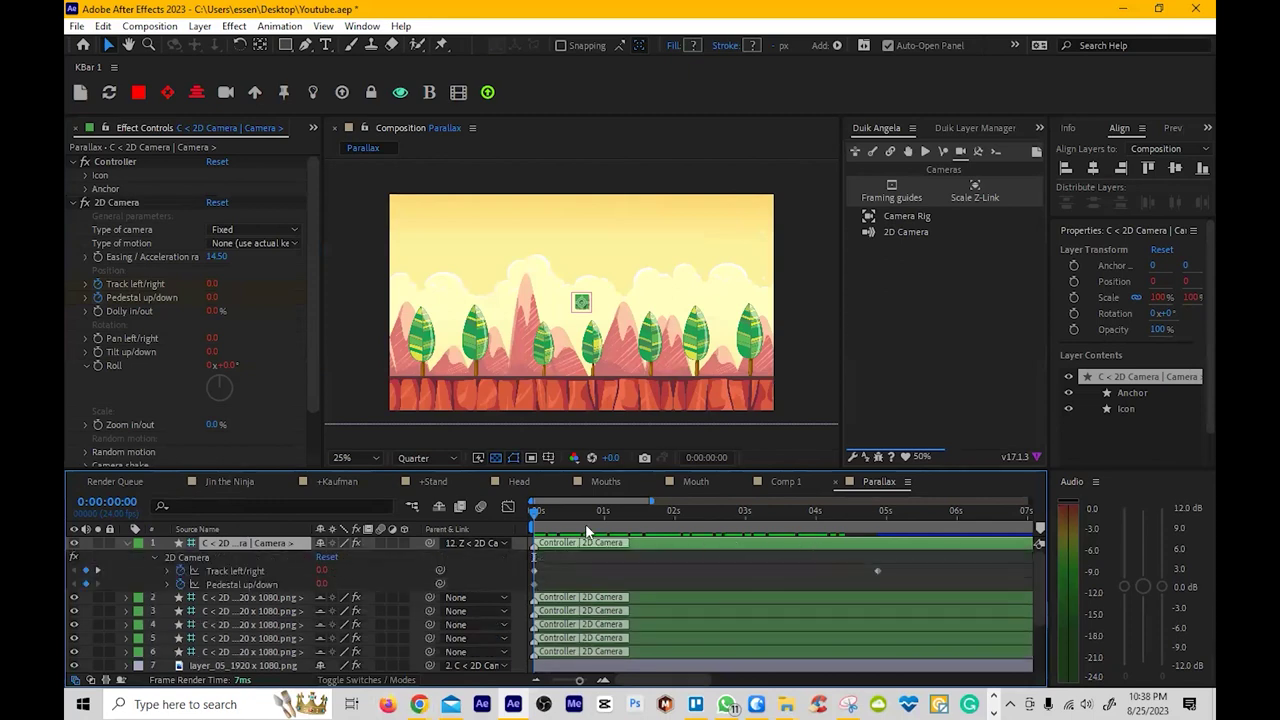
click(97, 571)
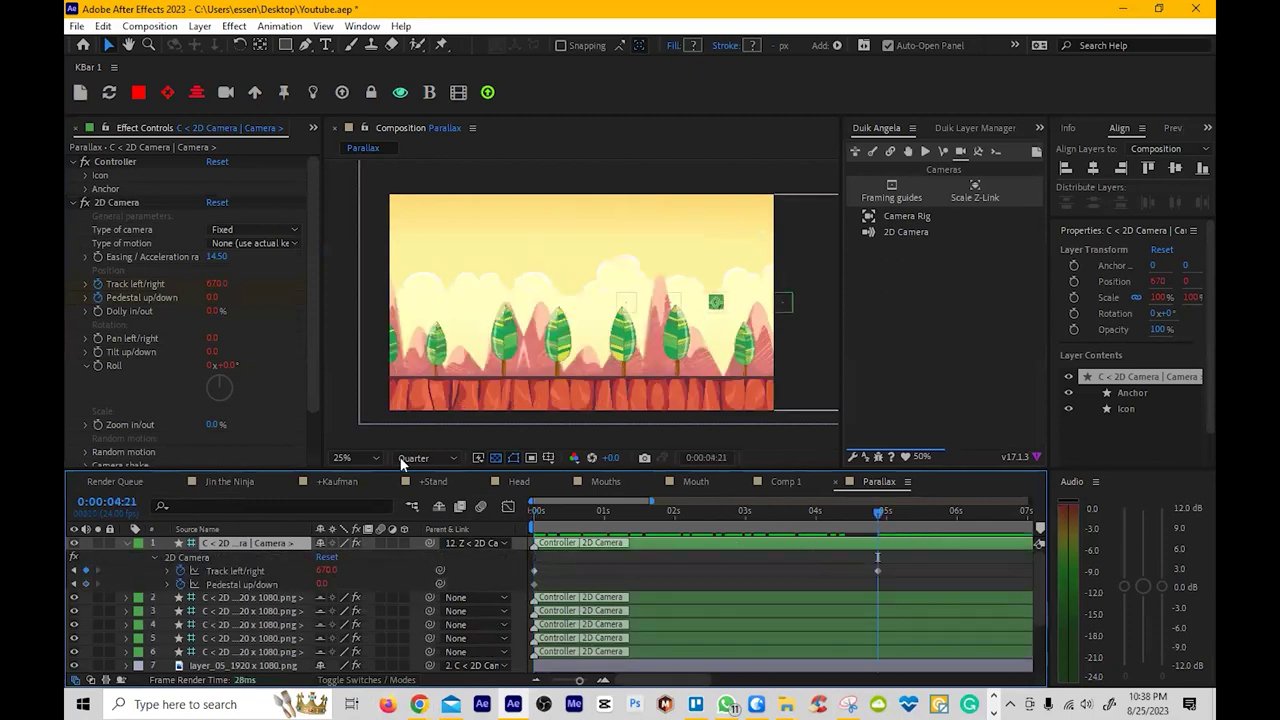
drag(214, 303, 210, 297)
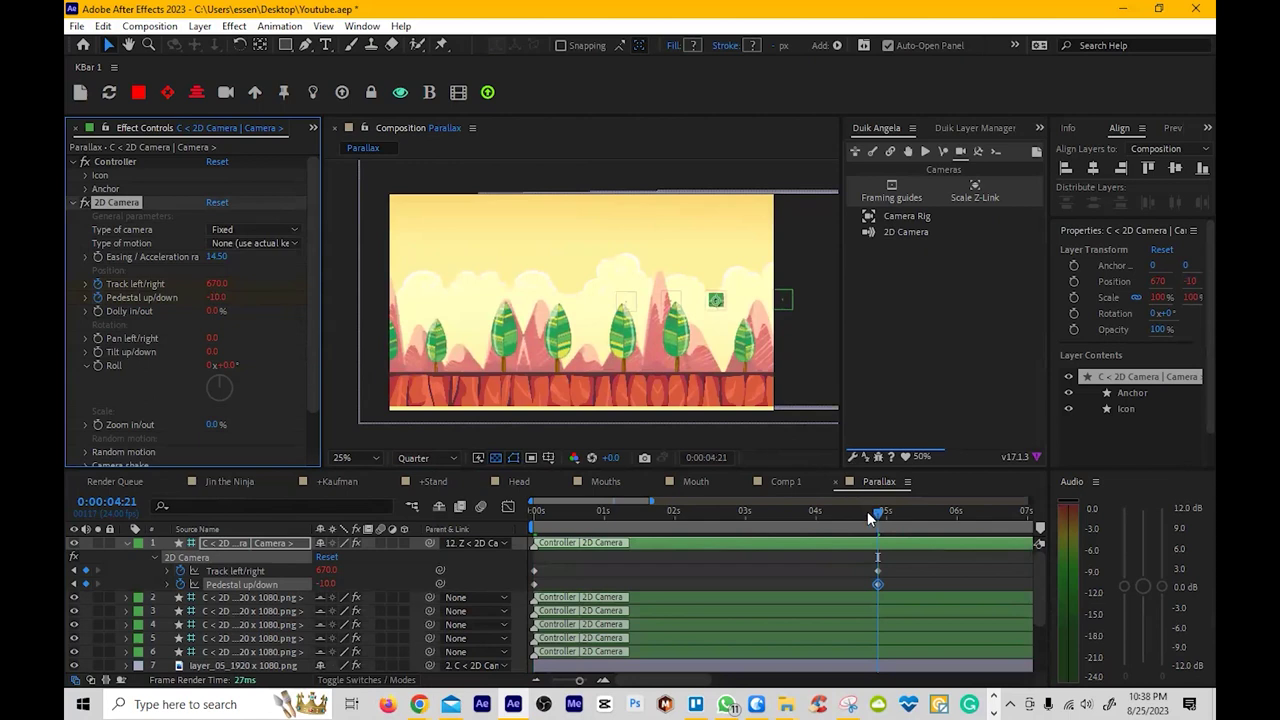
Preview the vertical drift, then set Pedestal up/down to -50 at the 4:21 keyframe
drag(867, 511, 457, 469)
key(space)
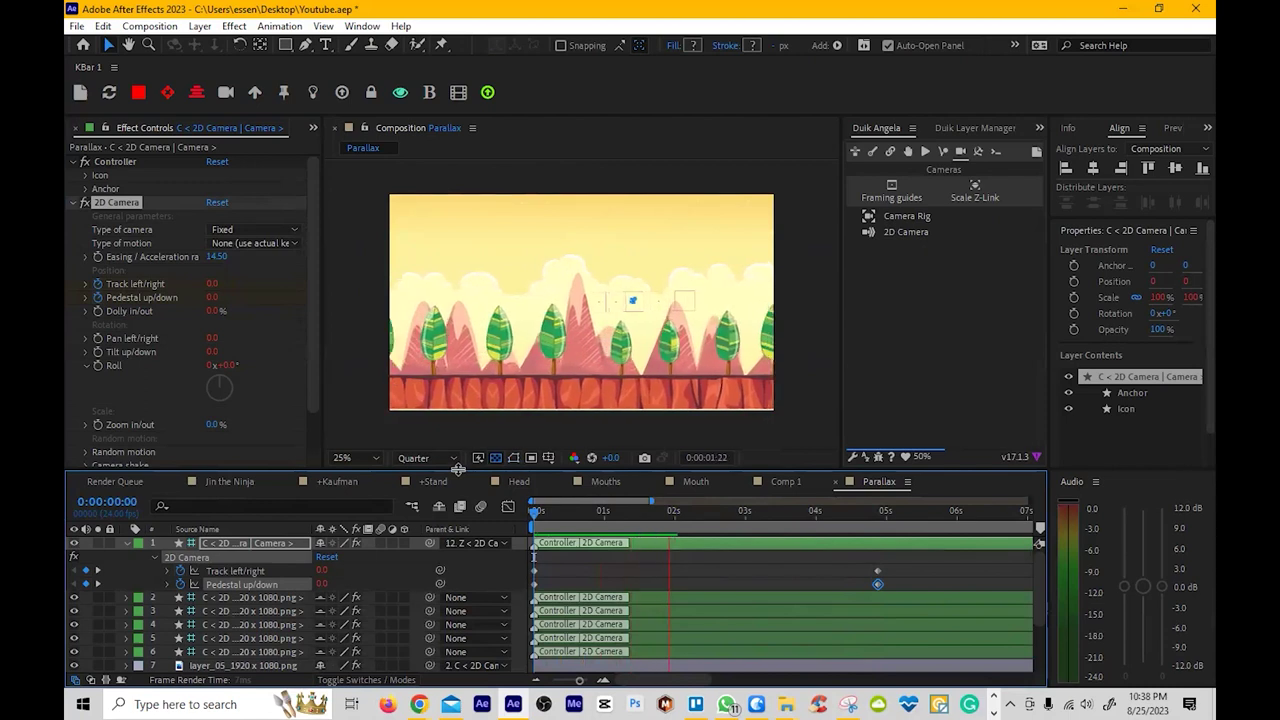
key(space)
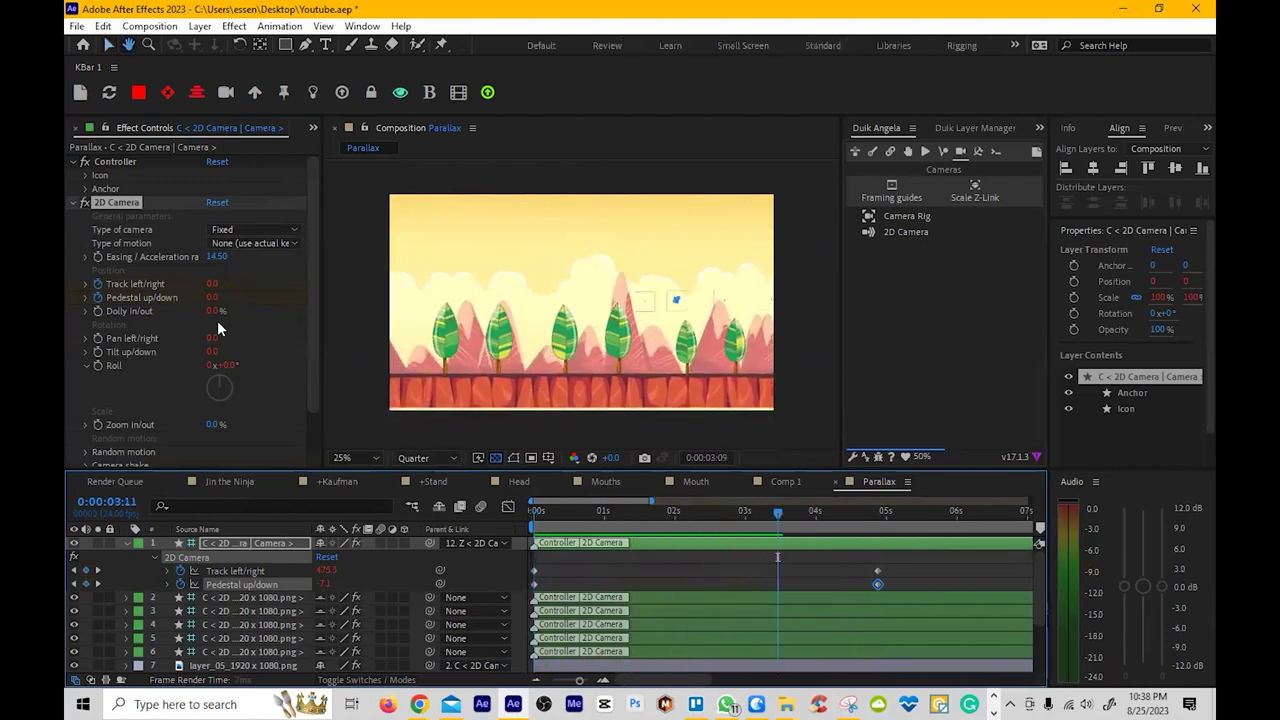
key(space)
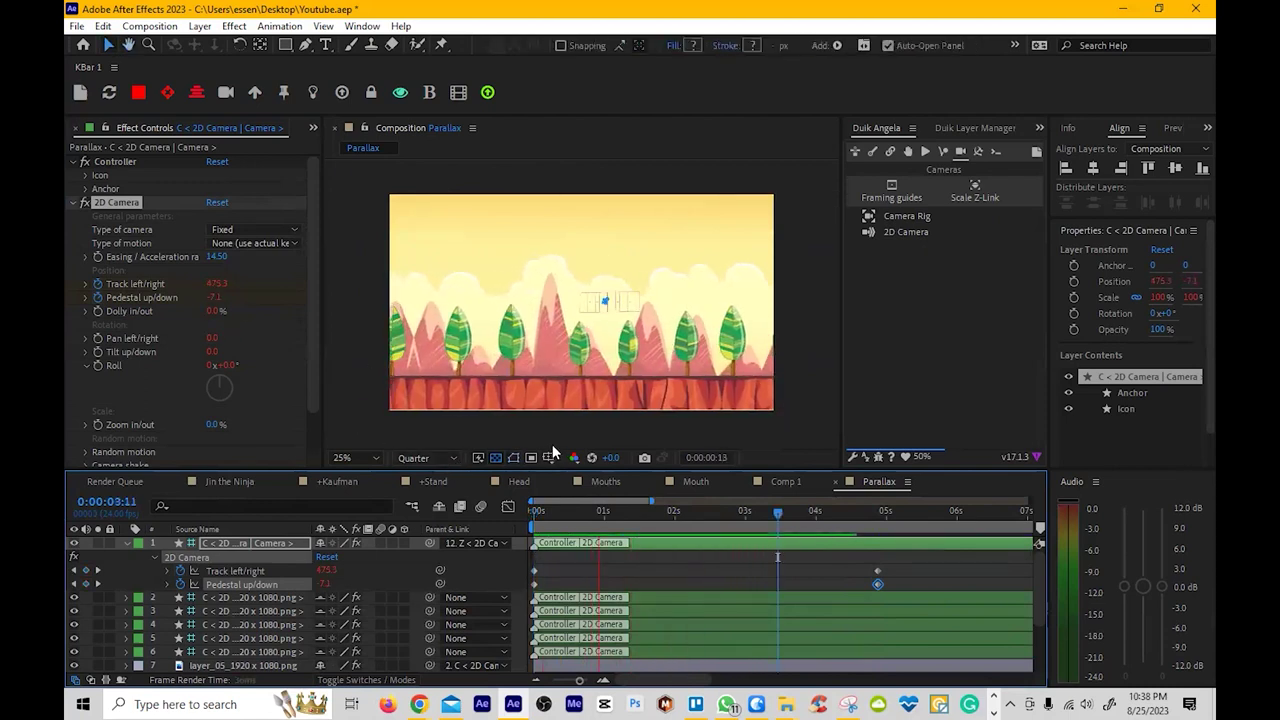
click(230, 543)
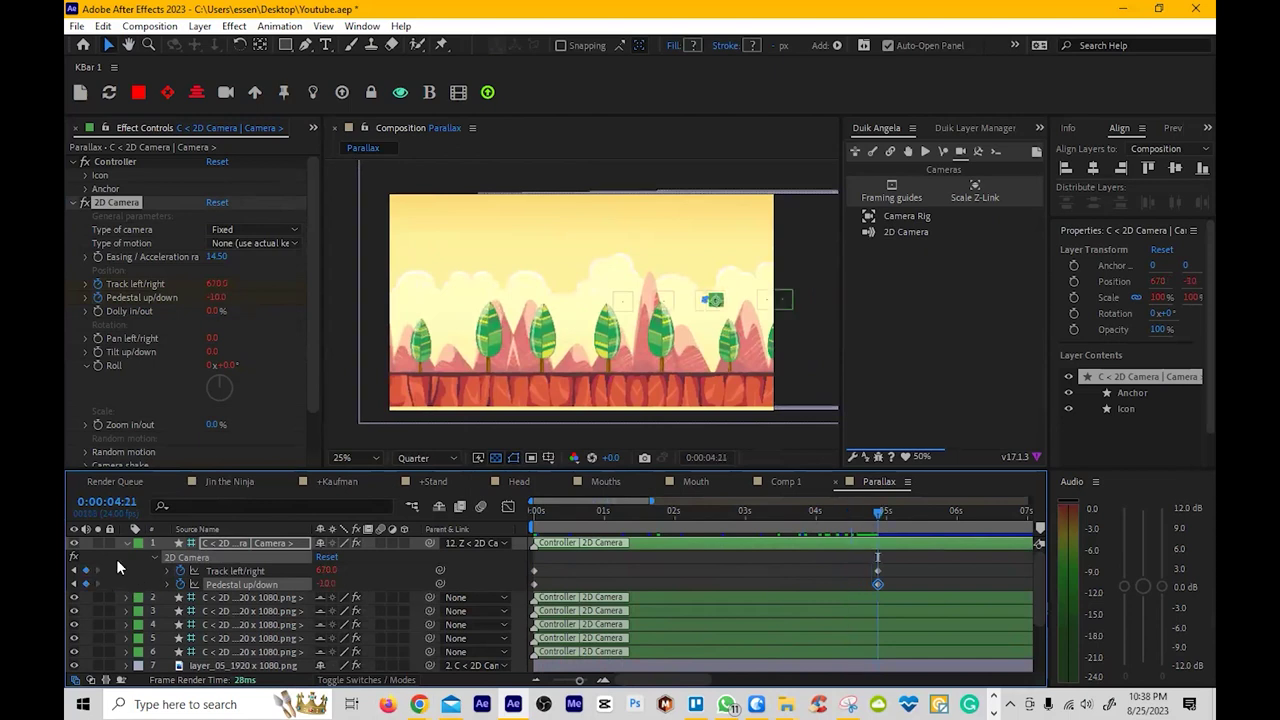
click(97, 583)
click(218, 298)
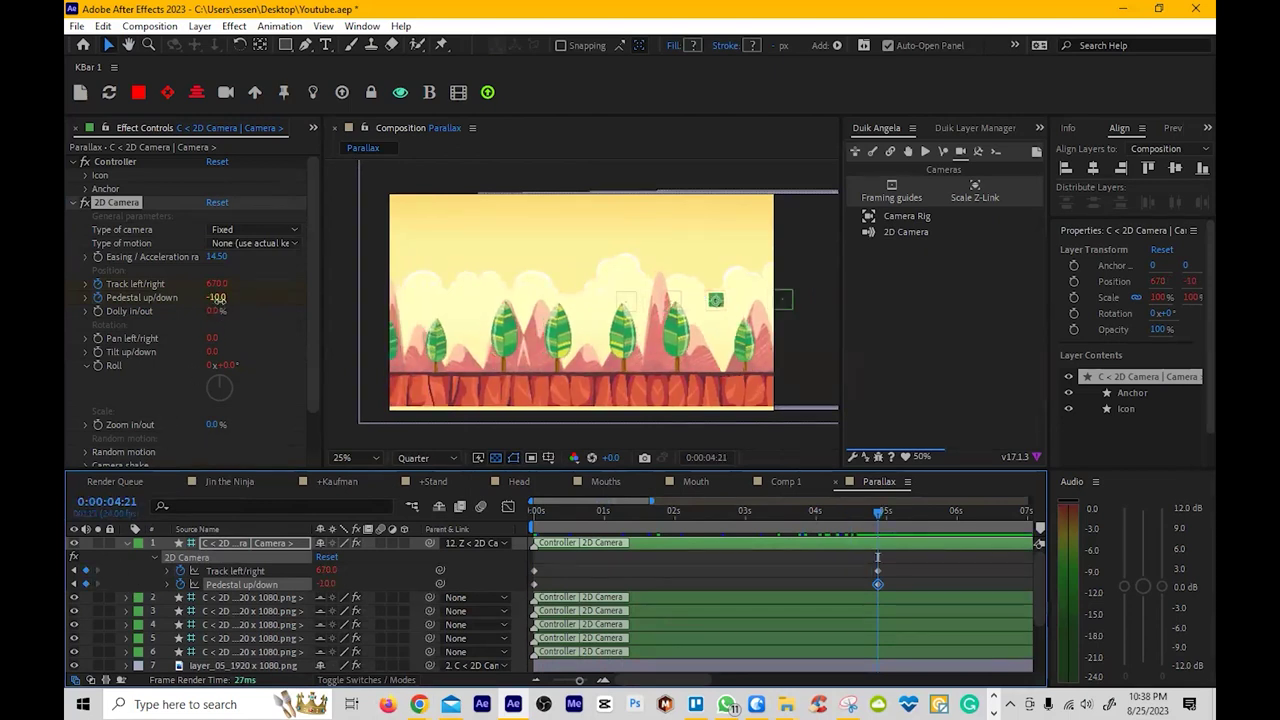
text(70)
key(Return)
drag(225, 300, 218, 306)
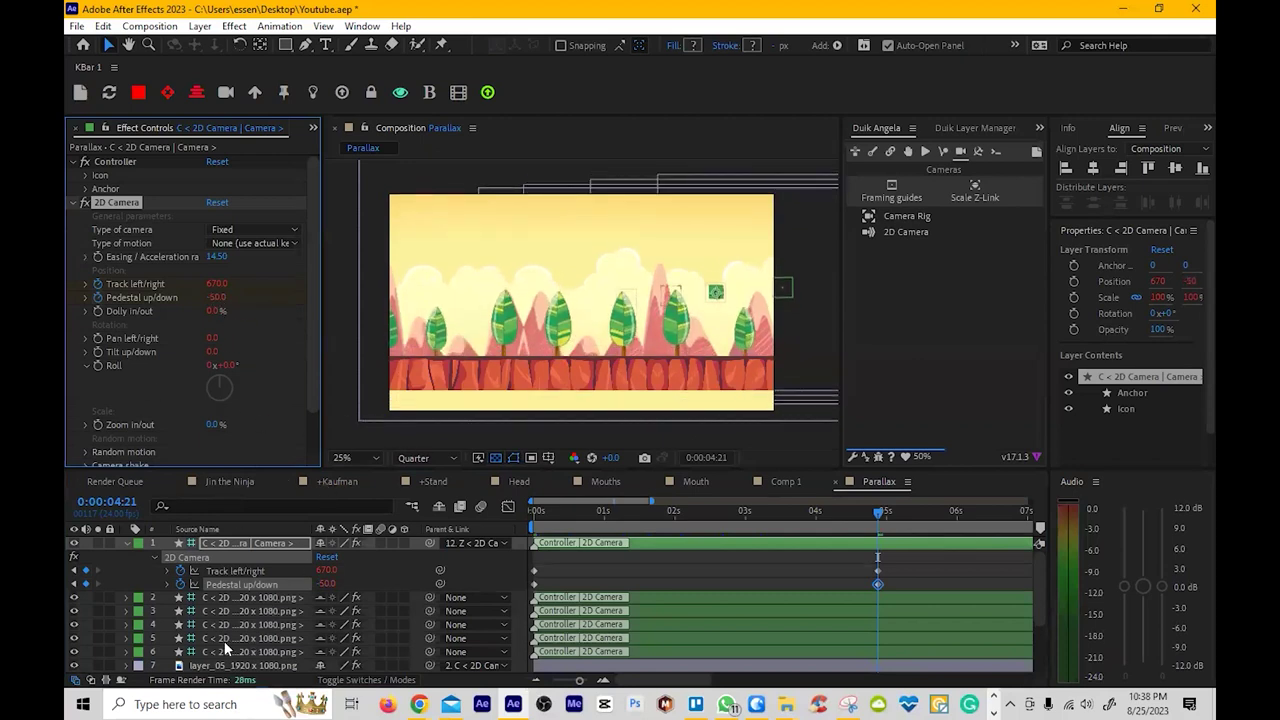
Set layer_05's Motion Tile Output Height to 300
scroll(215, 610, down, 3)
click(209, 586)
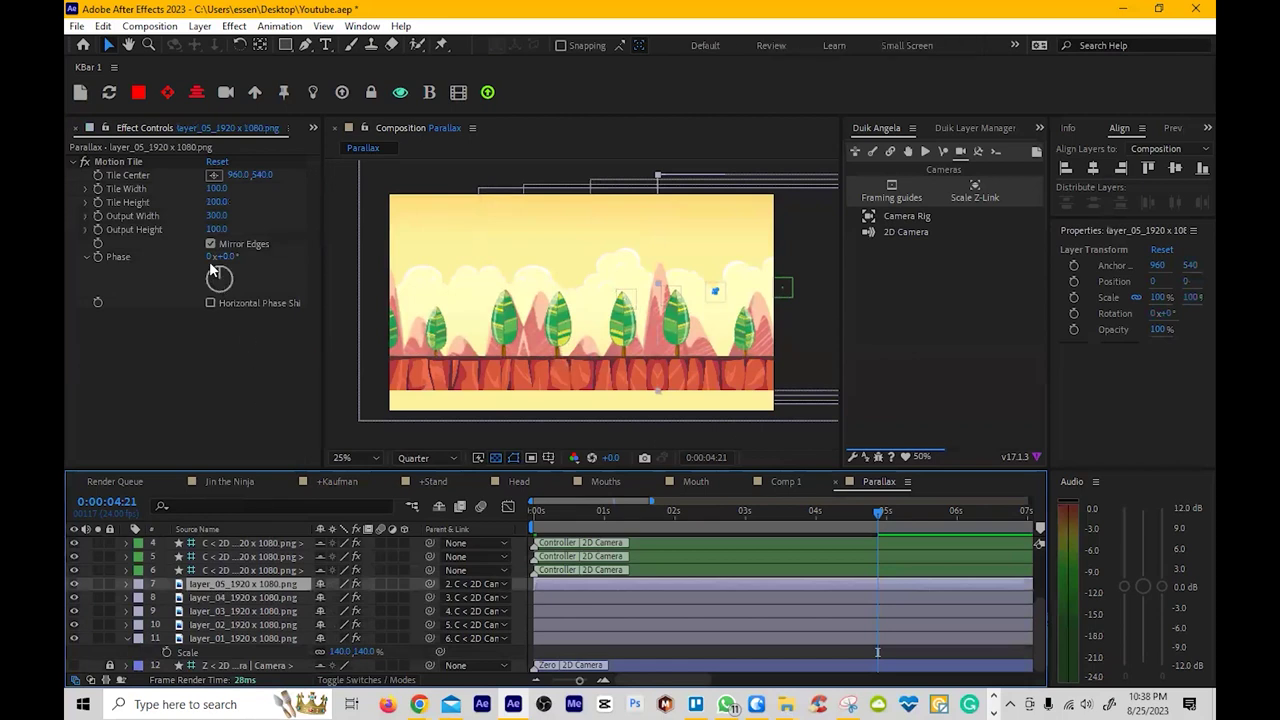
click(217, 229)
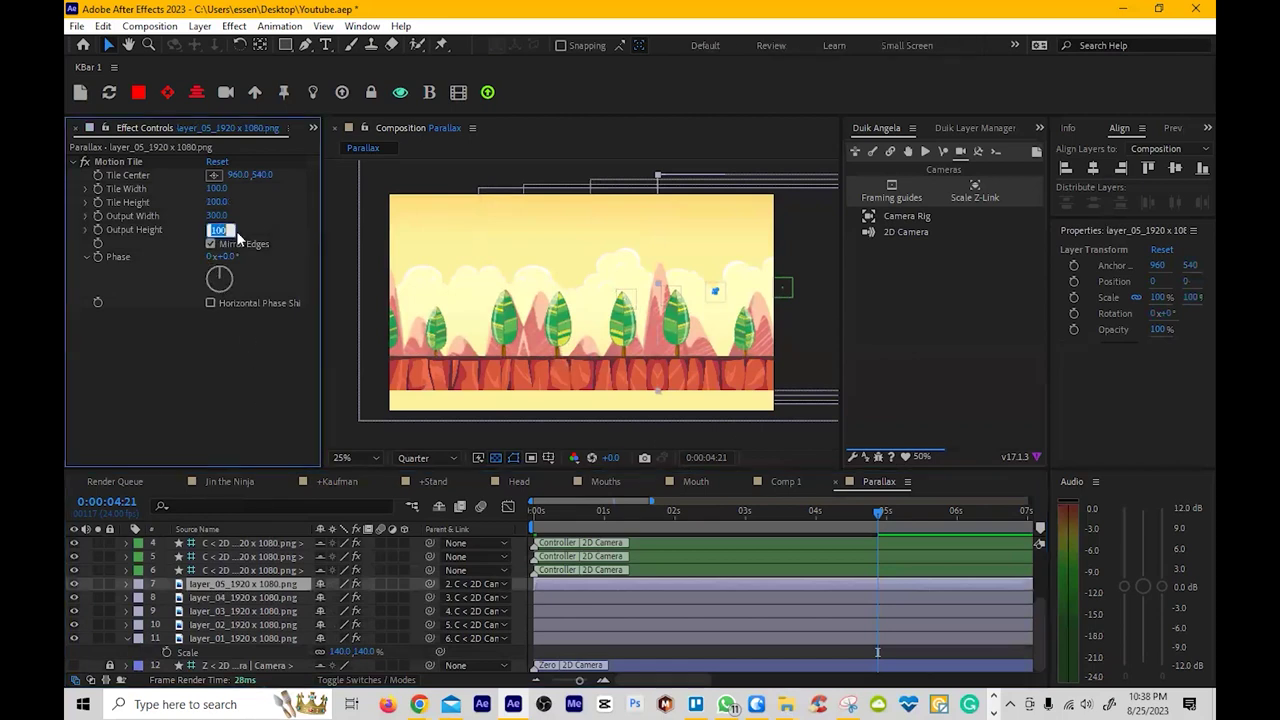
text(300)
key(Return)
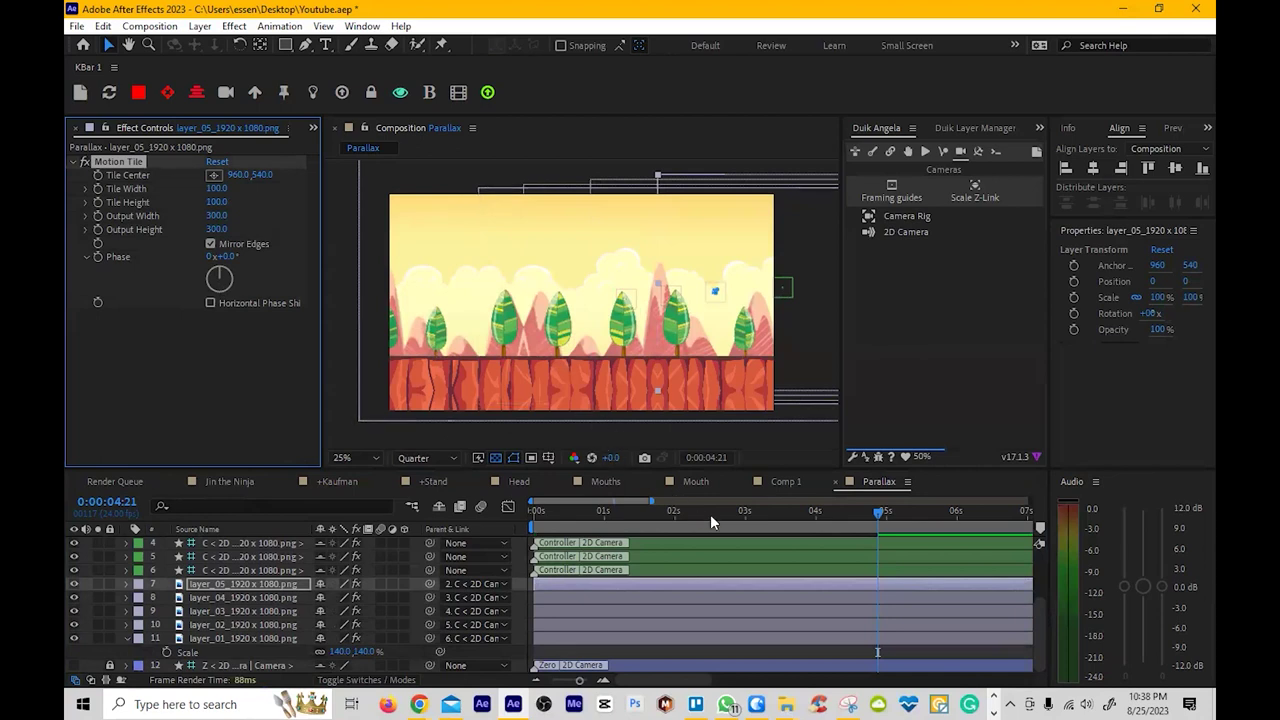
Preview the camera controller's track and pedestal move from the comp start
drag(864, 519, 488, 505)
key(KP_1)
key(u)
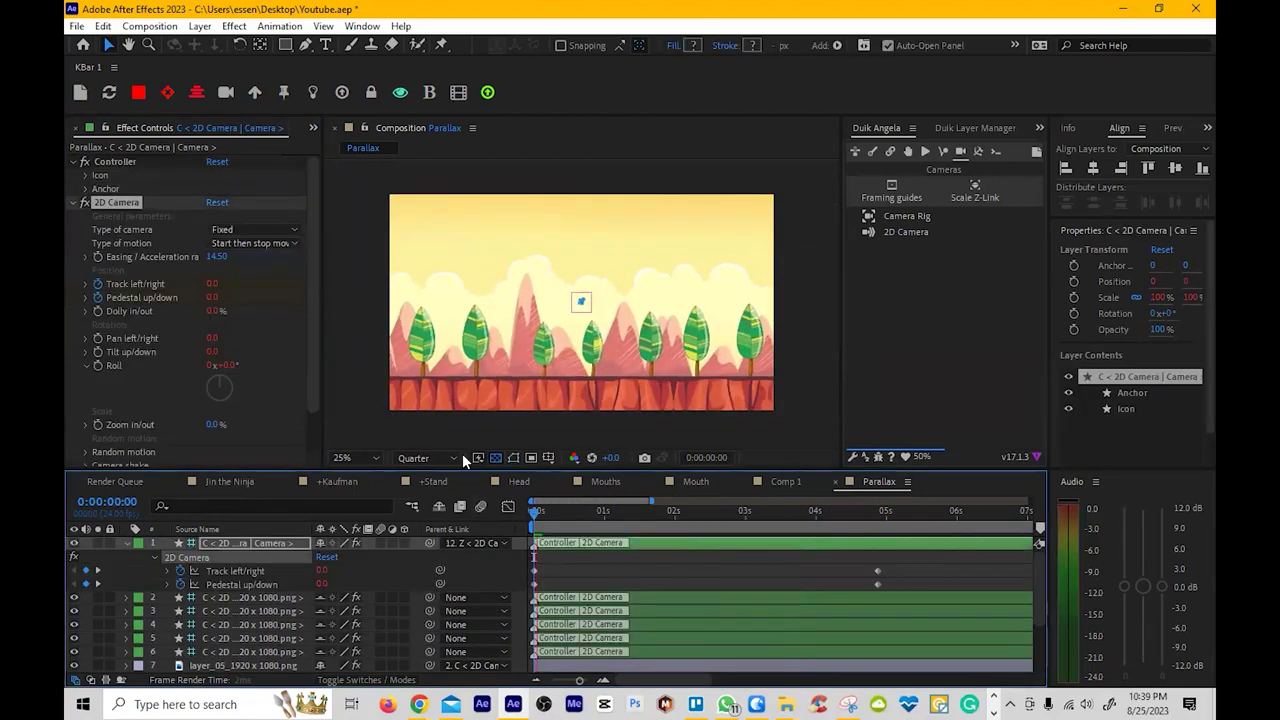
key(space)
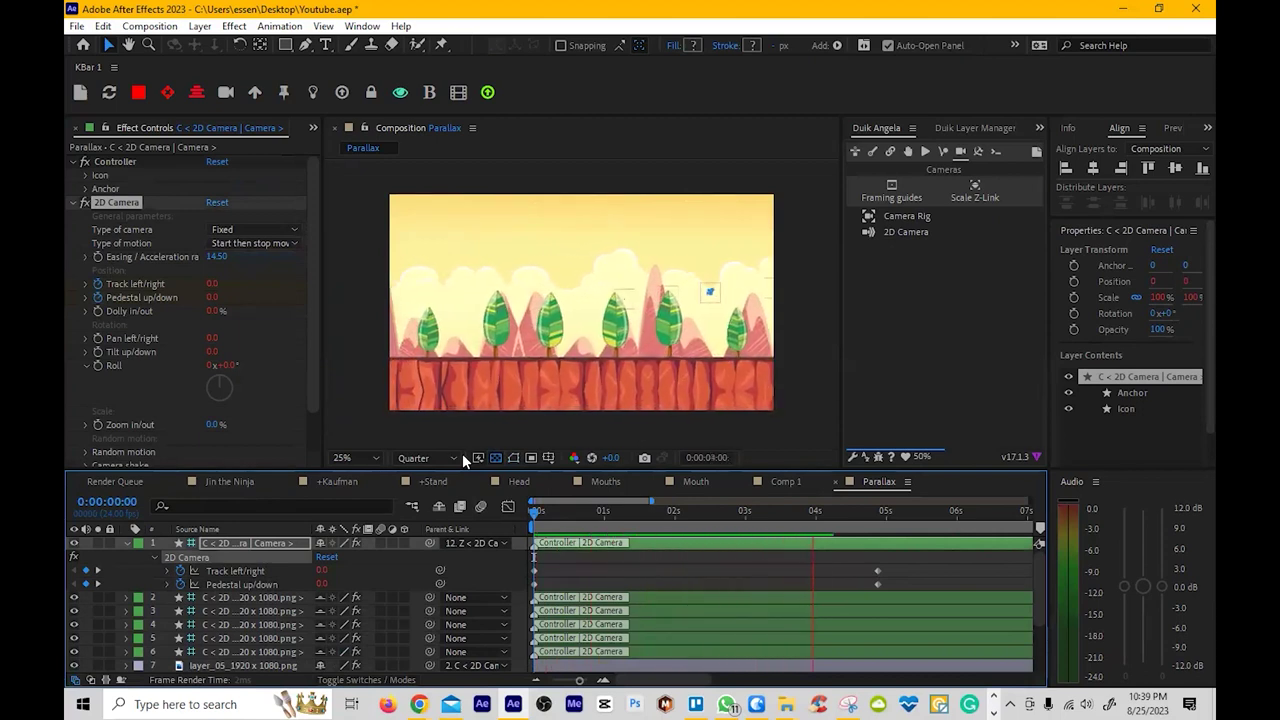
key(space)
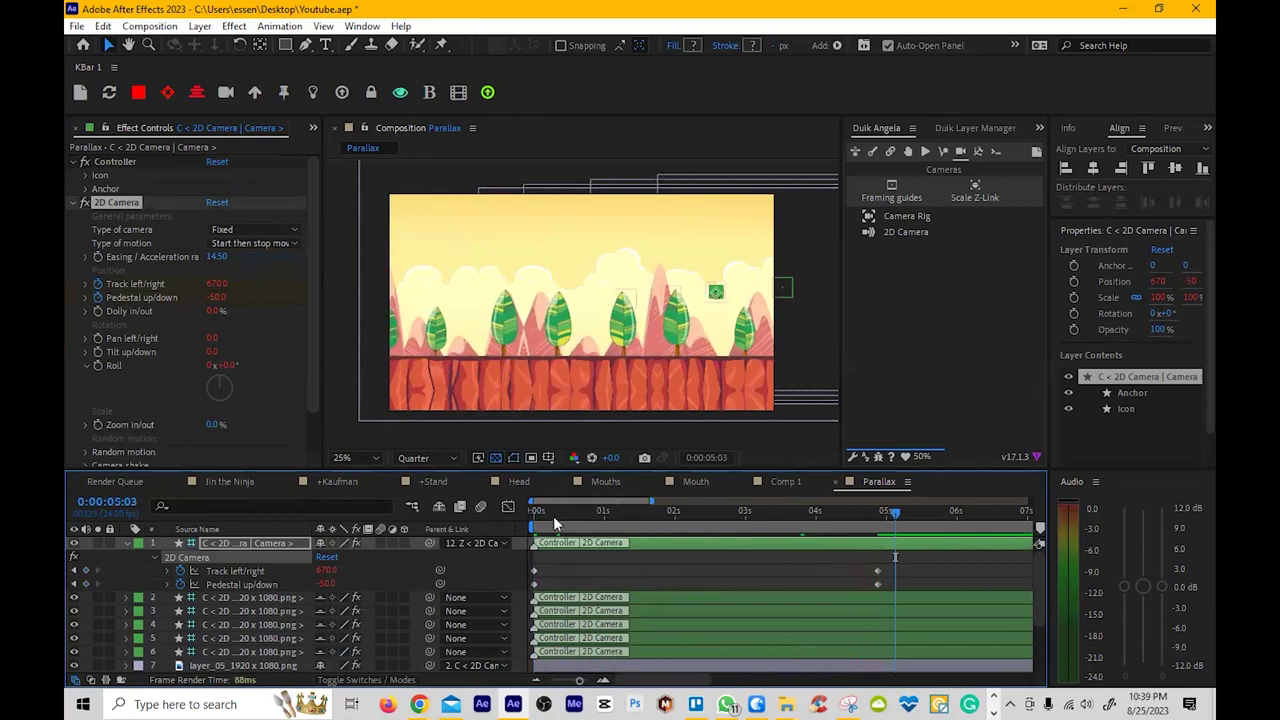
Set the 2D Camera's Type of motion to Easy-Bezier interpolation and preview the easing
click(230, 244)
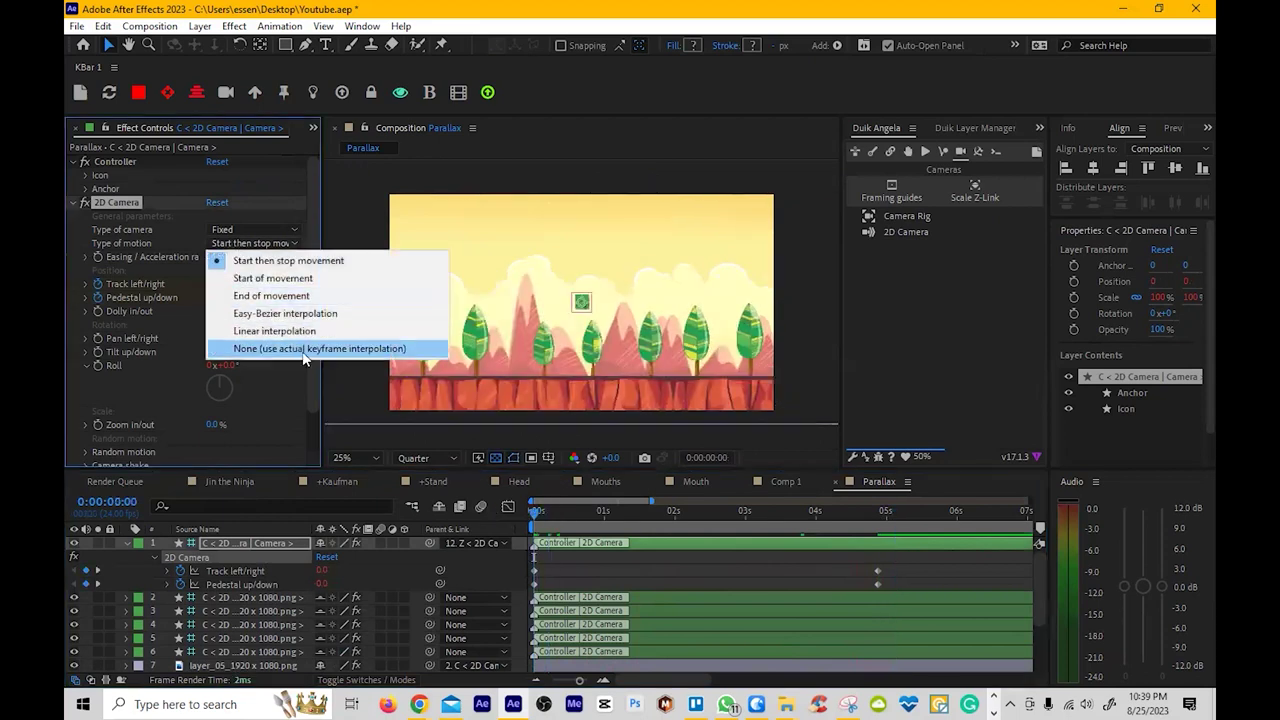
click(295, 316)
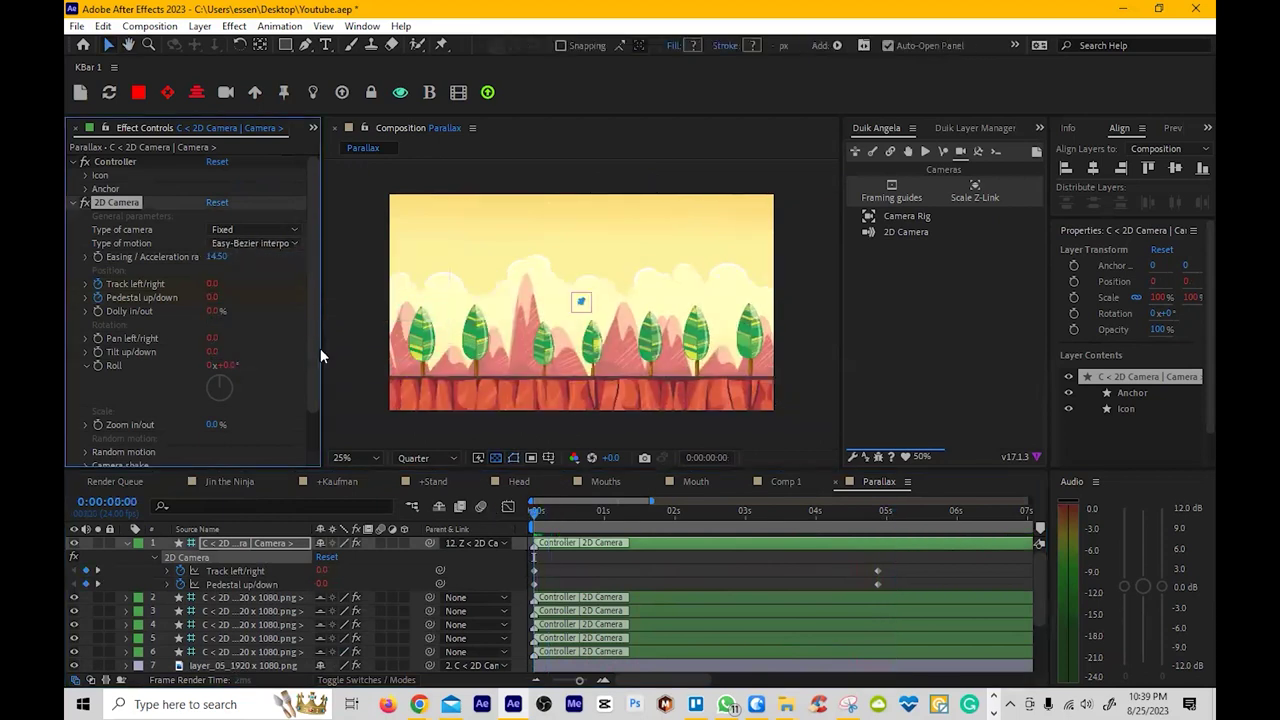
key(space)
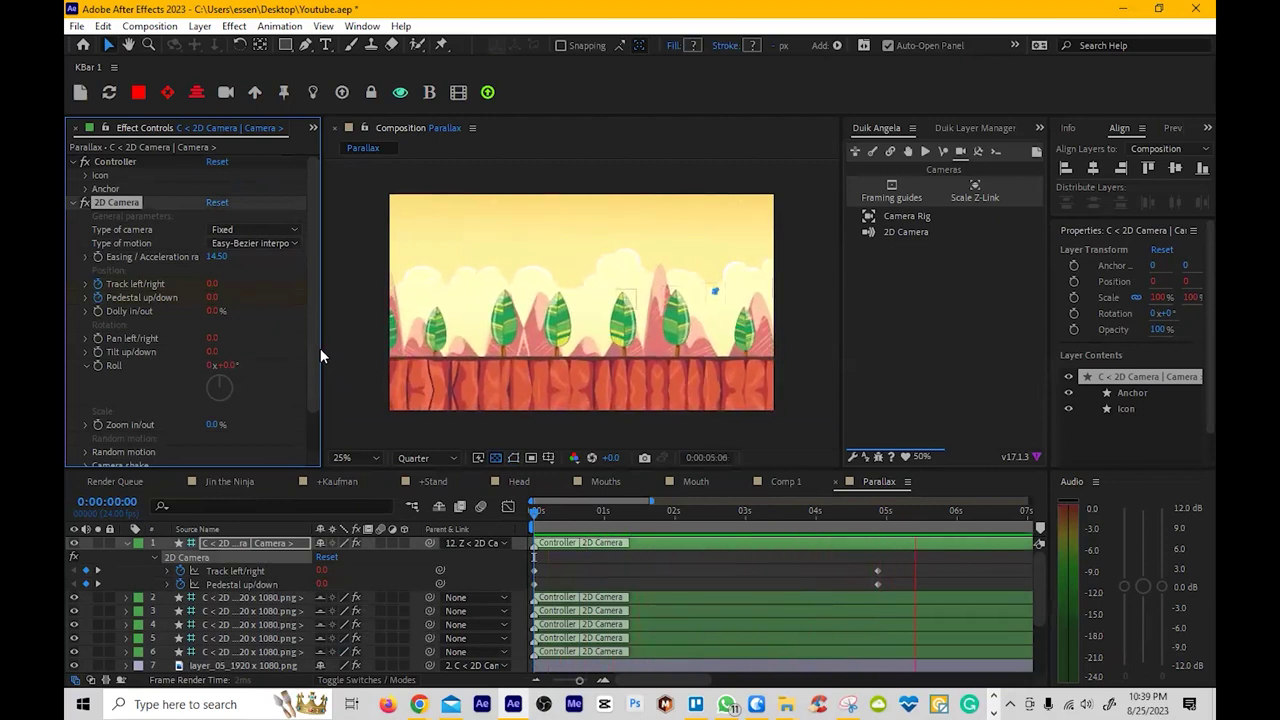
key(space)
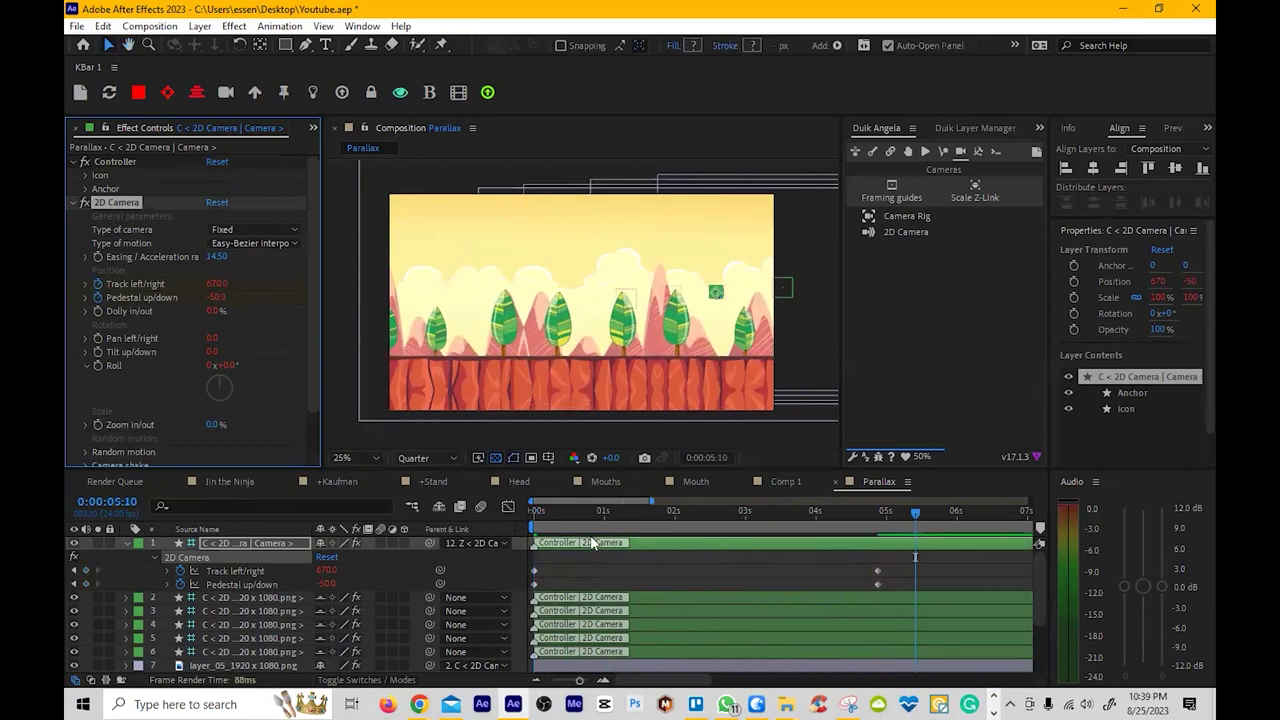
Keyframe Dolly in/out at 0.0% at the composition start
drag(579, 511, 459, 508)
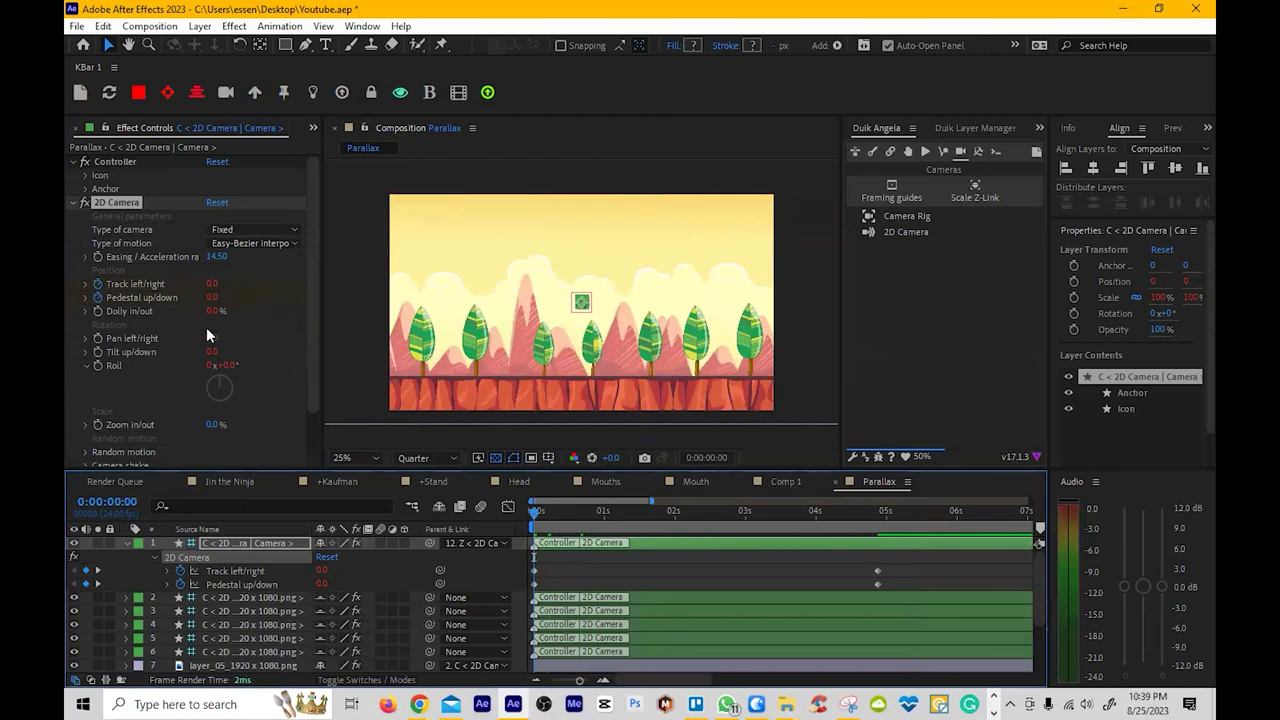
click(830, 298)
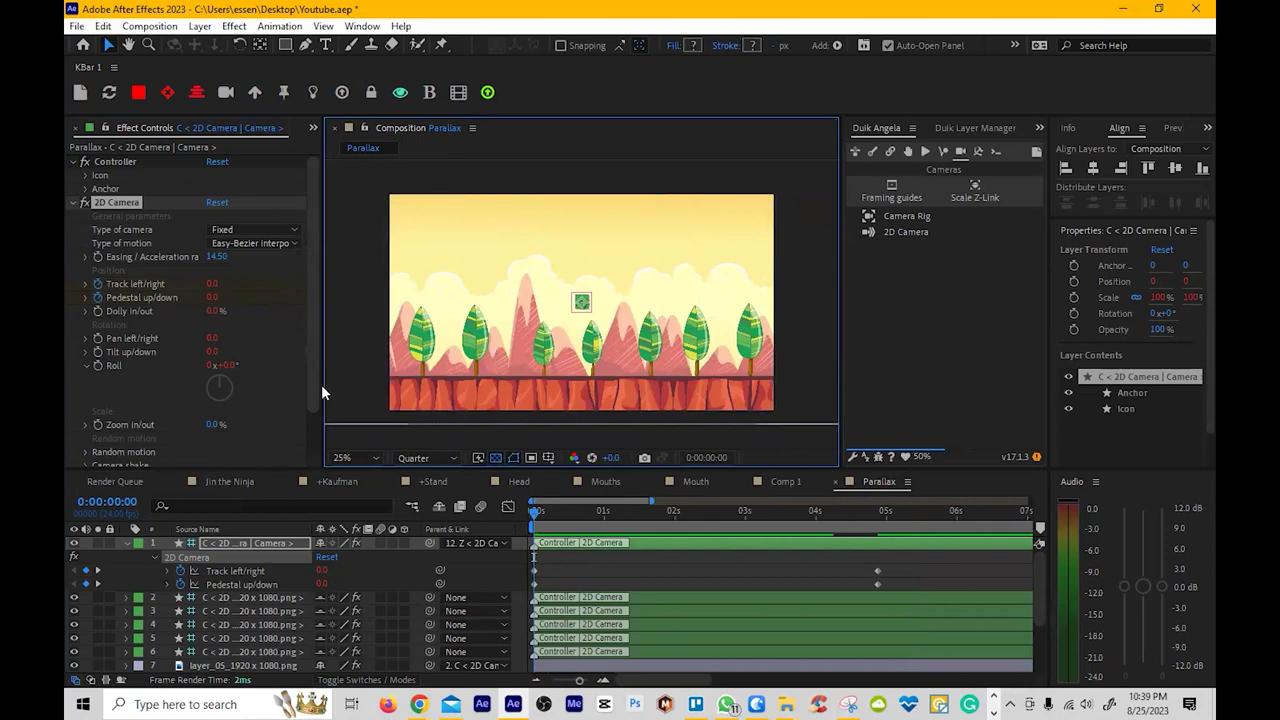
click(99, 311)
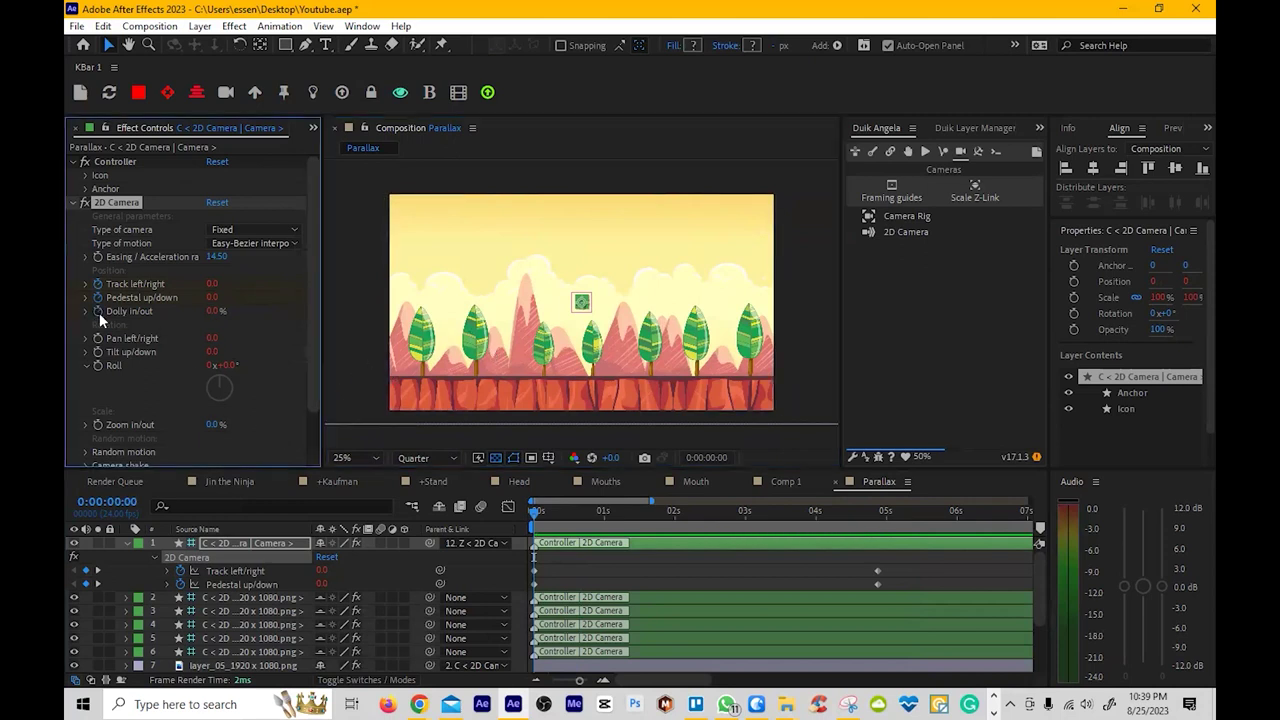
Key Dolly in/out to 21.0% at 0:00:04:21 and preview the camera pushing in
click(97, 584)
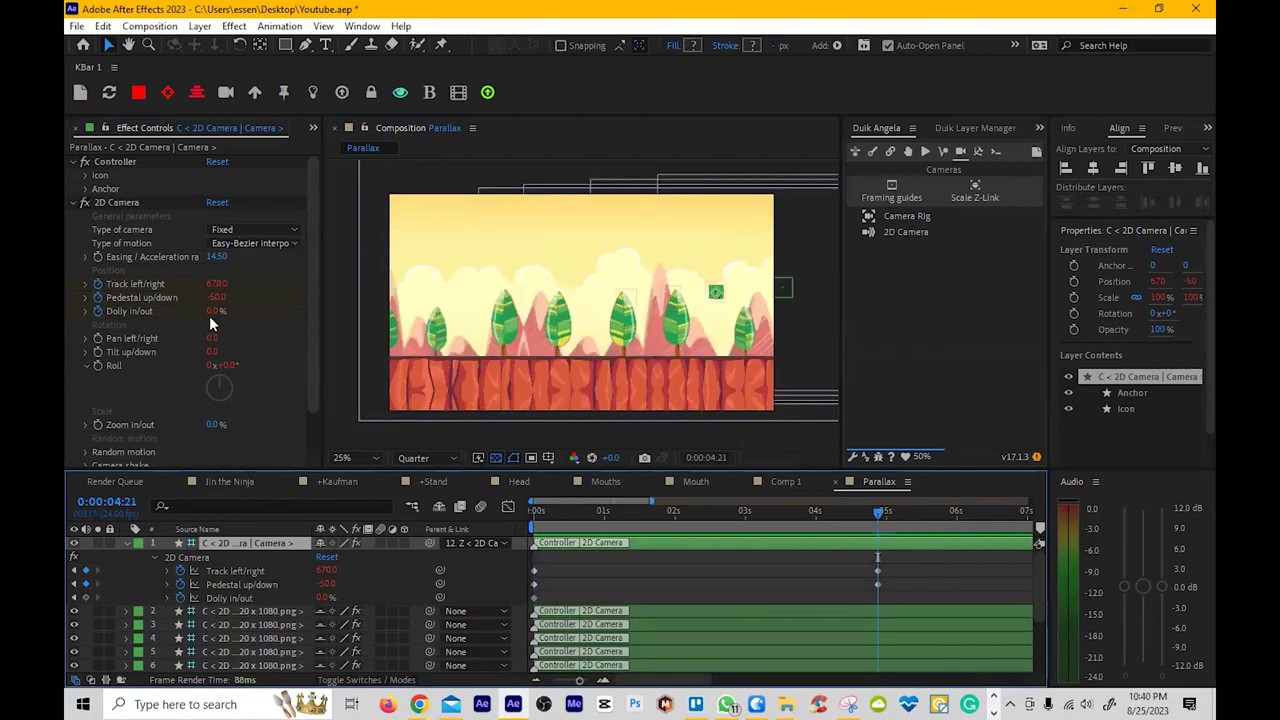
drag(210, 311, 239, 326)
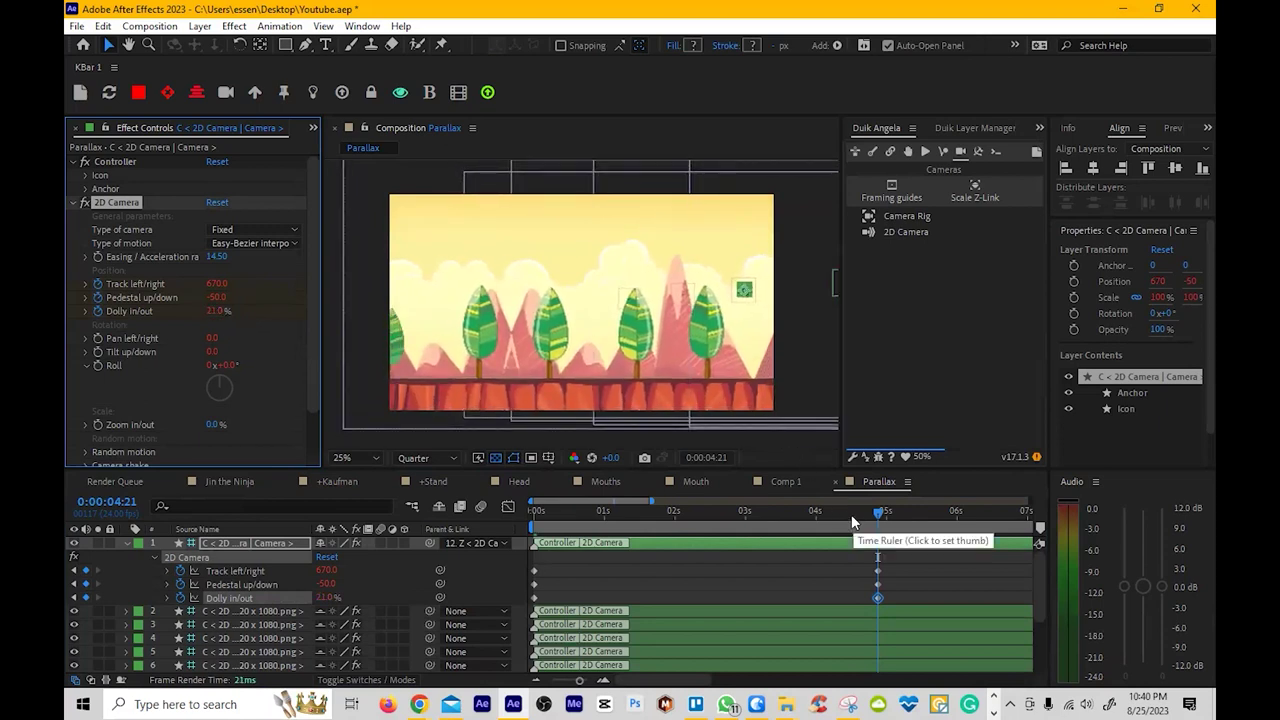
drag(851, 514, 492, 511)
key(space)
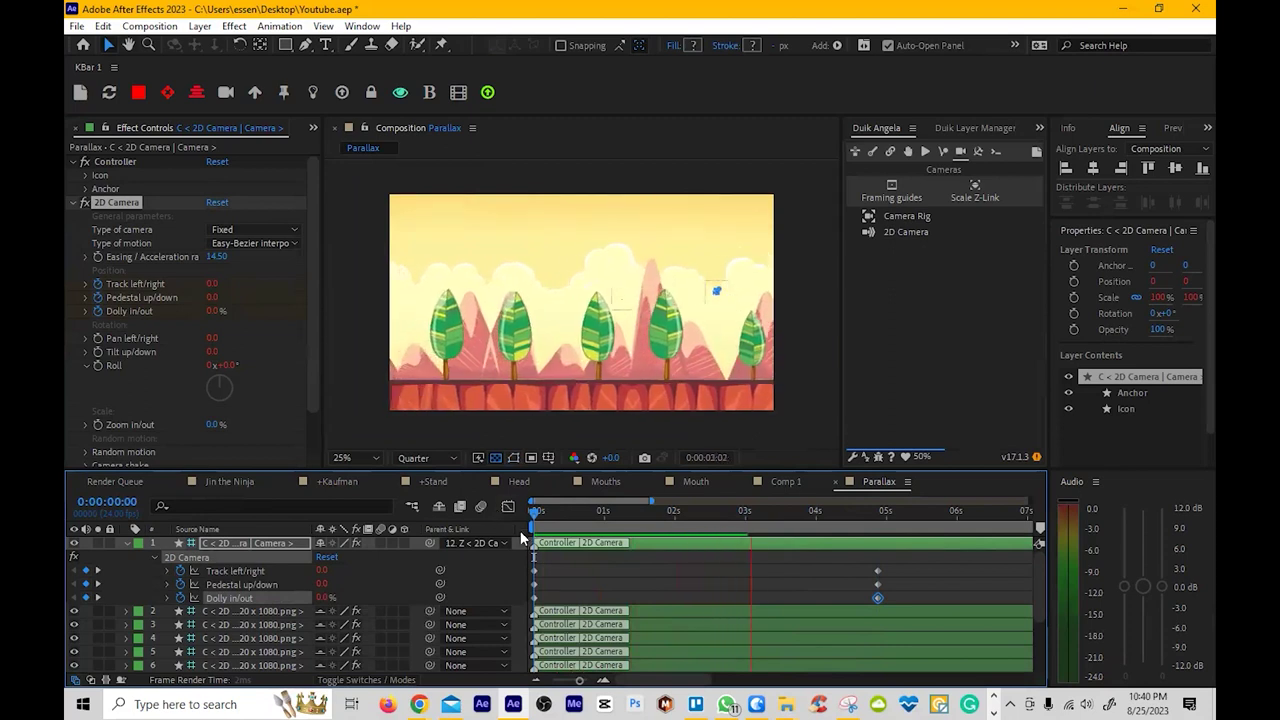
click(763, 512)
drag(742, 514, 834, 541)
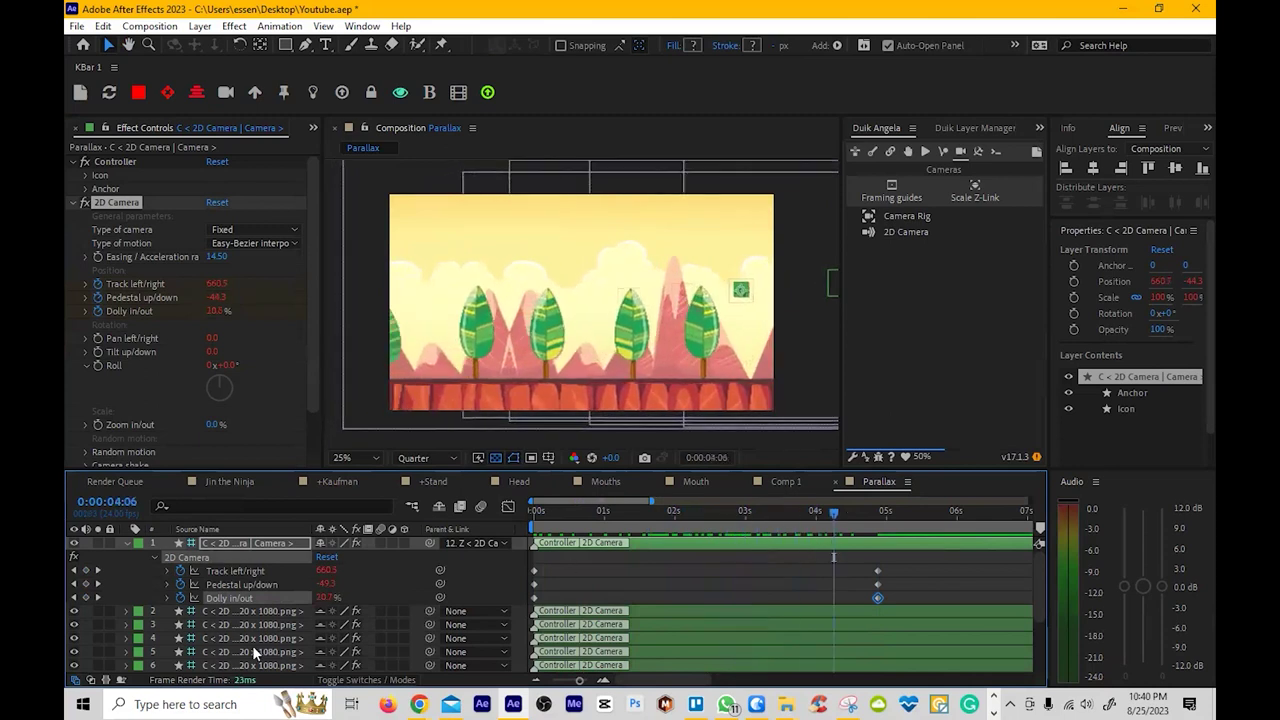
Solo the layer_03 mountains and adjust their Motion Tile Output Height
click(229, 634)
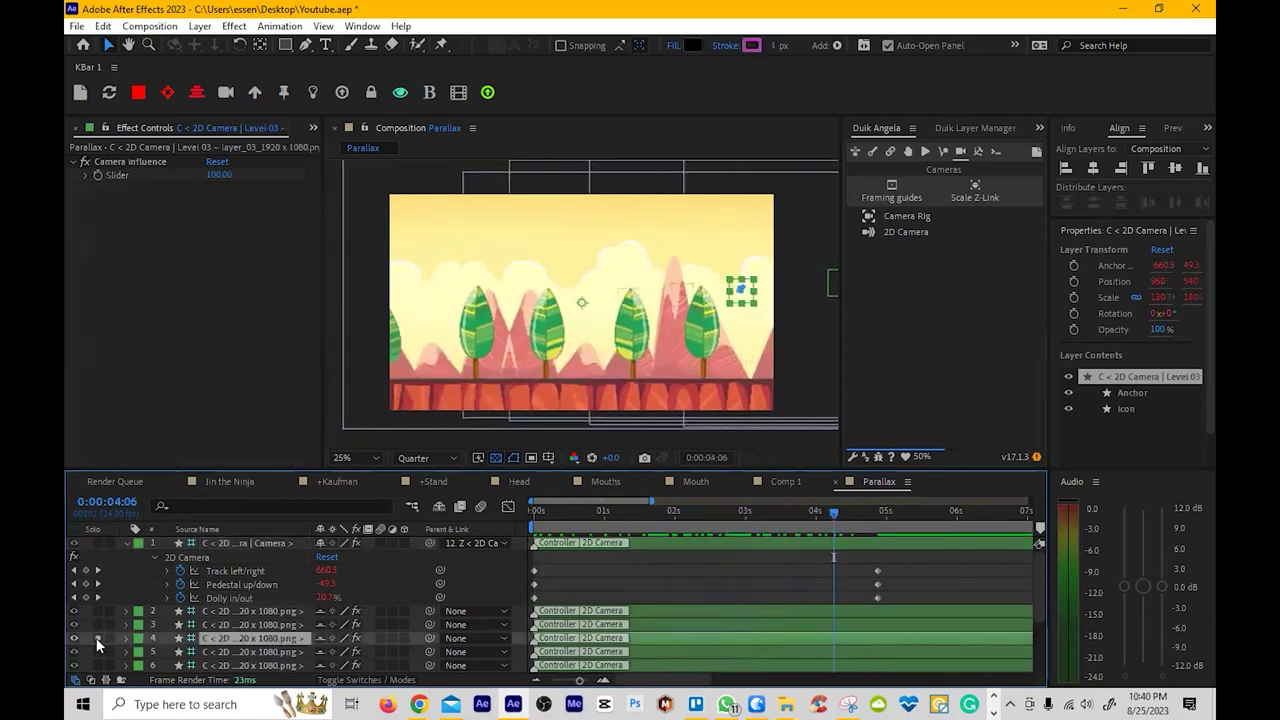
scroll(100, 630, down, 2)
click(97, 610)
click(205, 614)
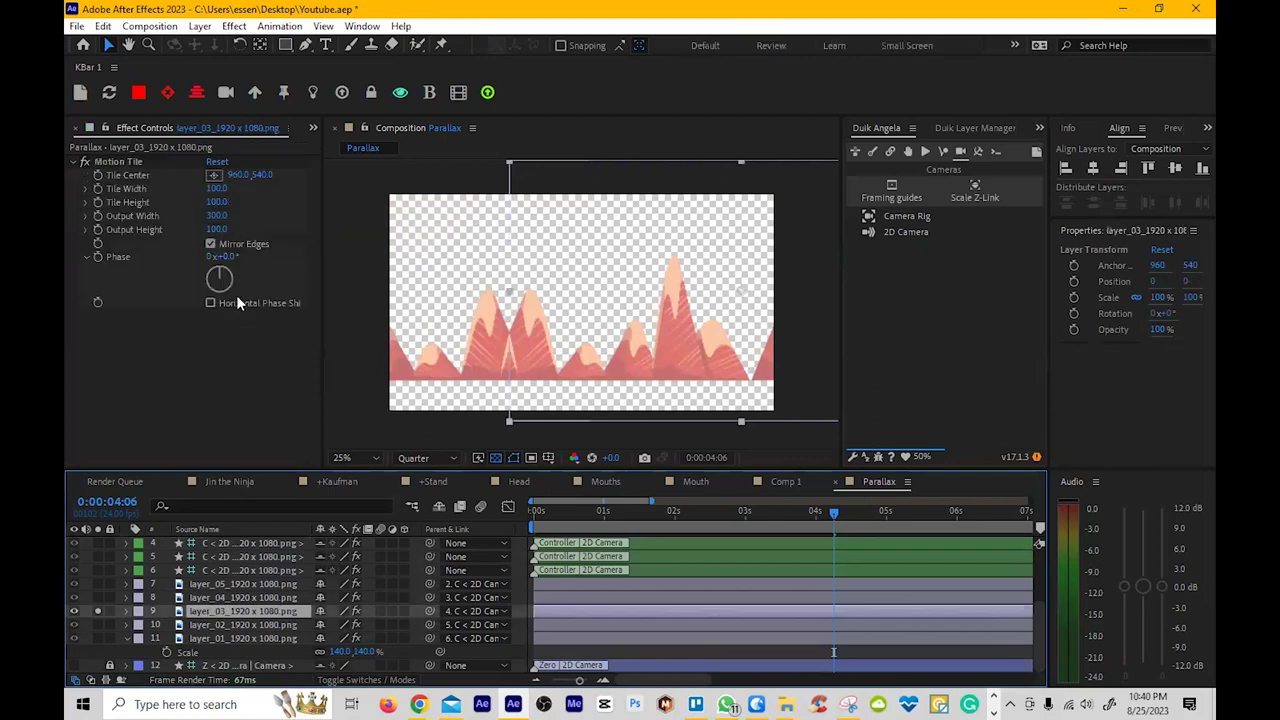
click(217, 229)
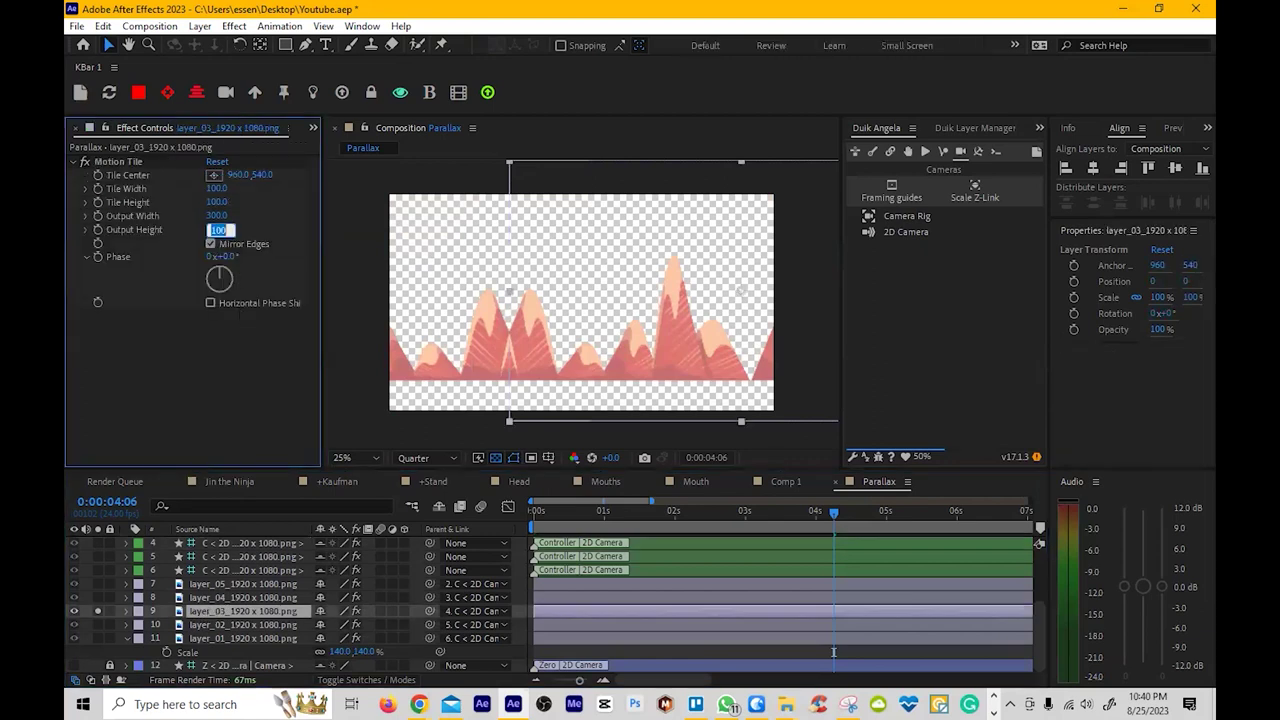
text(300)
key(Return)
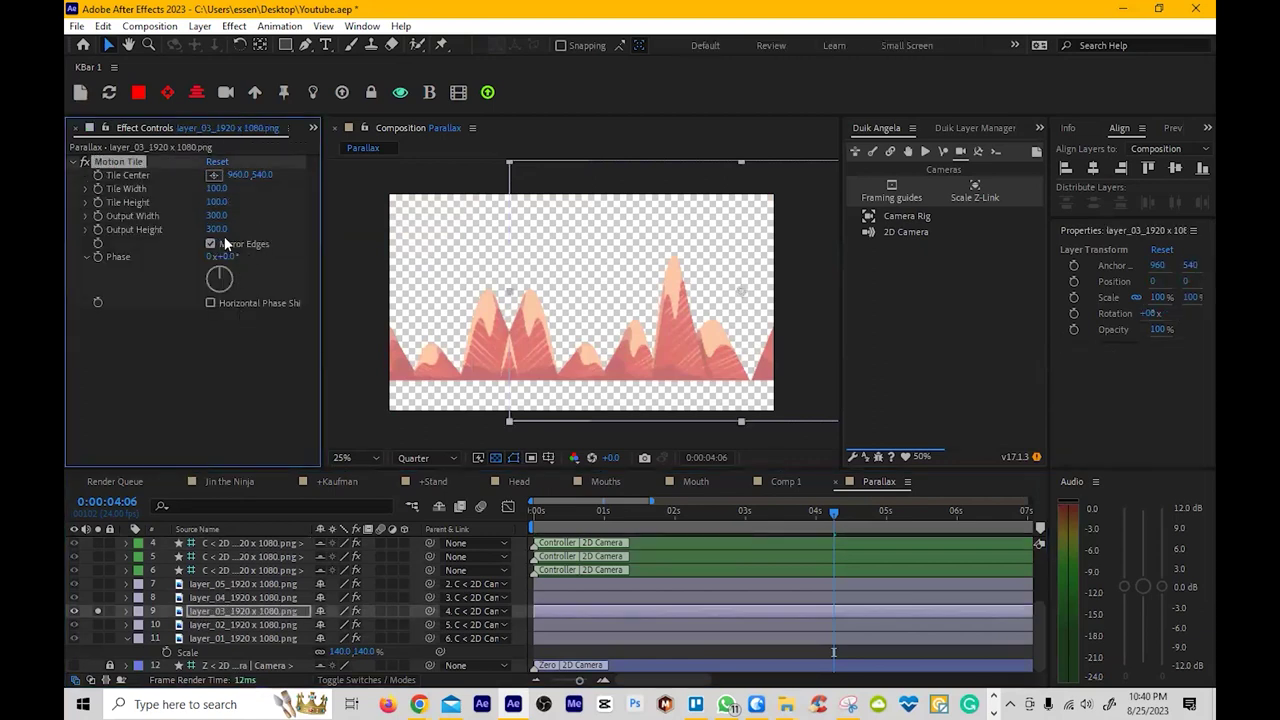
drag(230, 229, 228, 233)
Replace Motion Tile with CC RepeTile set to Repeat with widened expansion, and show Duik's composition tools
key(ctrl+space)
text(re)
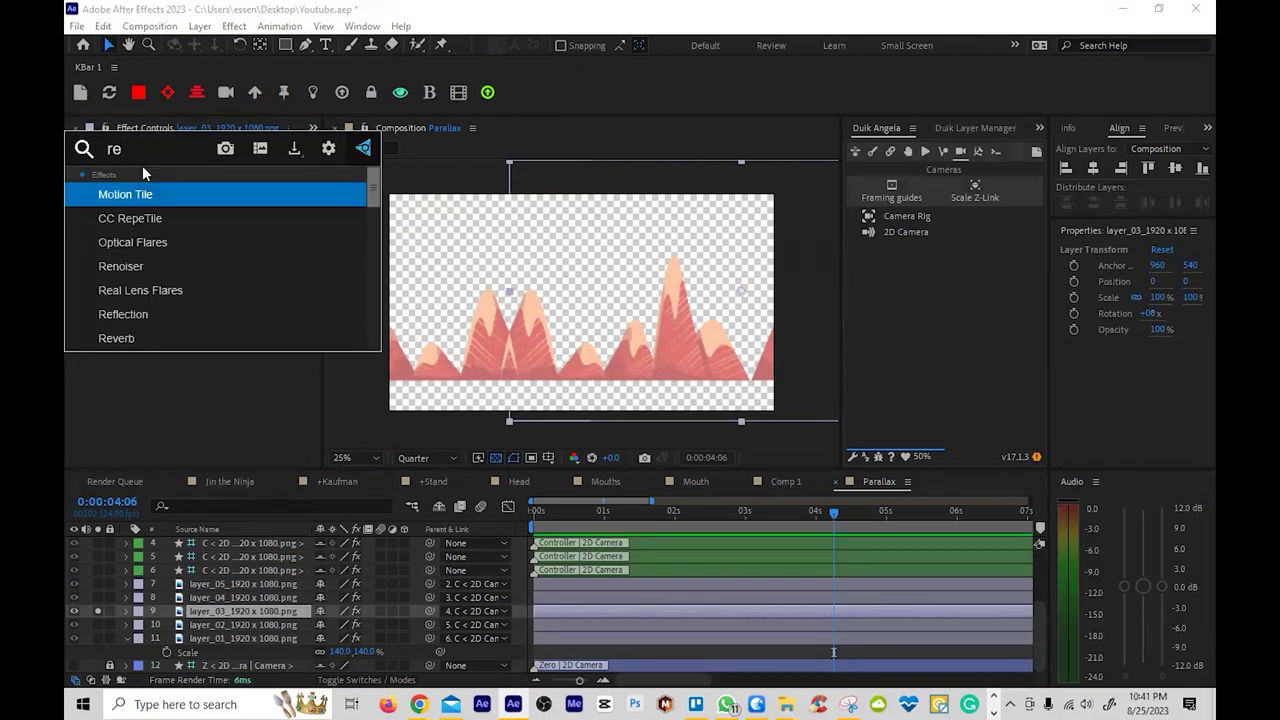
click(152, 217)
click(153, 157)
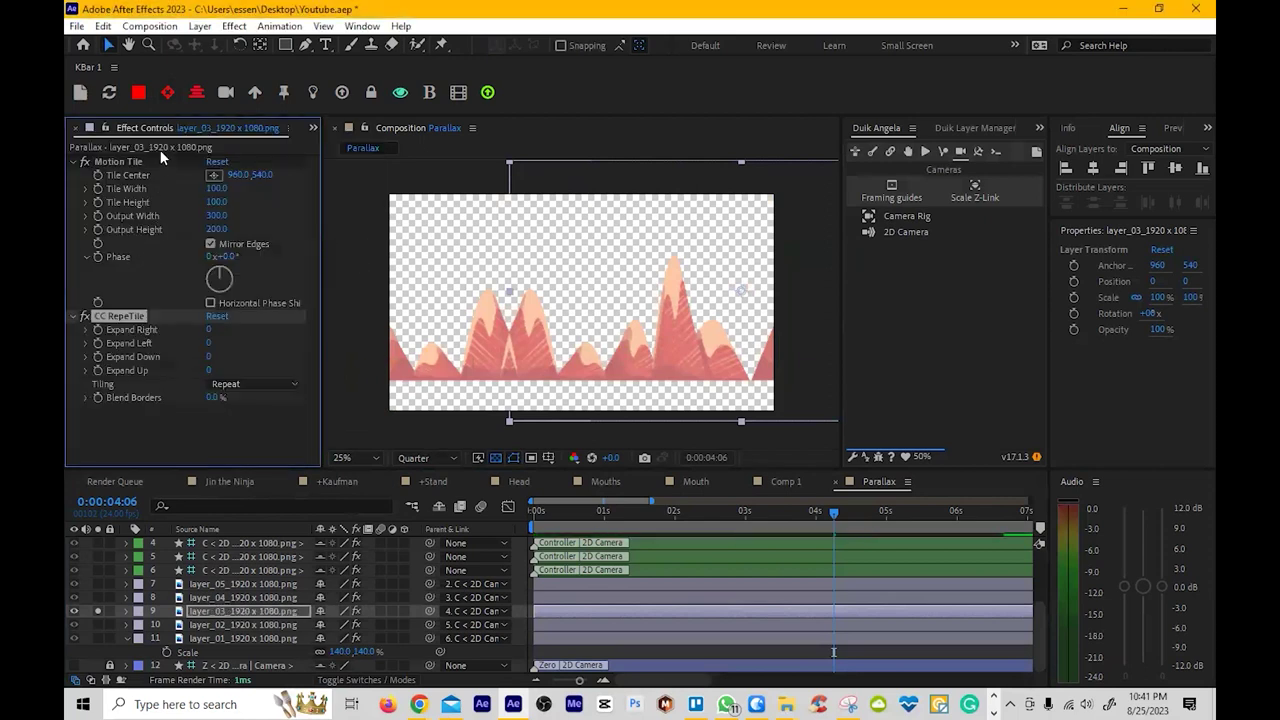
key(Delete)
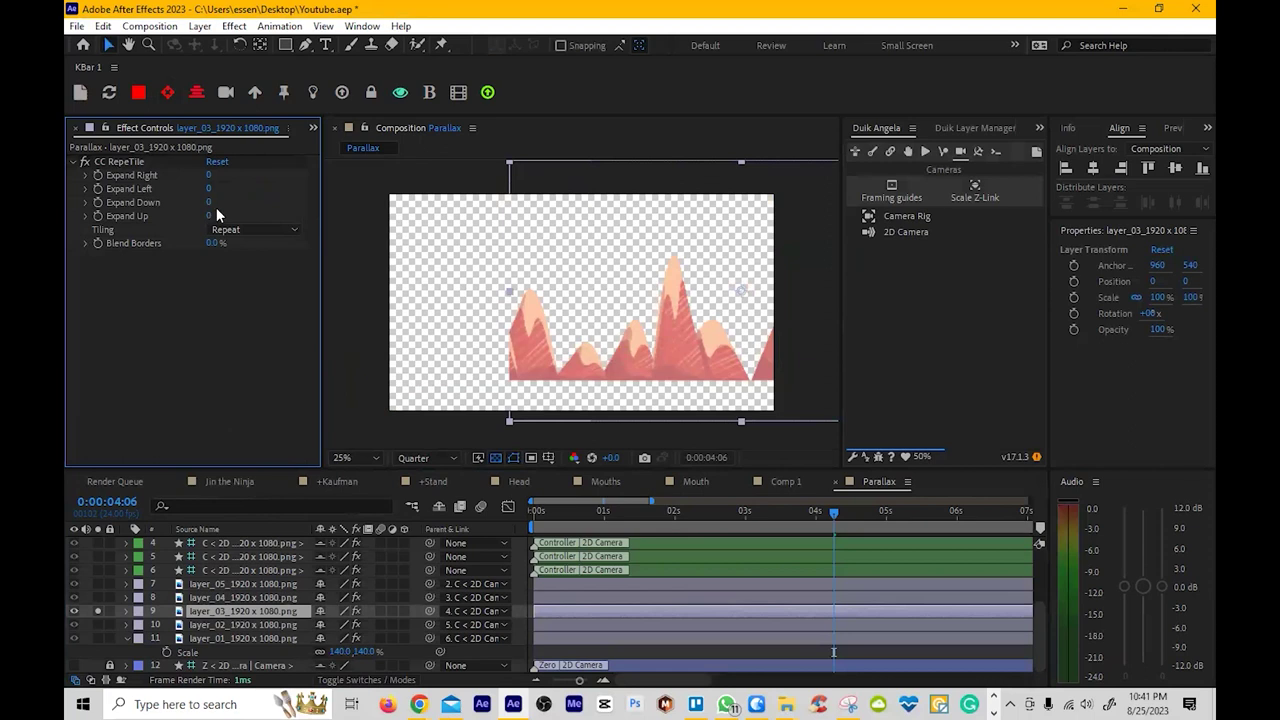
drag(208, 202, 273, 202)
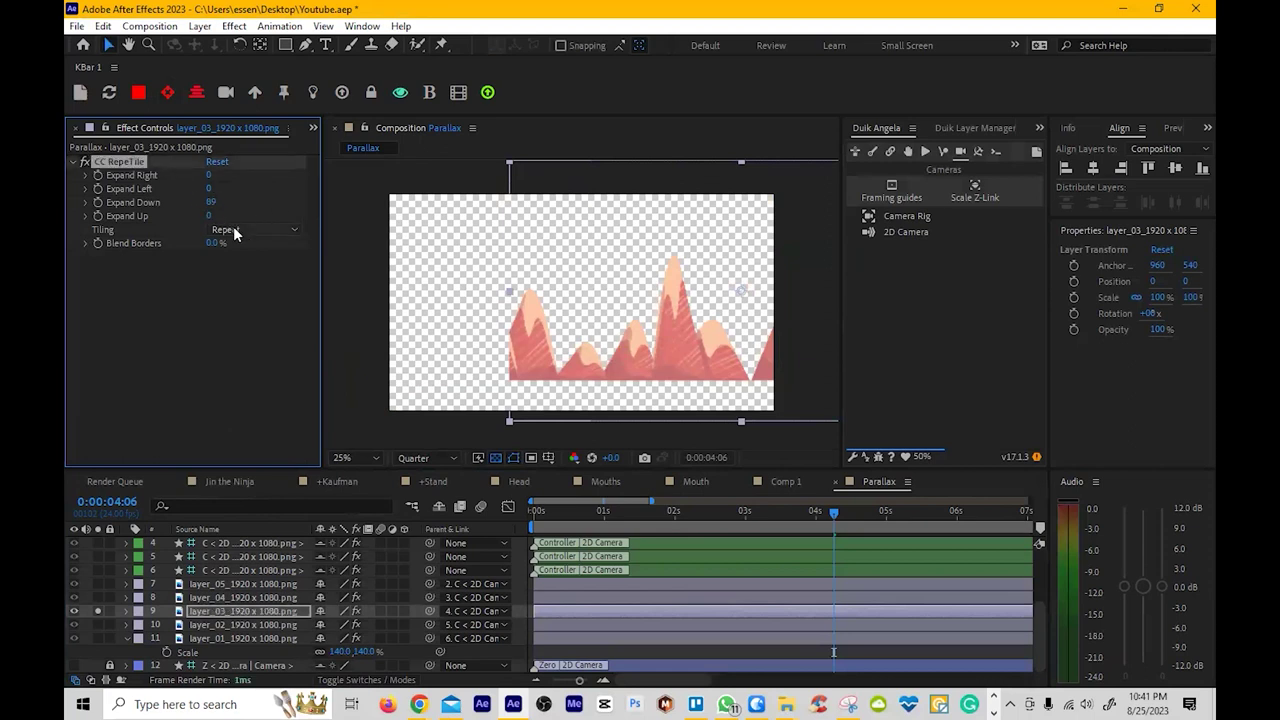
click(240, 231)
click(288, 296)
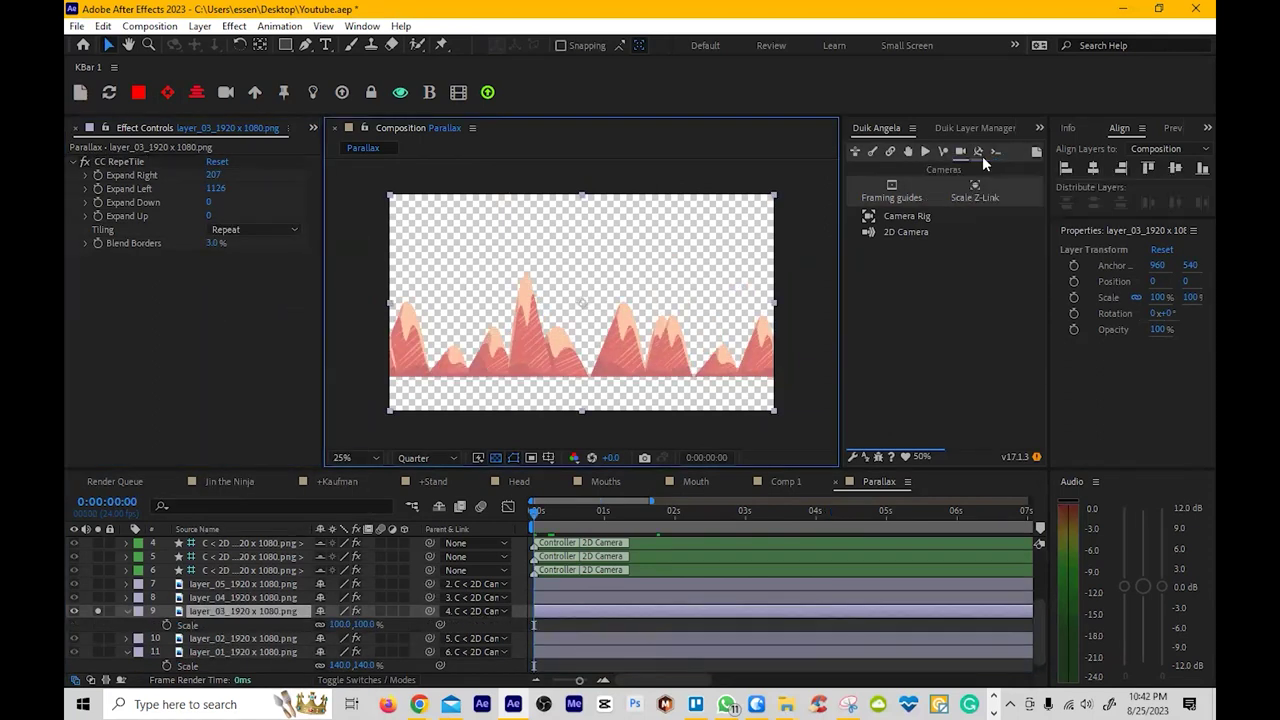
click(977, 153)
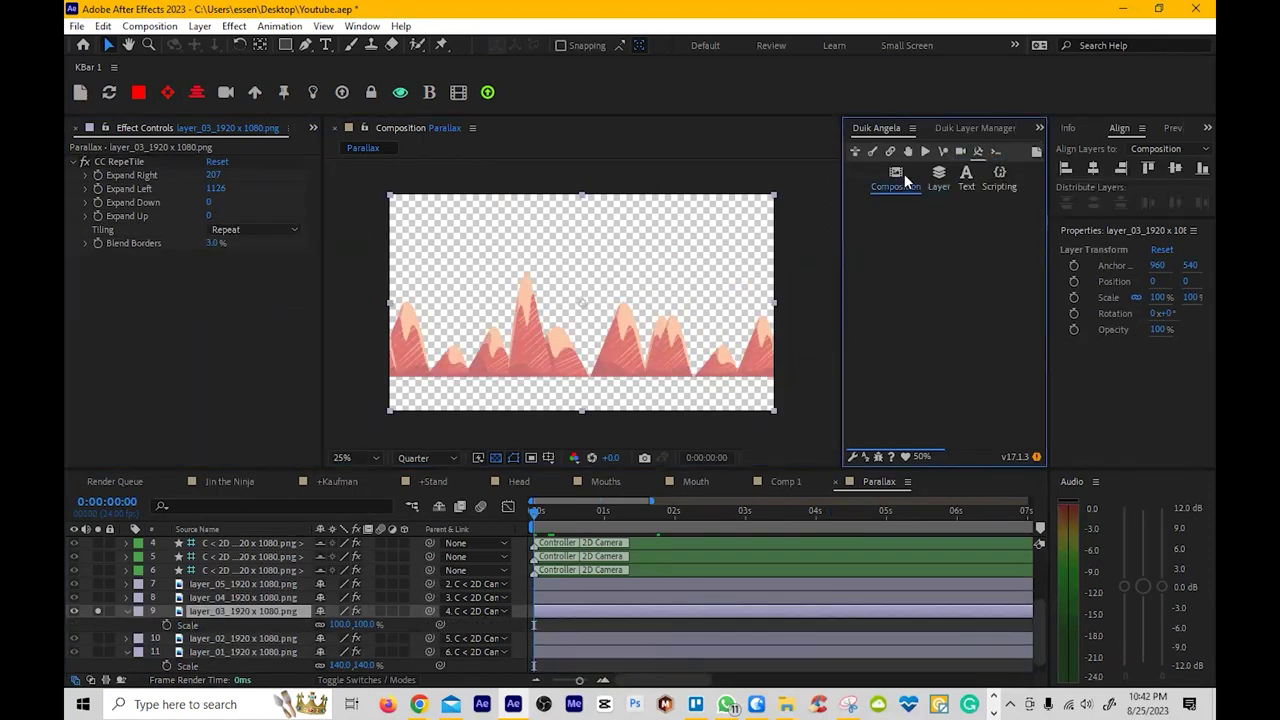
click(906, 180)
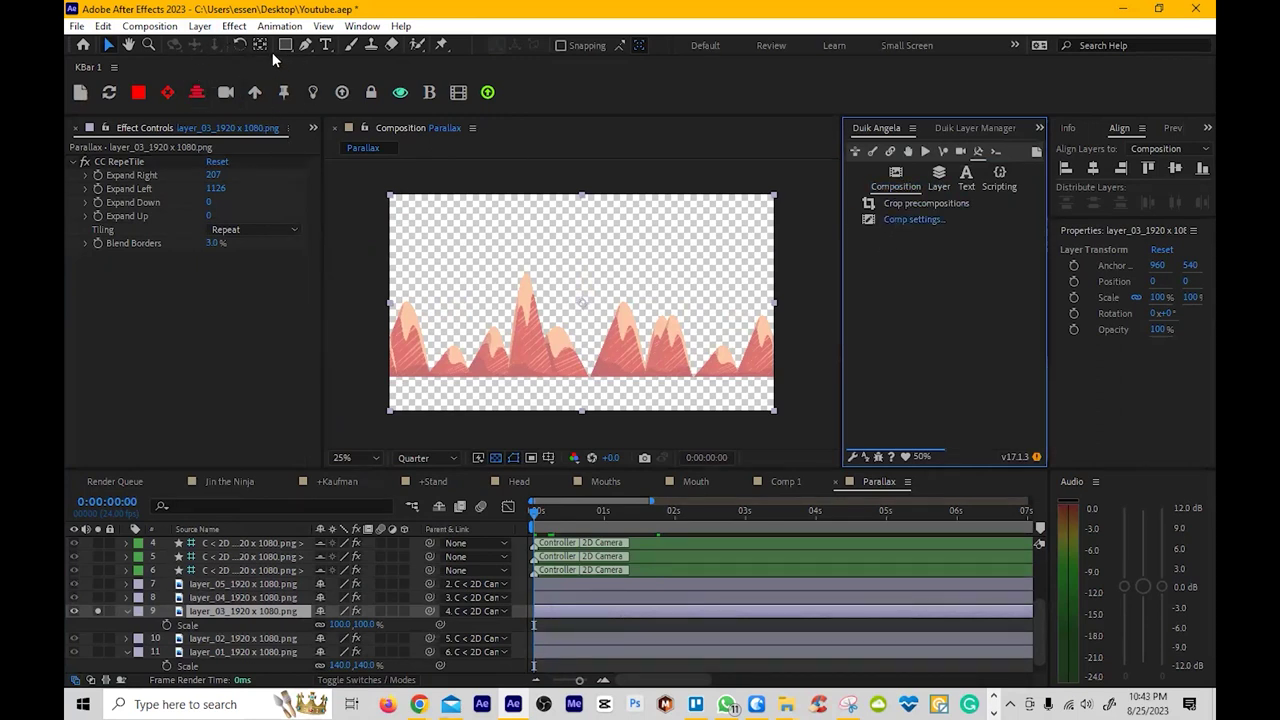
Precompose layer_03 as 'Mountains' and draw a rectangular mask around the peaks
right_click(222, 612)
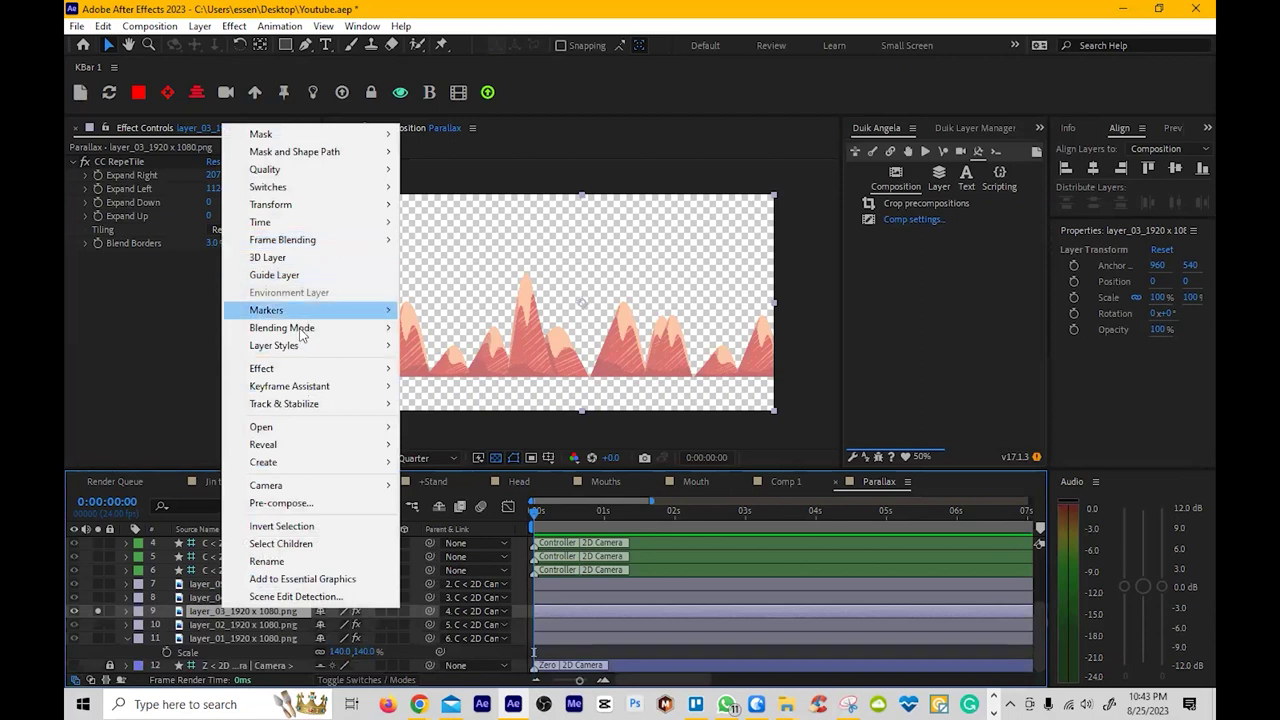
click(281, 507)
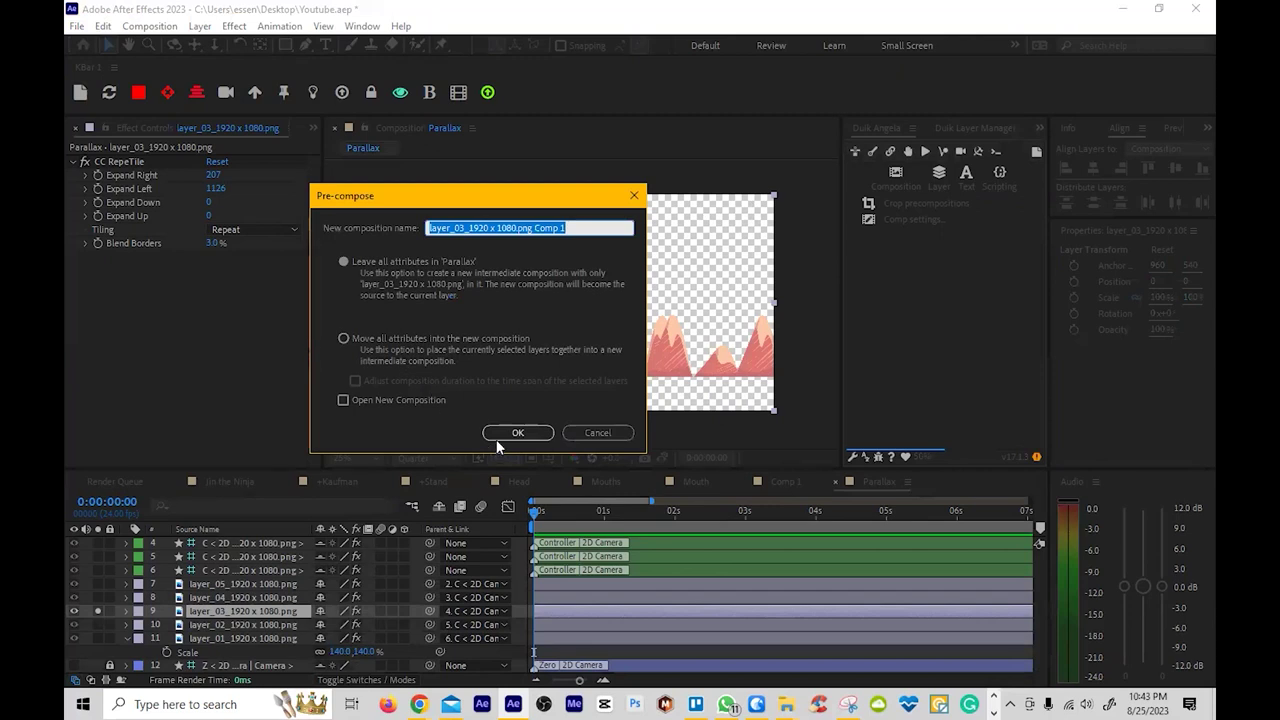
text(Mountai)
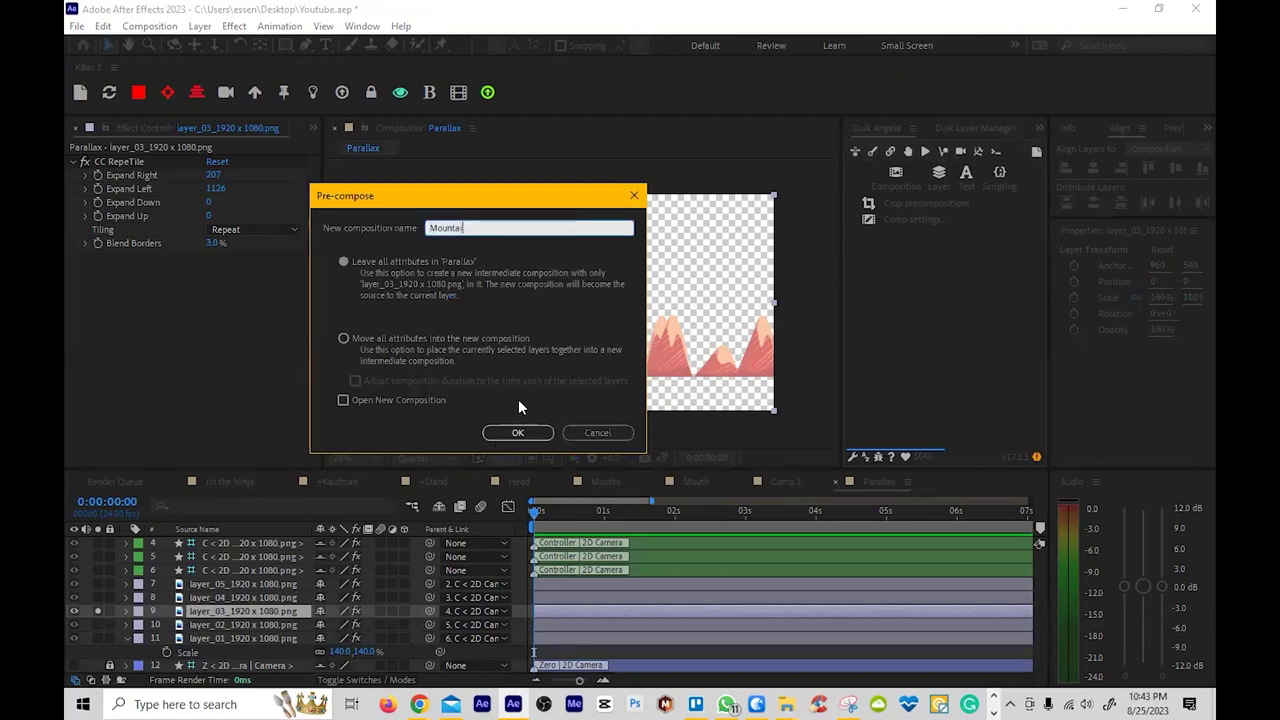
text(ns)
click(518, 432)
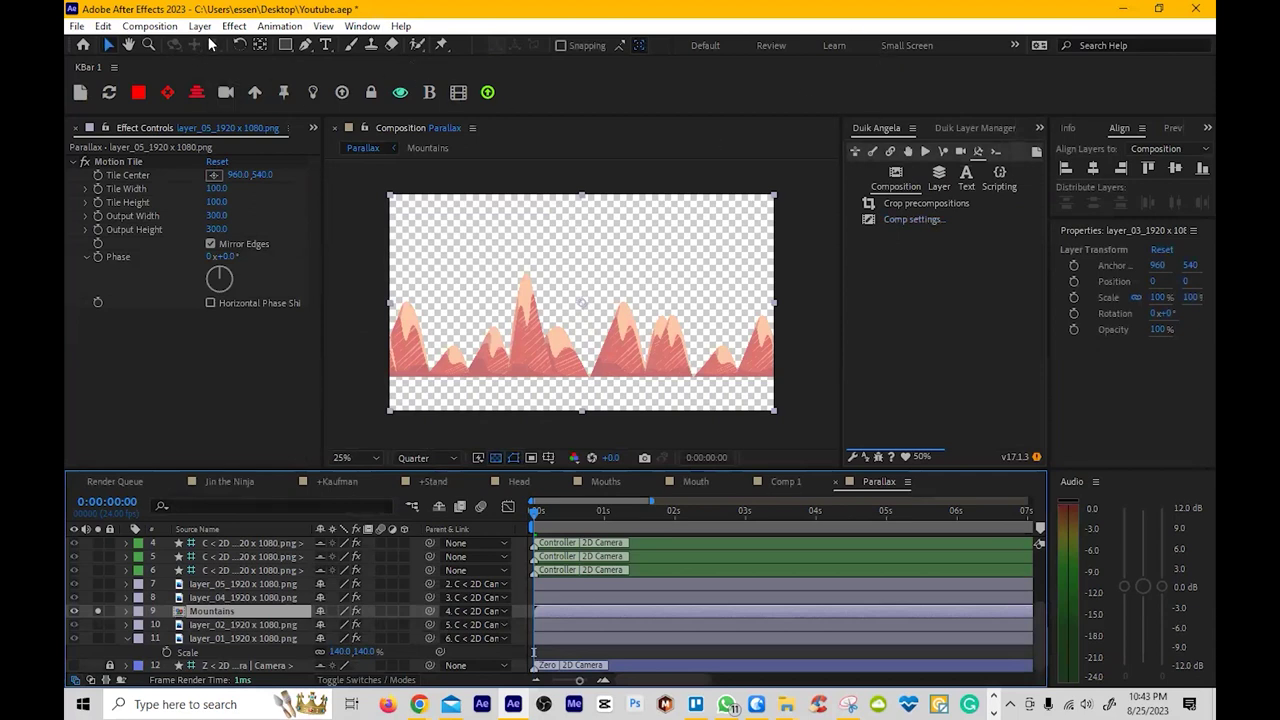
click(285, 44)
mouse_move(389, 248)
mouse_down()
mouse_move(500, 343)
mouse_move(703, 347)
mouse_move(790, 366)
mouse_move(771, 366)
mouse_move(771, 393)
mouse_move(774, 377)
mouse_up()
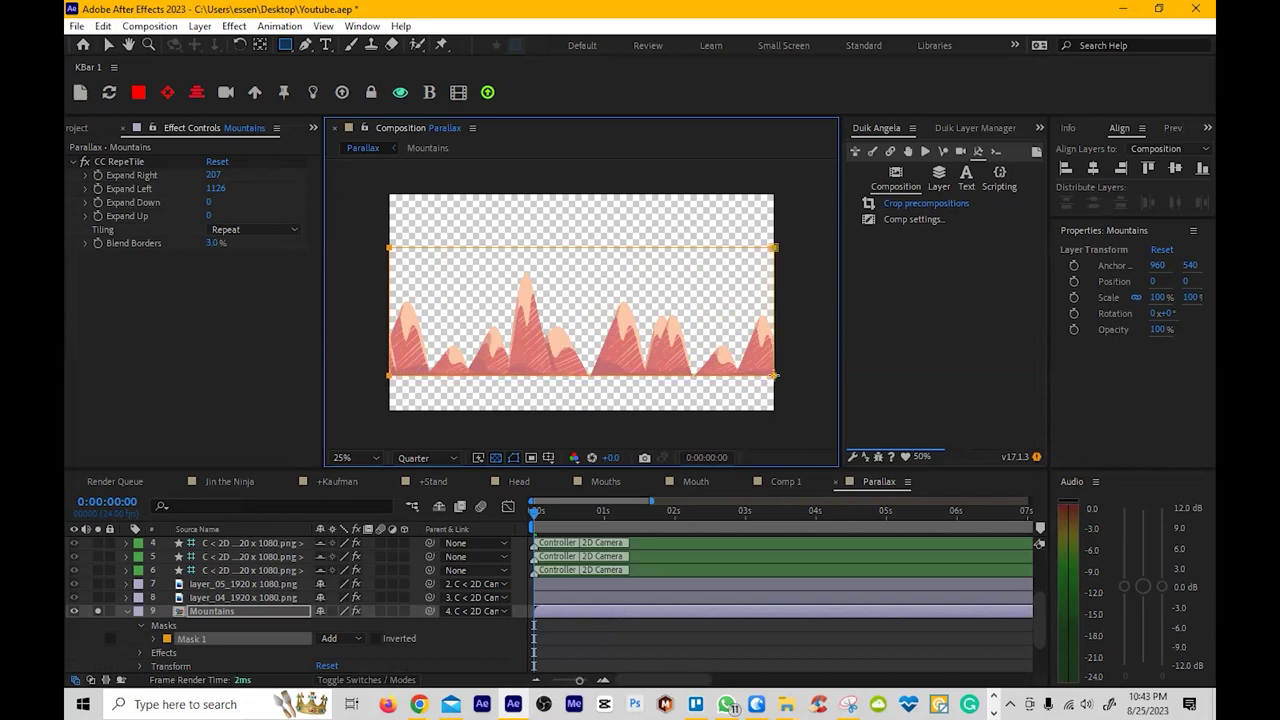
Crop the Mountains precomp to its mask and give CC RepeTile Expand Down 362 with Unfold tiling
click(896, 205)
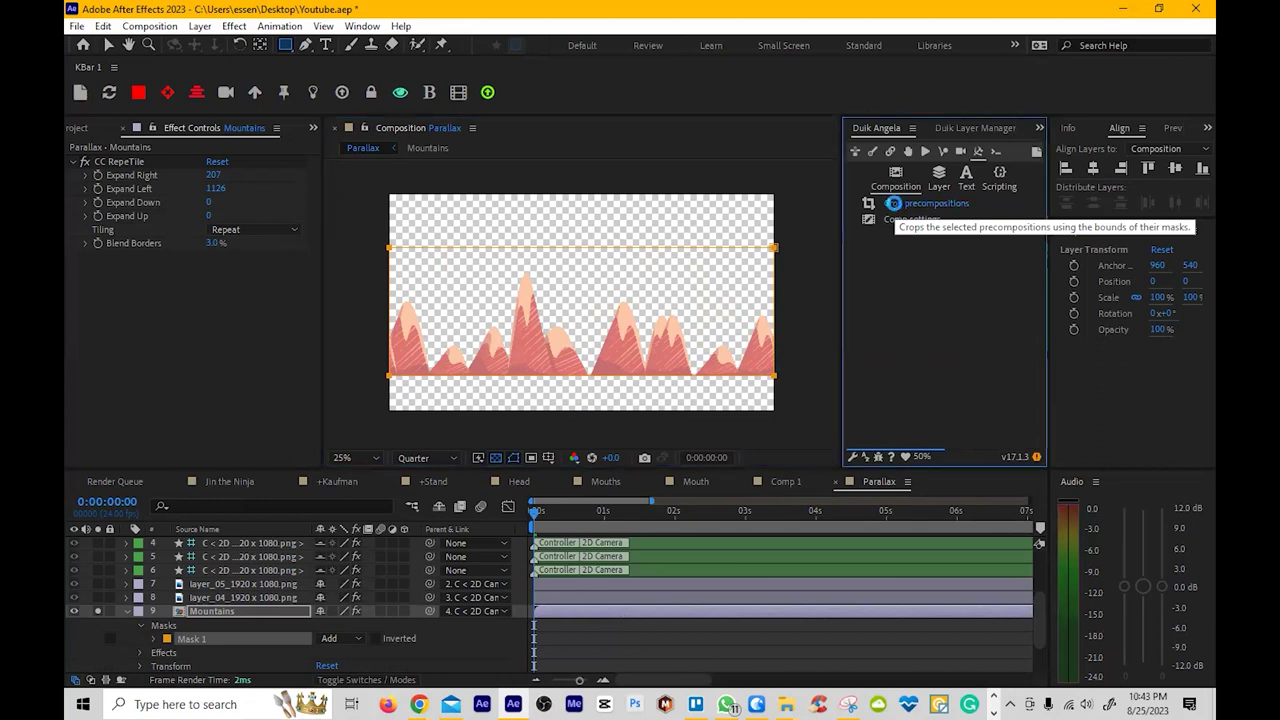
click(216, 605)
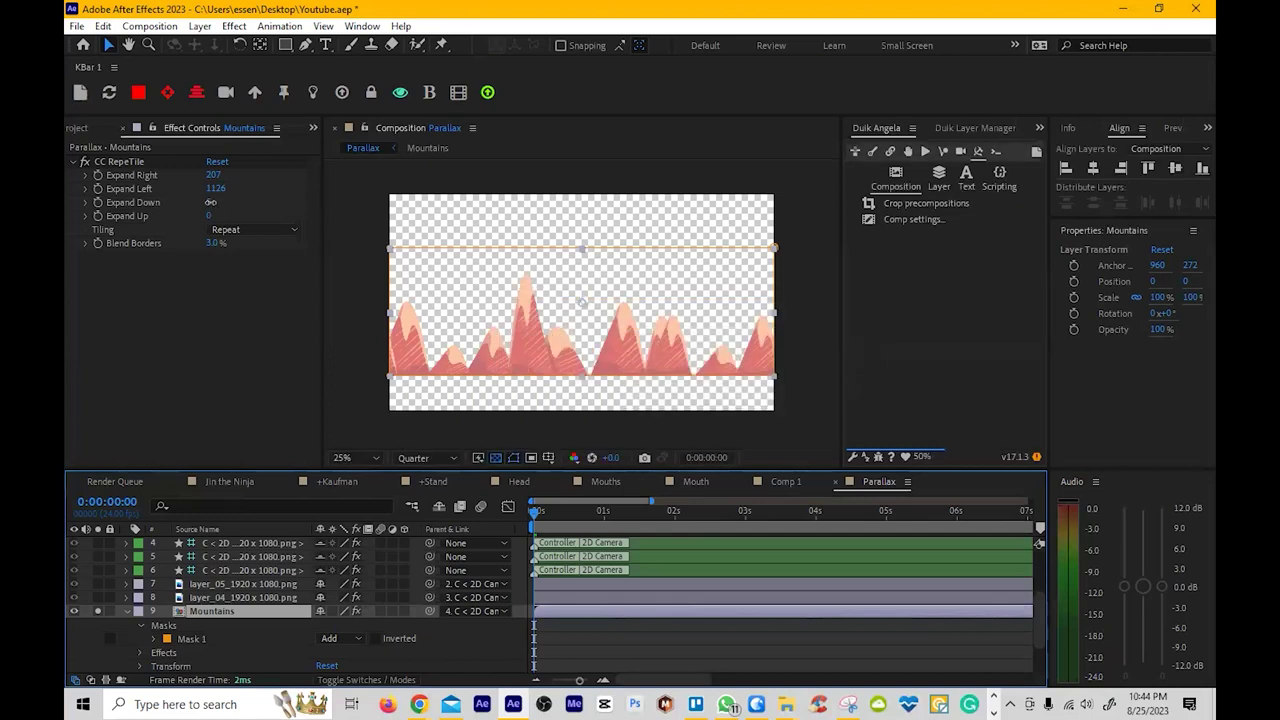
drag(210, 202, 225, 203)
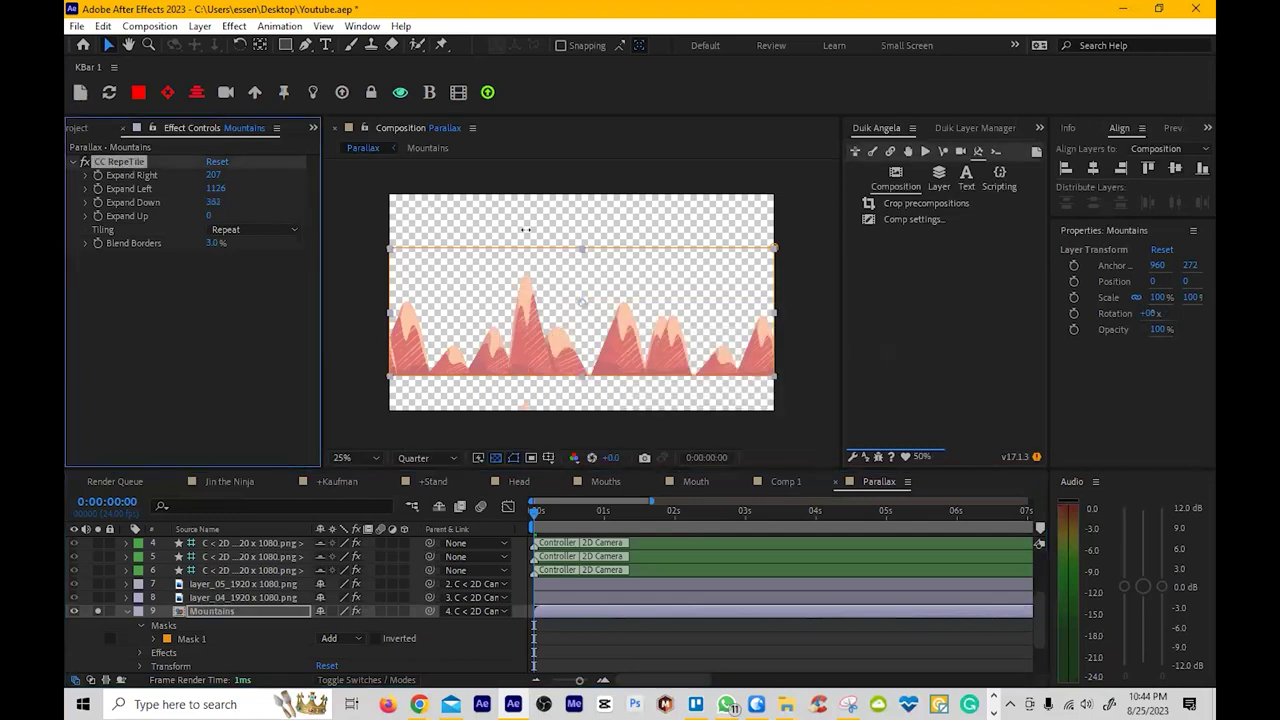
click(250, 230)
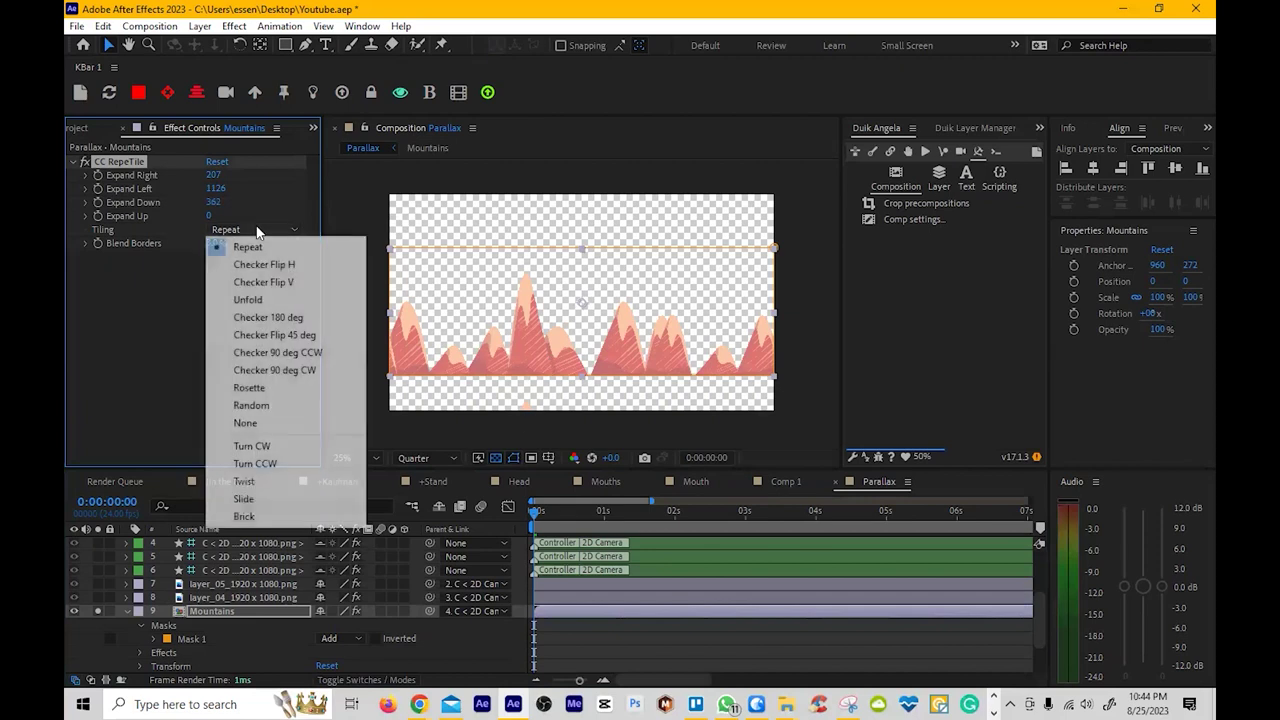
click(264, 300)
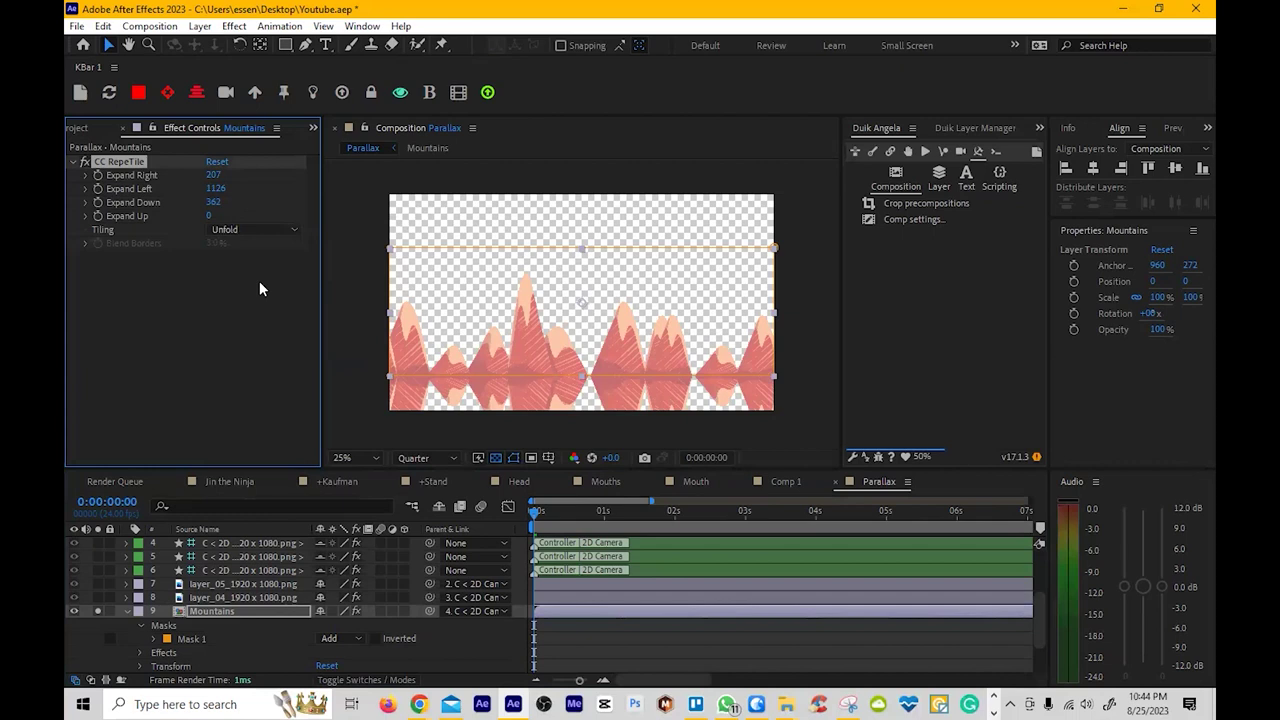
key(u)
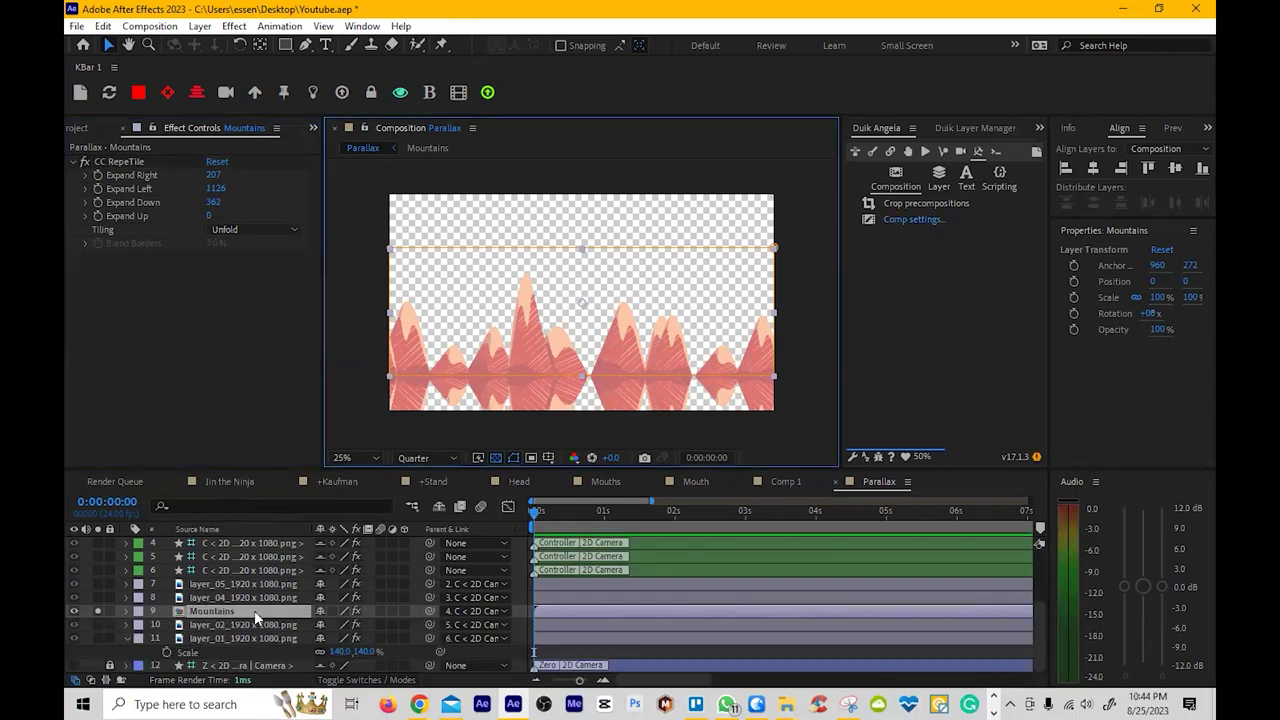
click(254, 610)
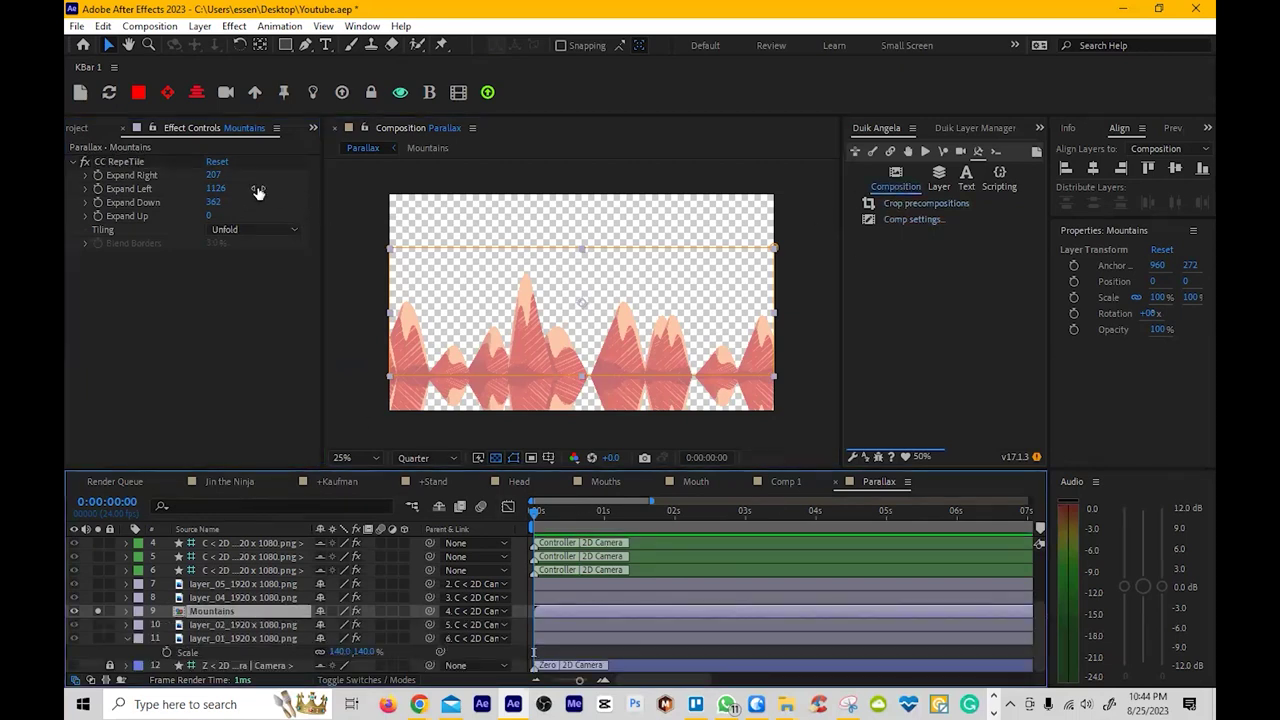
click(82, 137)
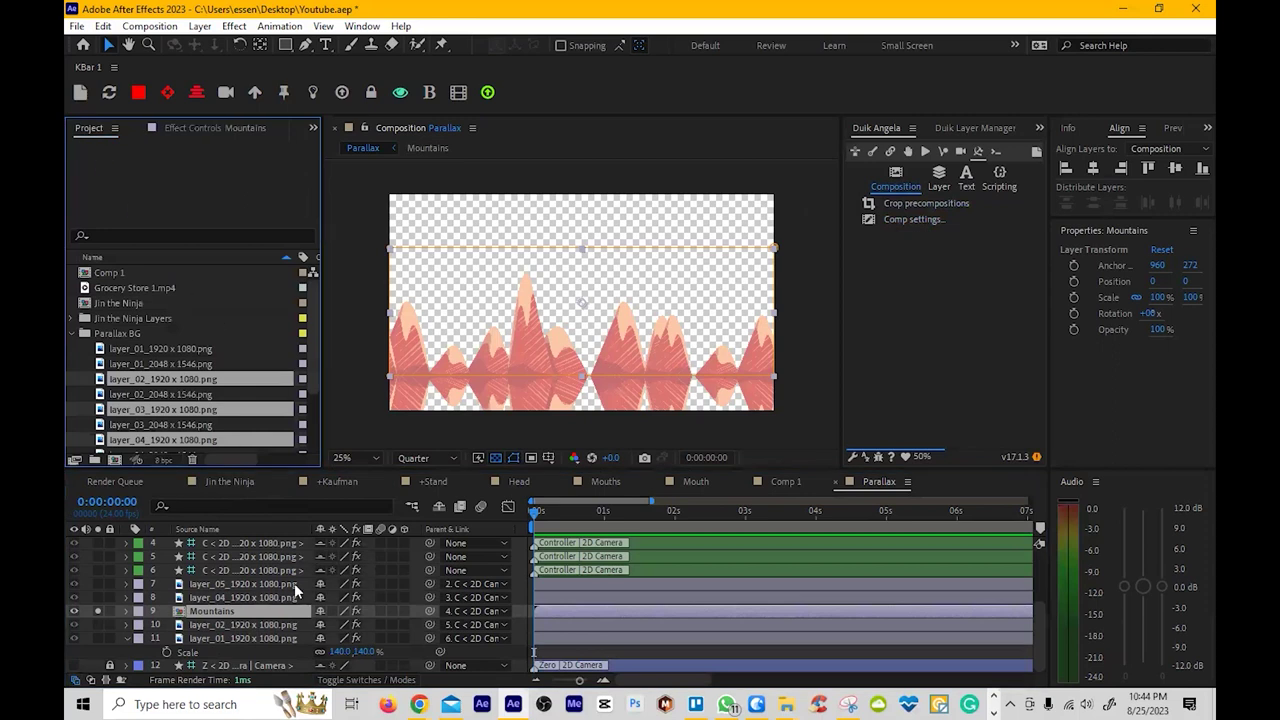
Open Duik's Comp settings options and preview the parallax pan across all background layers
click(905, 219)
click(250, 614)
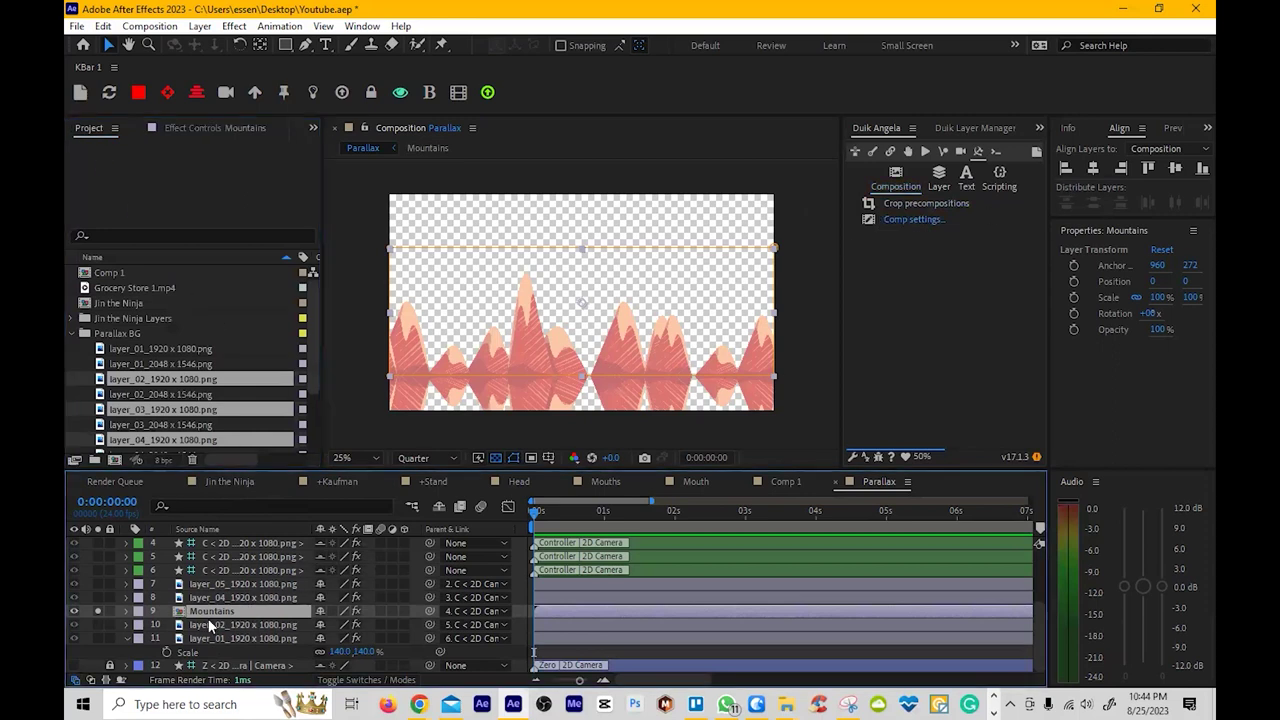
click(907, 221)
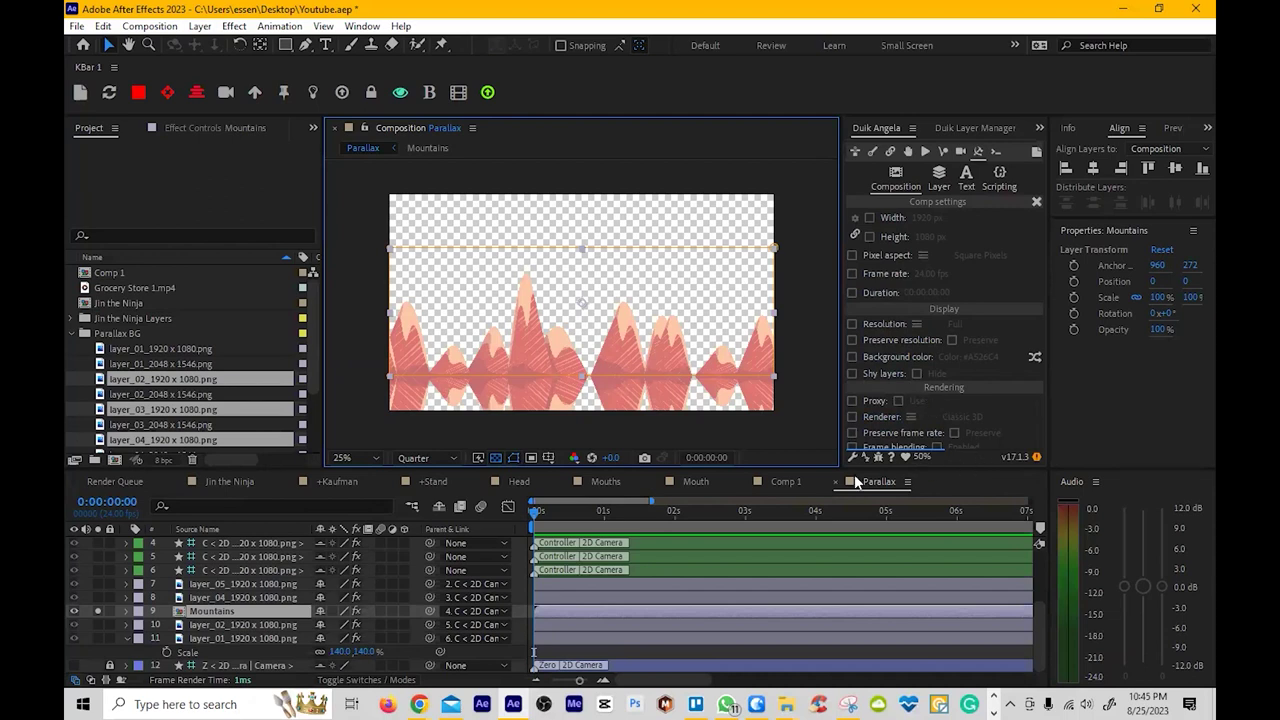
click(897, 174)
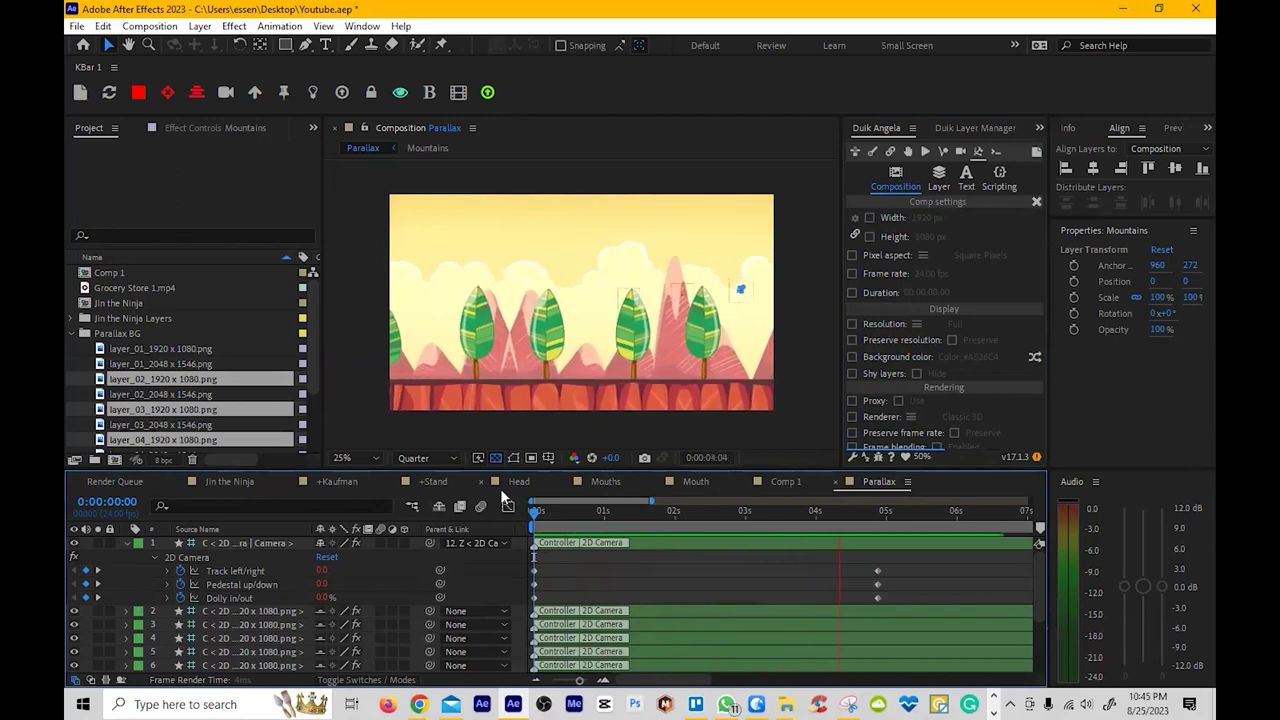
Stop the preview at 0:00:05:02 and show the 2D Camera controller's Effect Controls
key(space)
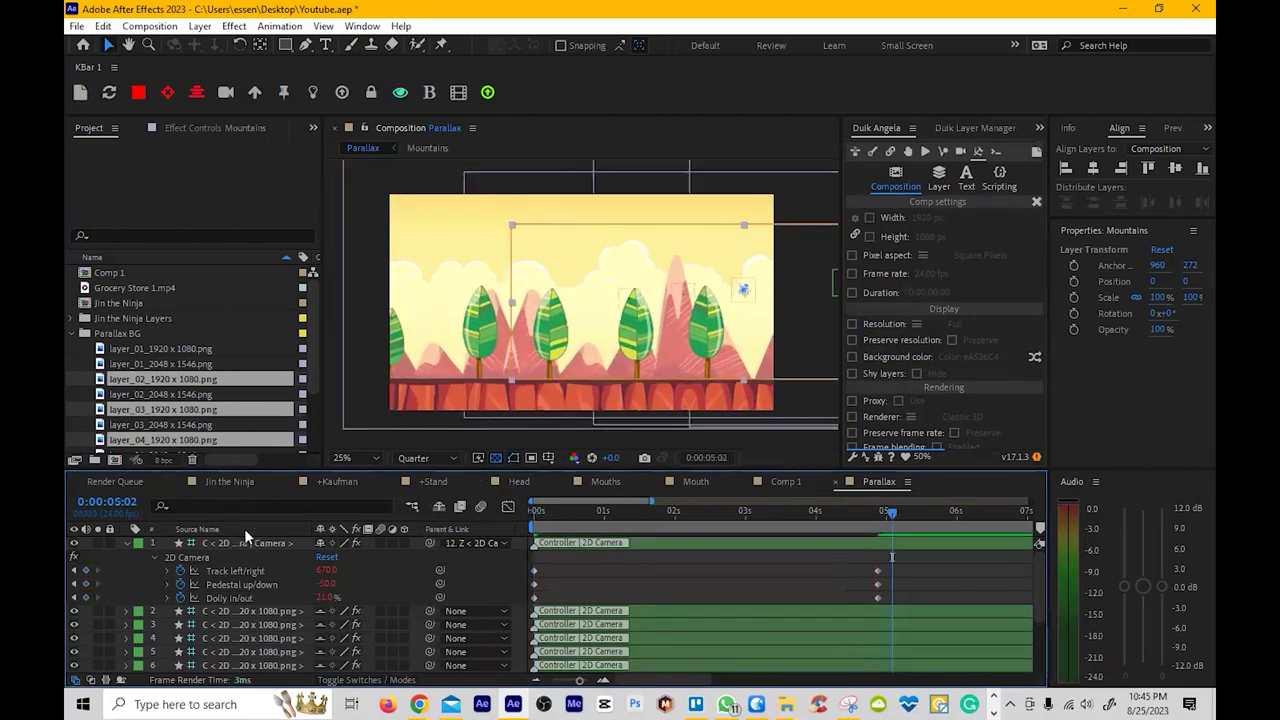
click(243, 540)
click(238, 127)
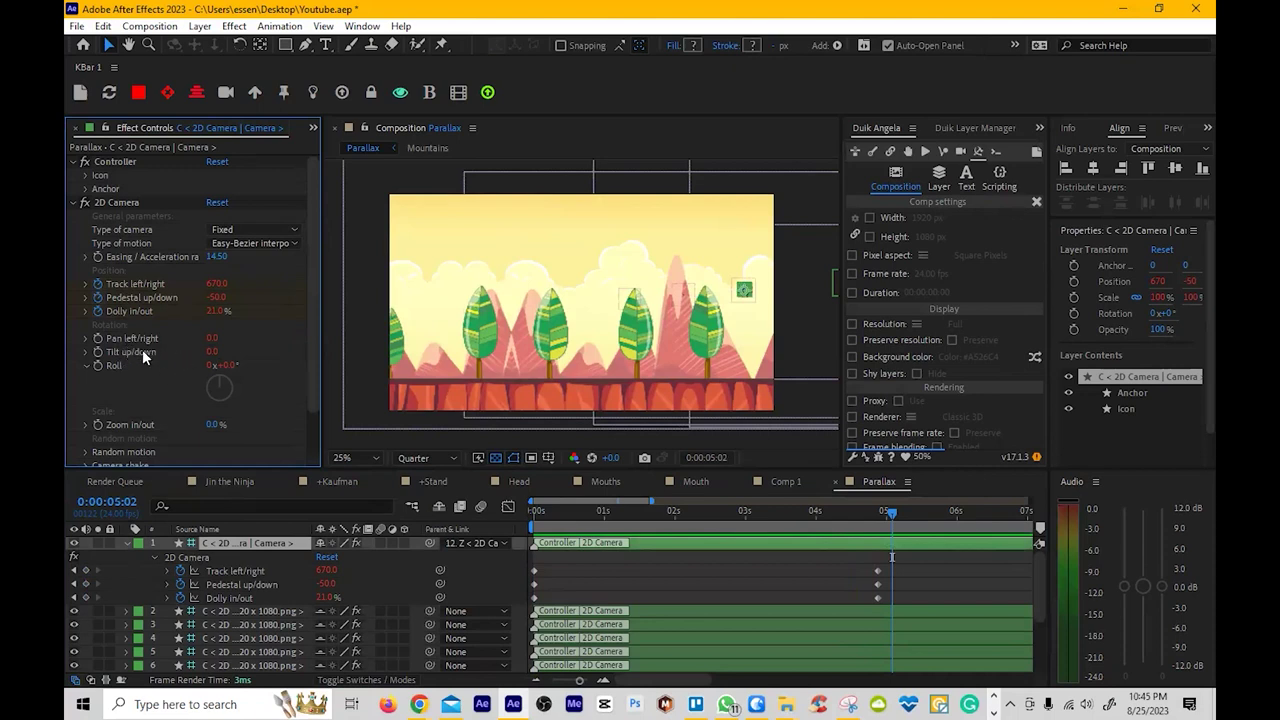
At the first frame, try the 2D Camera's Tilt and Pedestal, returning Tilt to 0
click(583, 514)
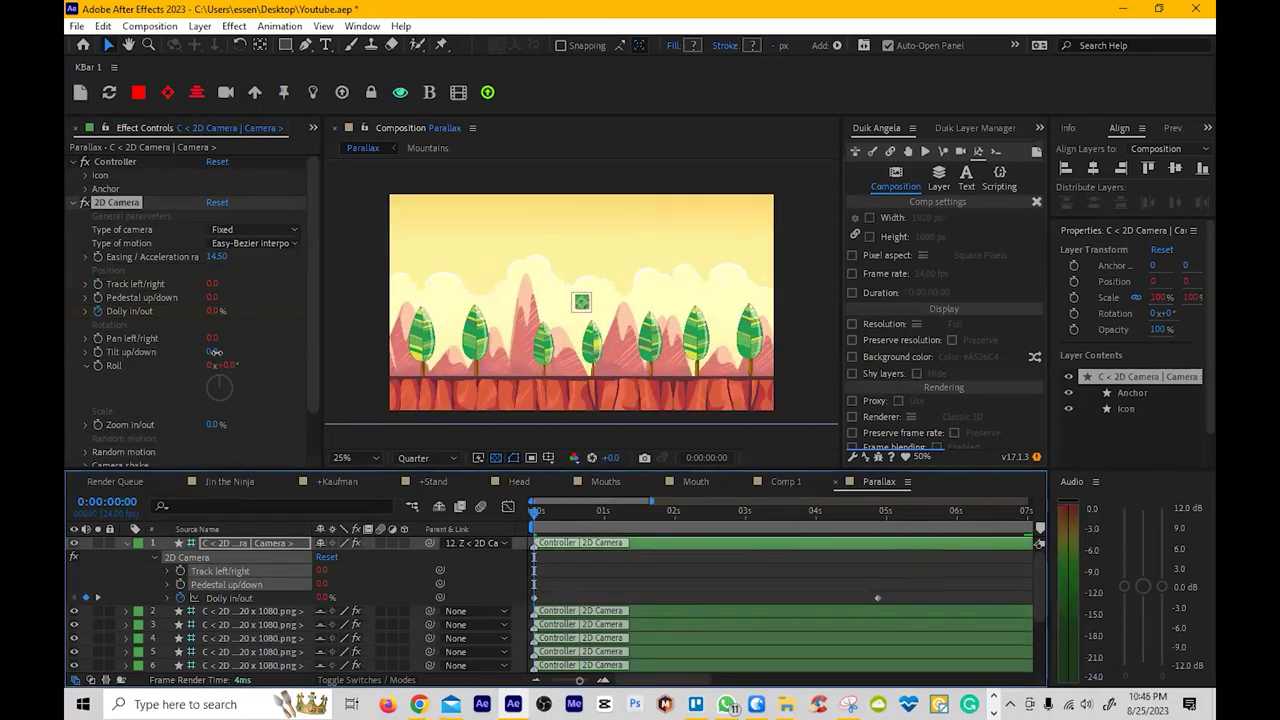
click(217, 352)
drag(217, 352, 201, 352)
click(219, 306)
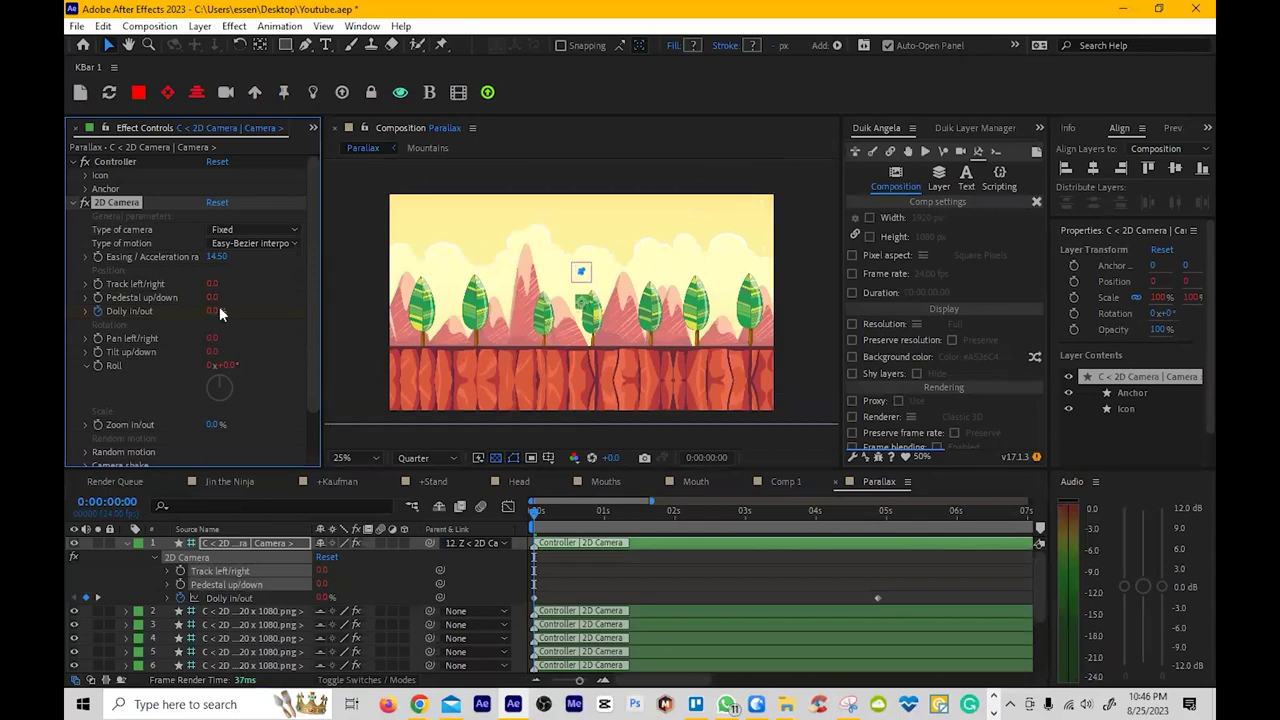
drag(217, 293, 219, 306)
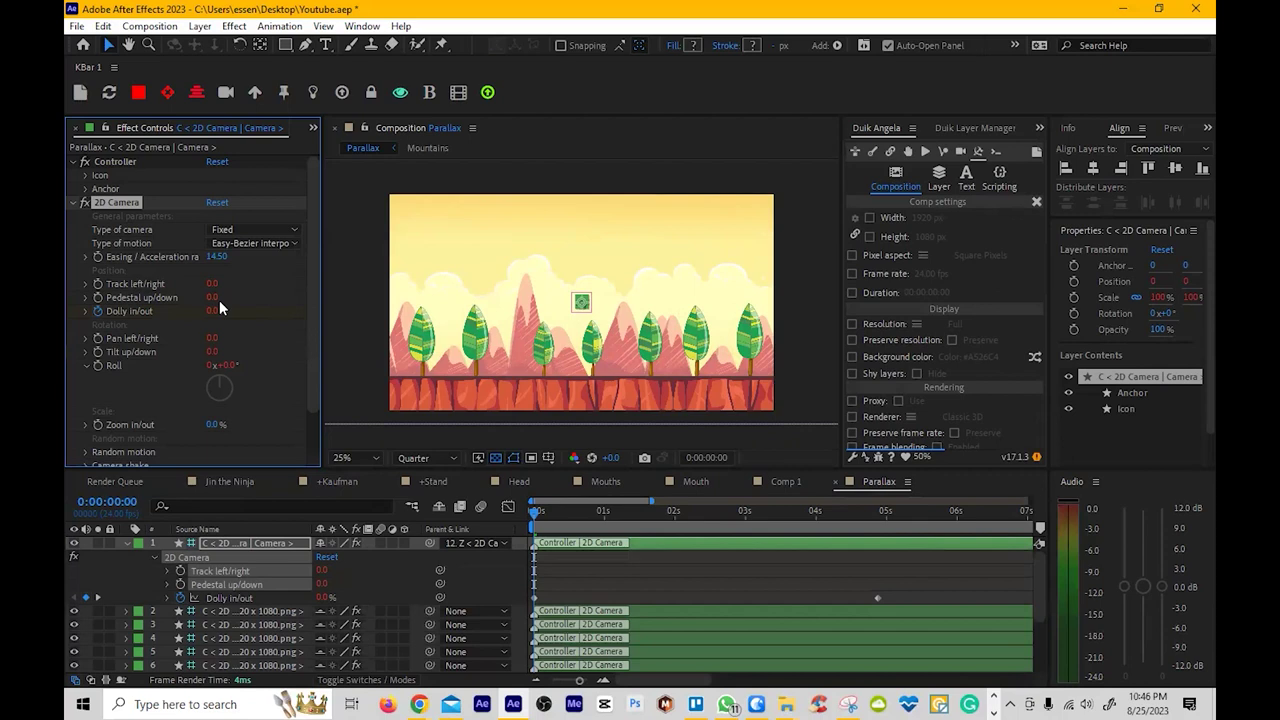
Delete the remaining Dolly keyframe, then test Dolly, Roll and Zoom, leaving them at 0
drag(922, 570, 507, 597)
key(Delete)
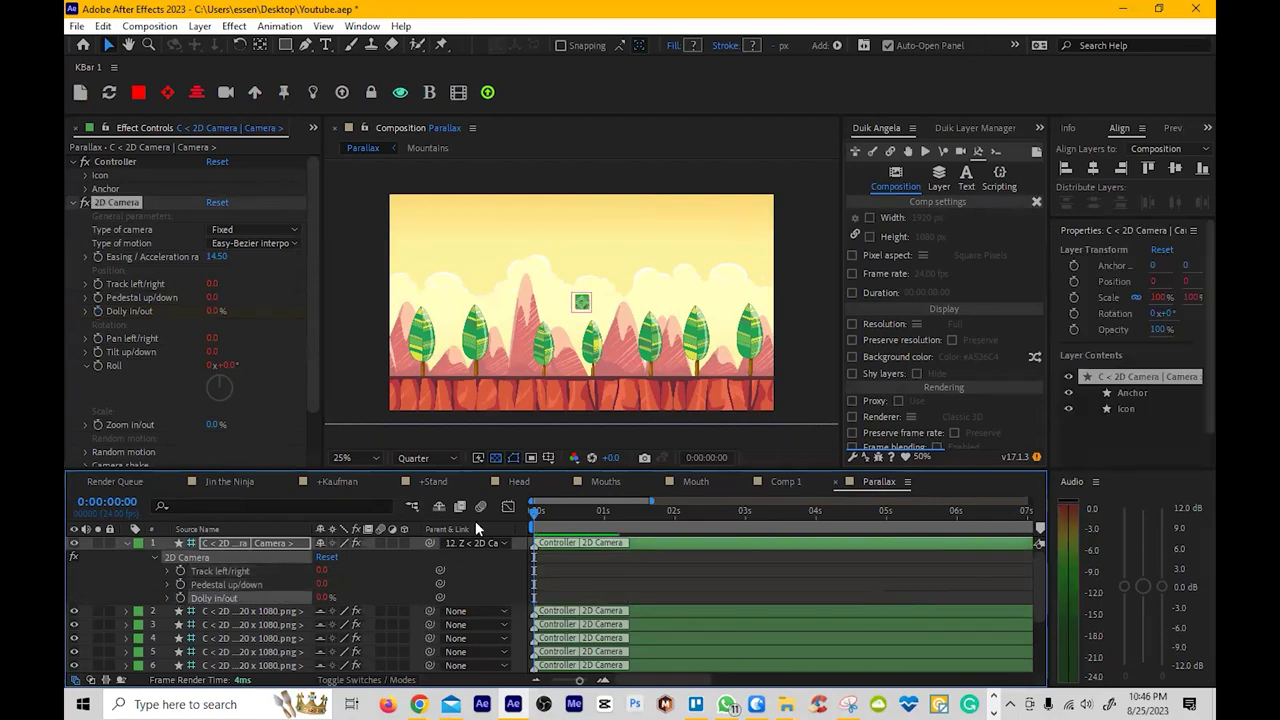
mouse_move(212, 311)
mouse_down()
mouse_move(244, 314)
mouse_move(190, 321)
mouse_move(216, 318)
mouse_up()
mouse_move(218, 365)
mouse_down()
mouse_move(240, 365)
mouse_move(229, 365)
mouse_up()
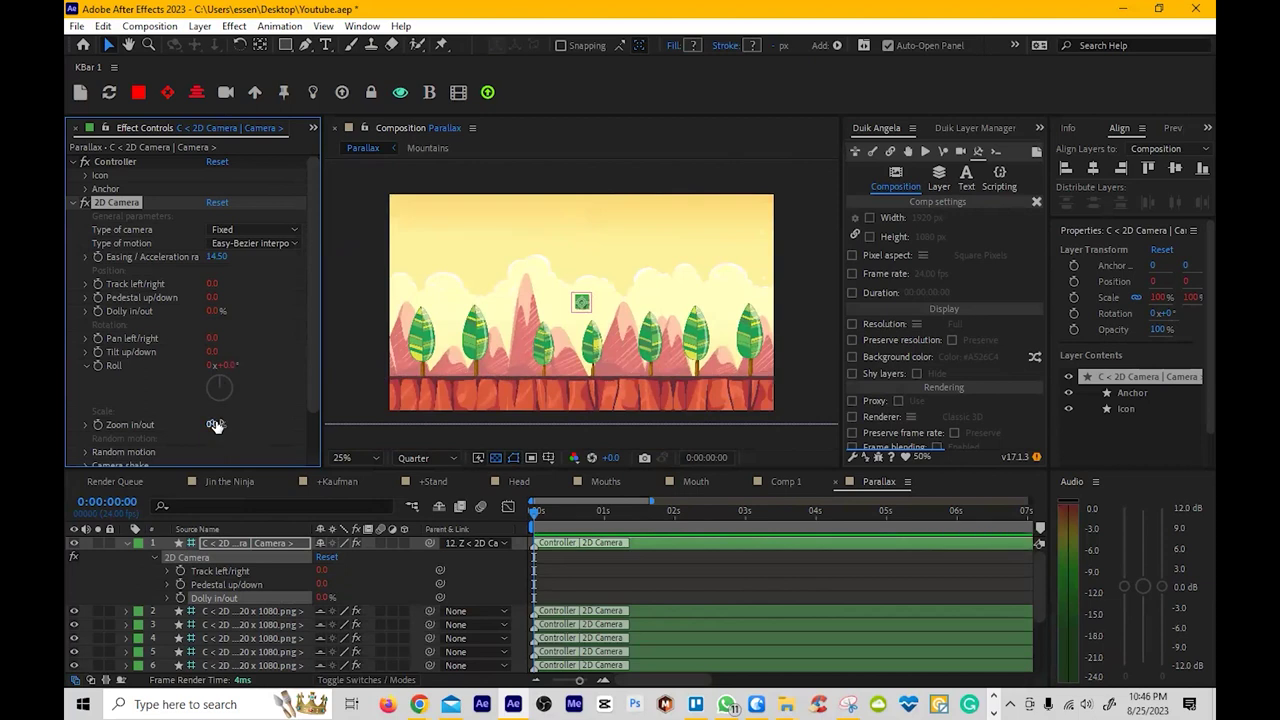
mouse_move(215, 425)
mouse_down()
mouse_move(201, 422)
mouse_move(215, 424)
mouse_up()
scroll(209, 436, down, 3)
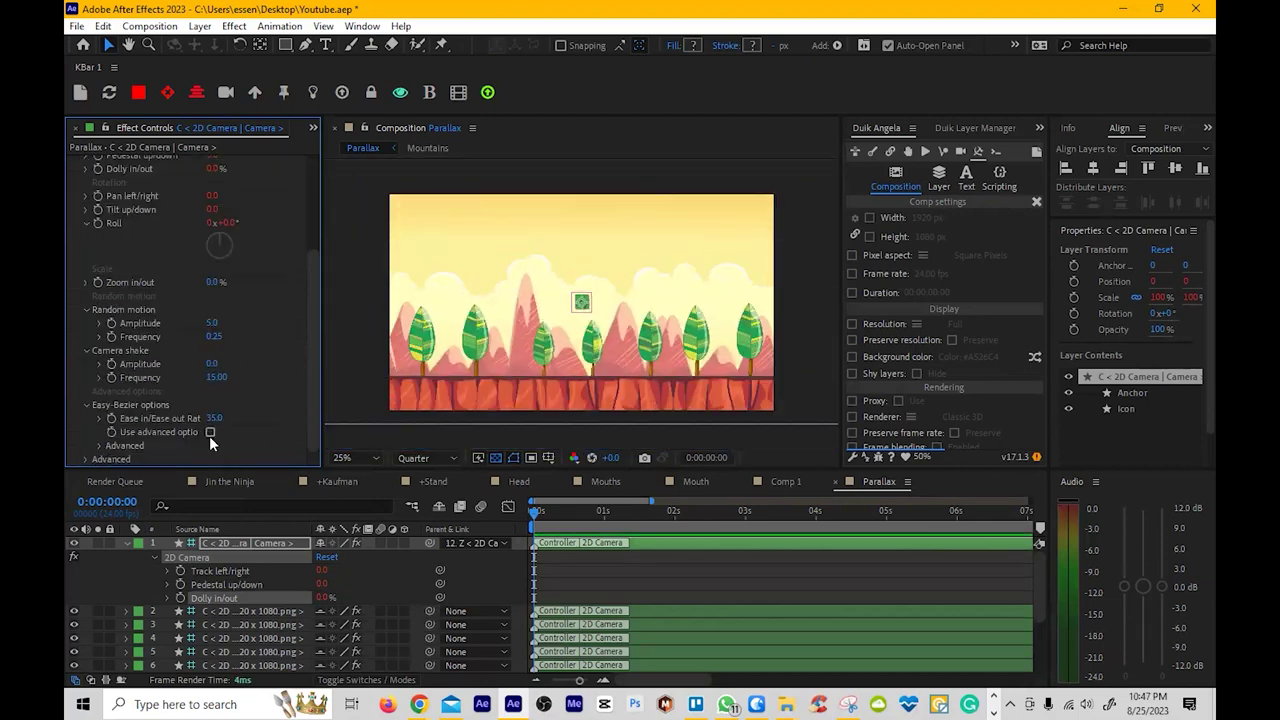
click(101, 445)
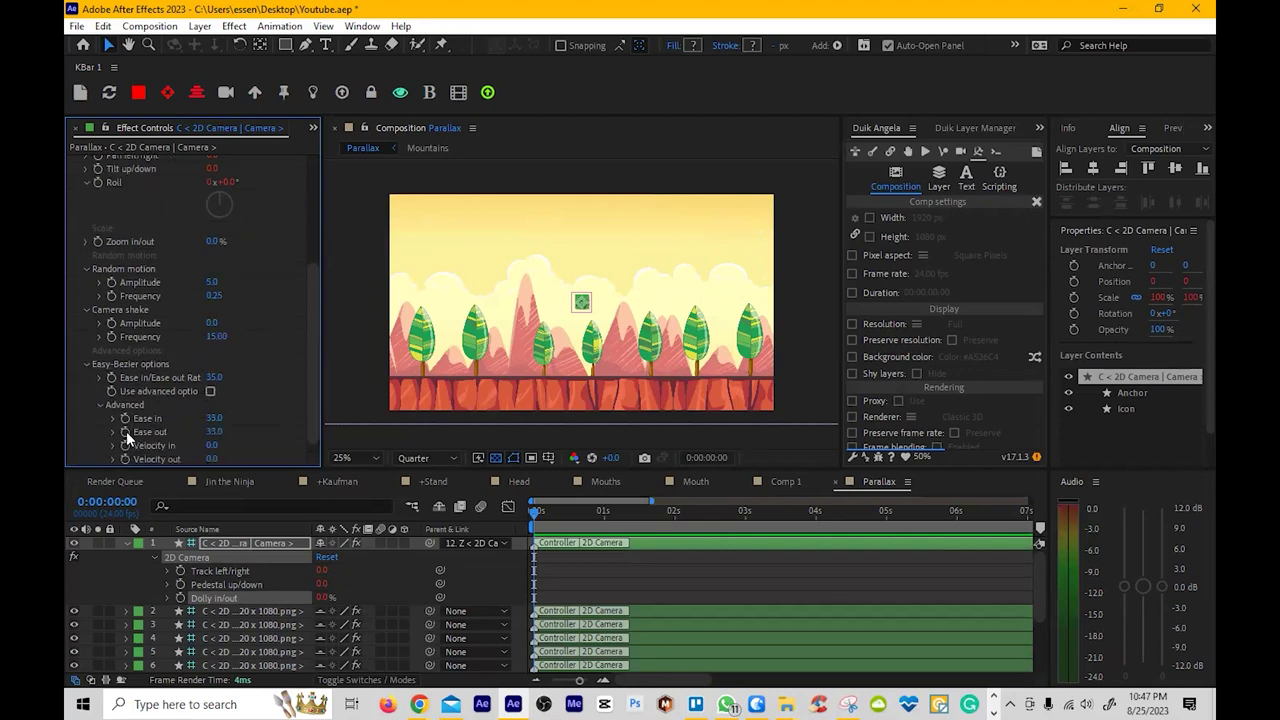
scroll(182, 402, down, 1)
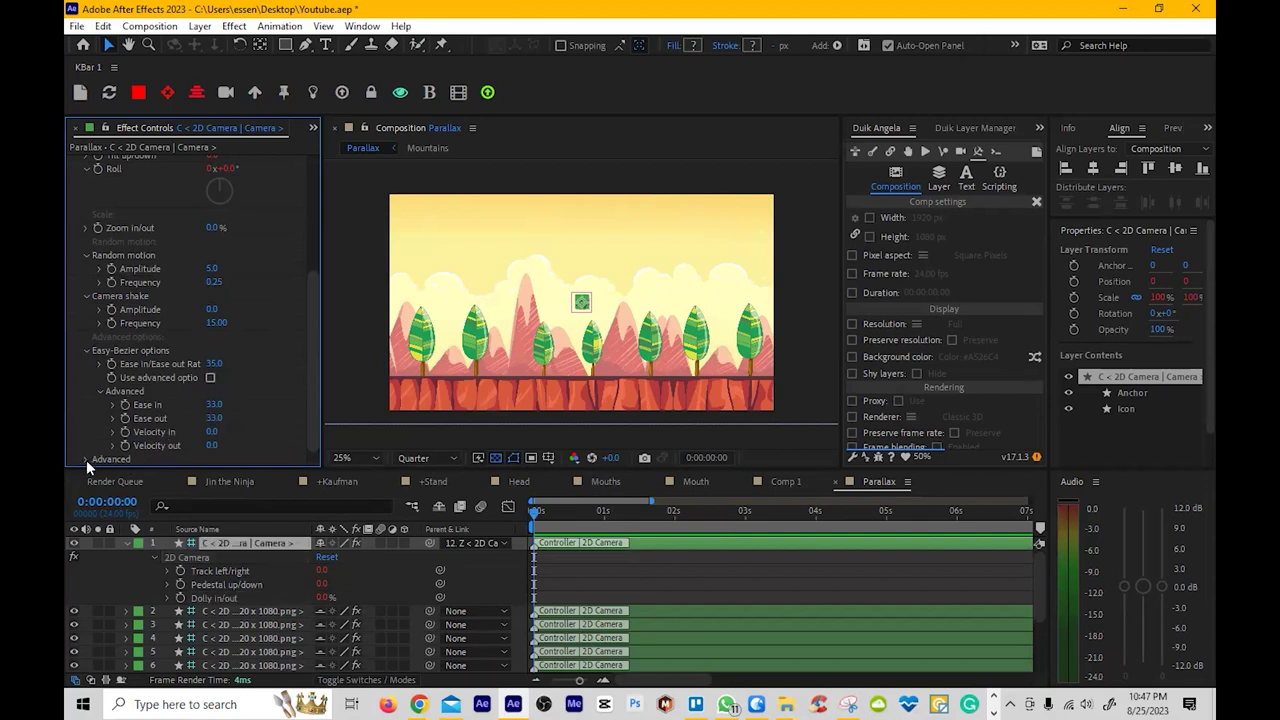
drag(312, 315, 312, 207)
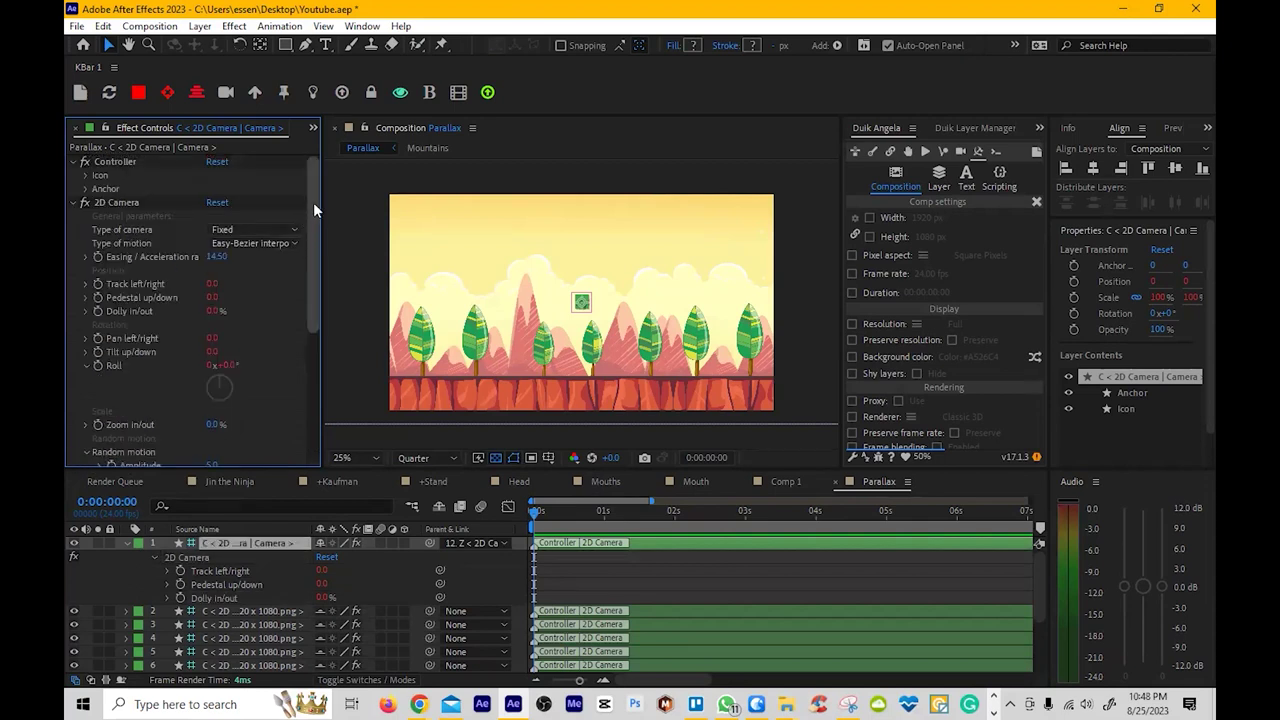